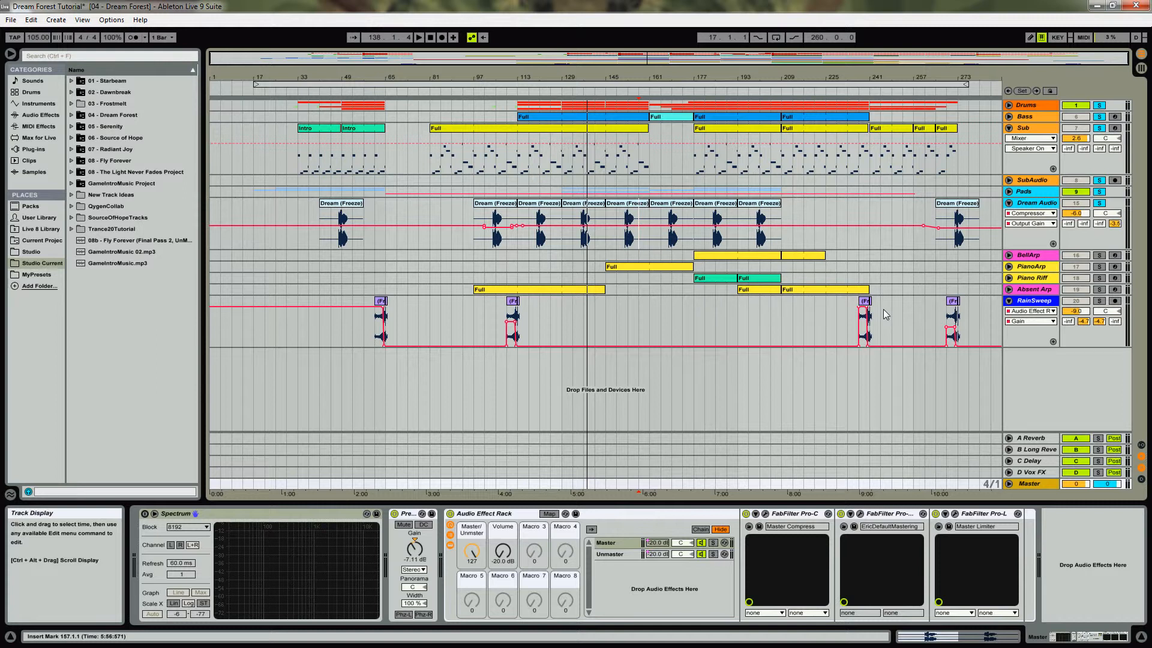
Unfold the BellArp track and play from bar 177 with BellArp, Dream Audio, Pads and Drums soloed
click(1038, 258)
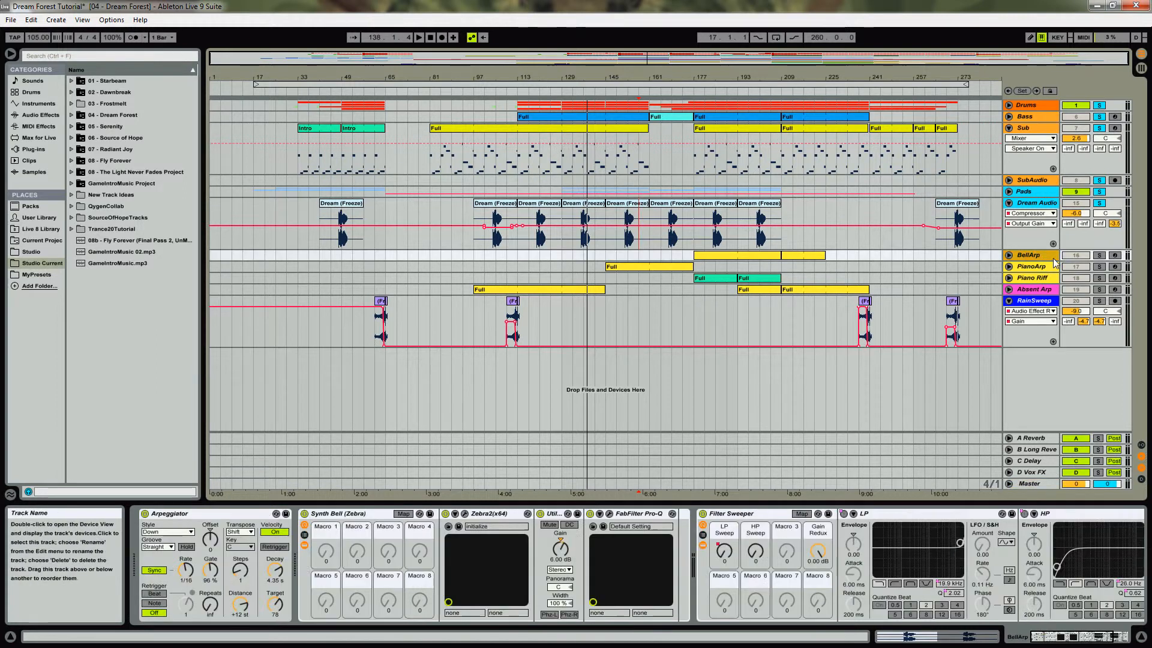
click(1009, 255)
click(693, 283)
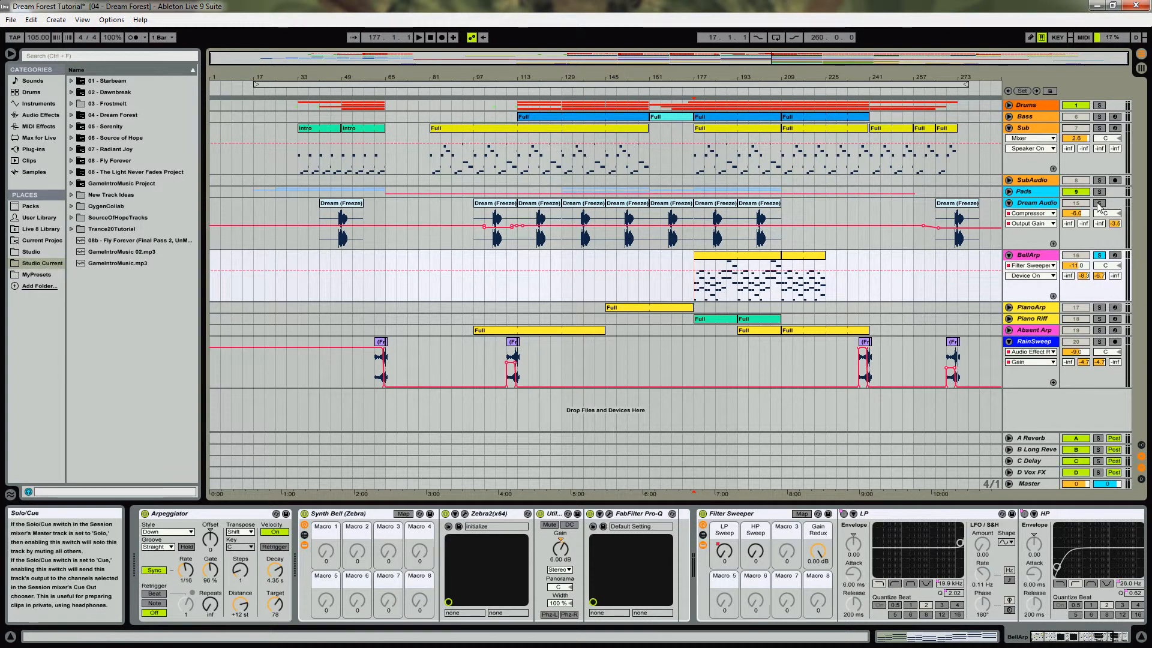
drag(1099, 198, 1099, 180)
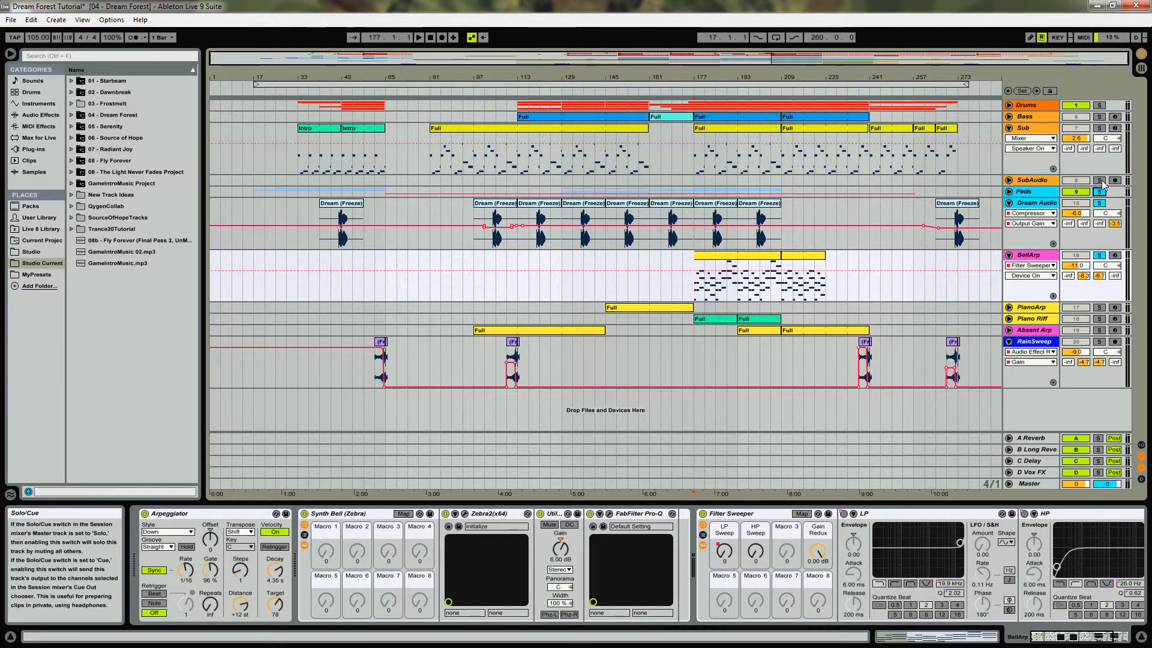
click(1100, 106)
key(space)
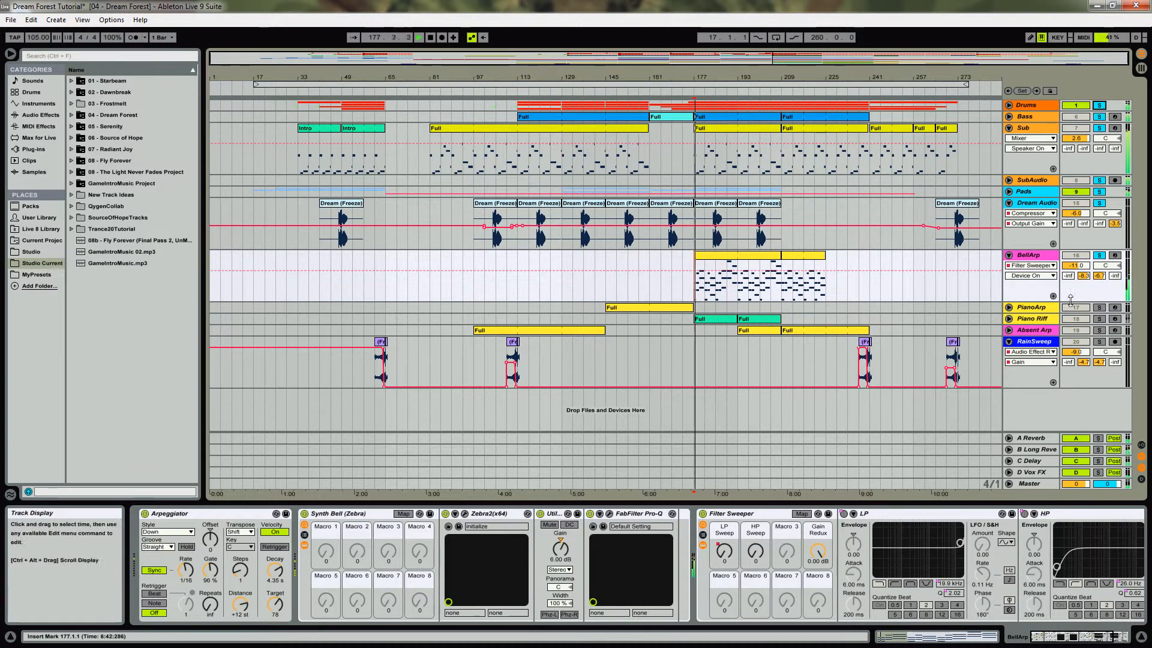
Solo only BellArp and compare its MIDI notes with the SawPad clip inside the Pads group
click(1100, 257)
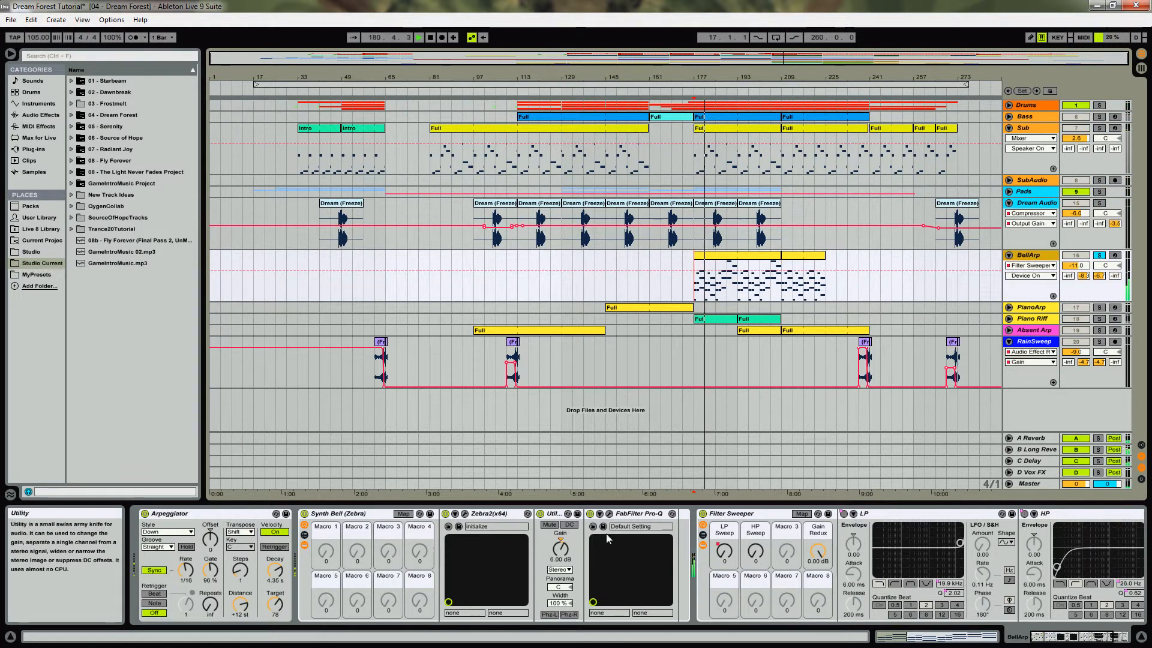
drag(724, 72, 434, 375)
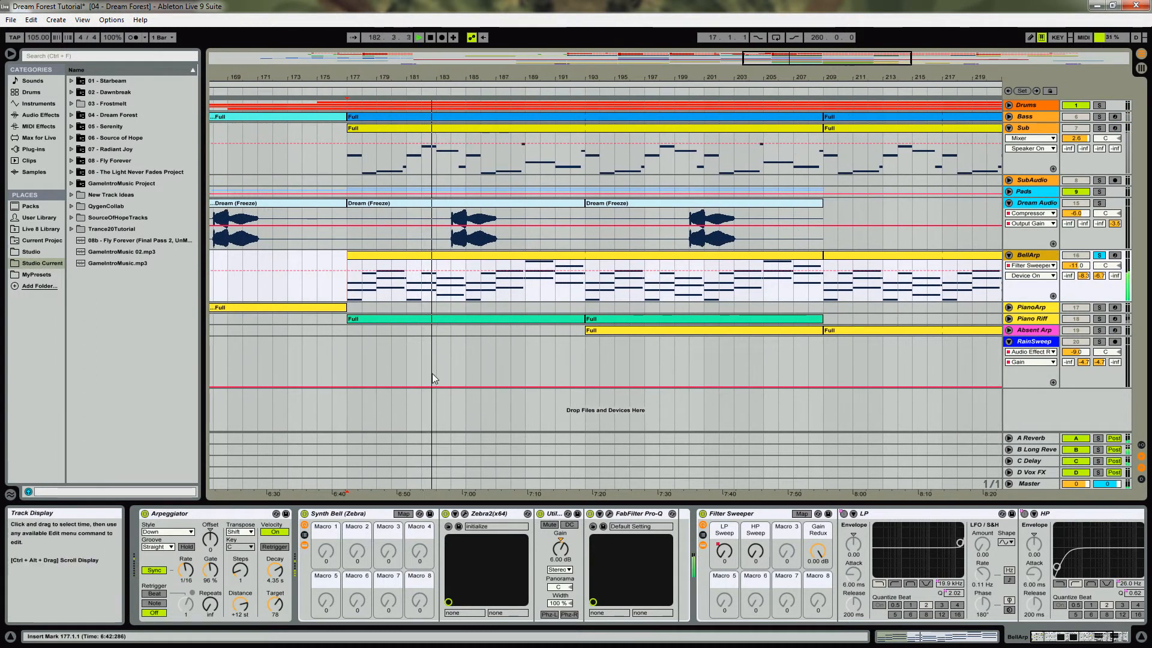
click(1010, 192)
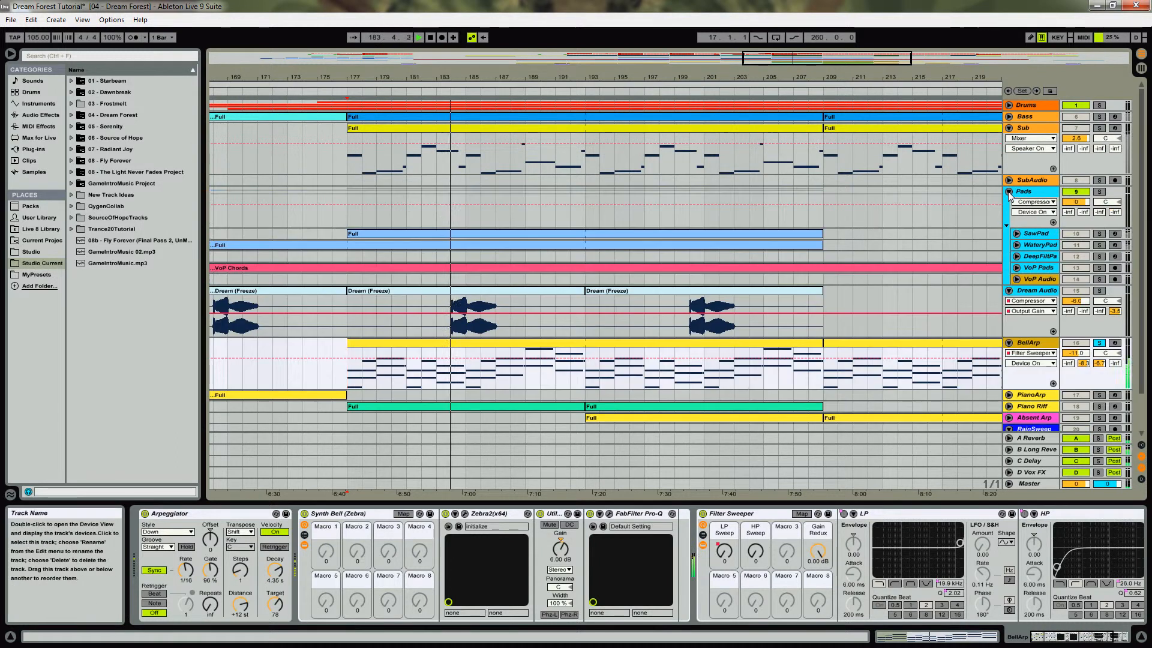
click(1017, 234)
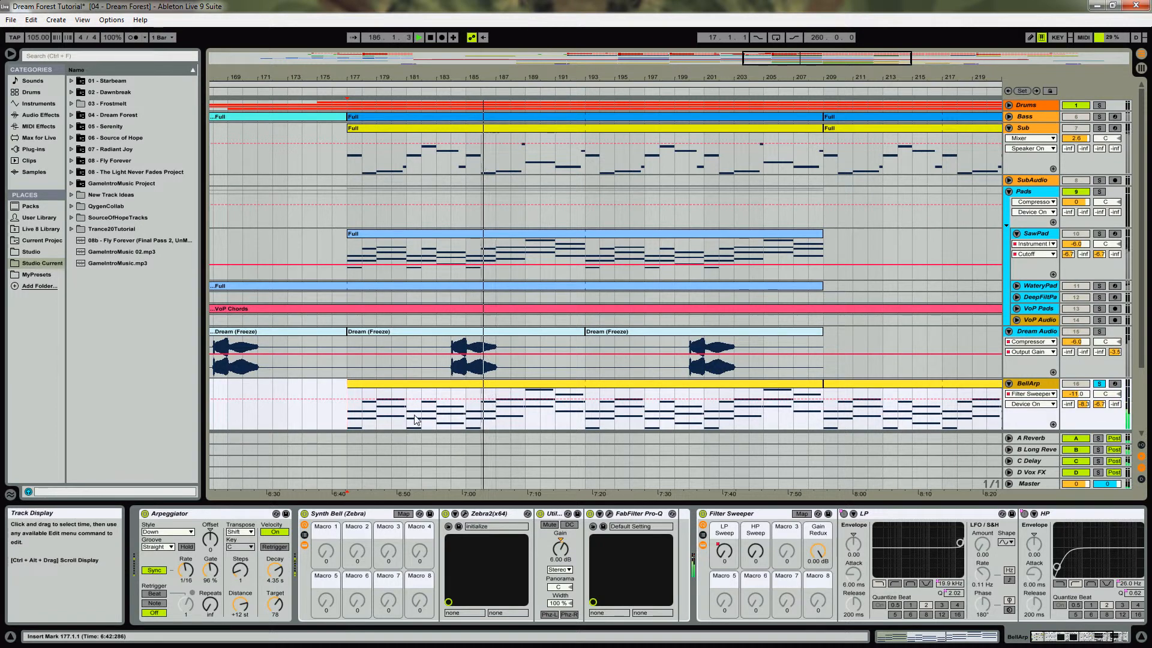
click(1010, 193)
click(528, 300)
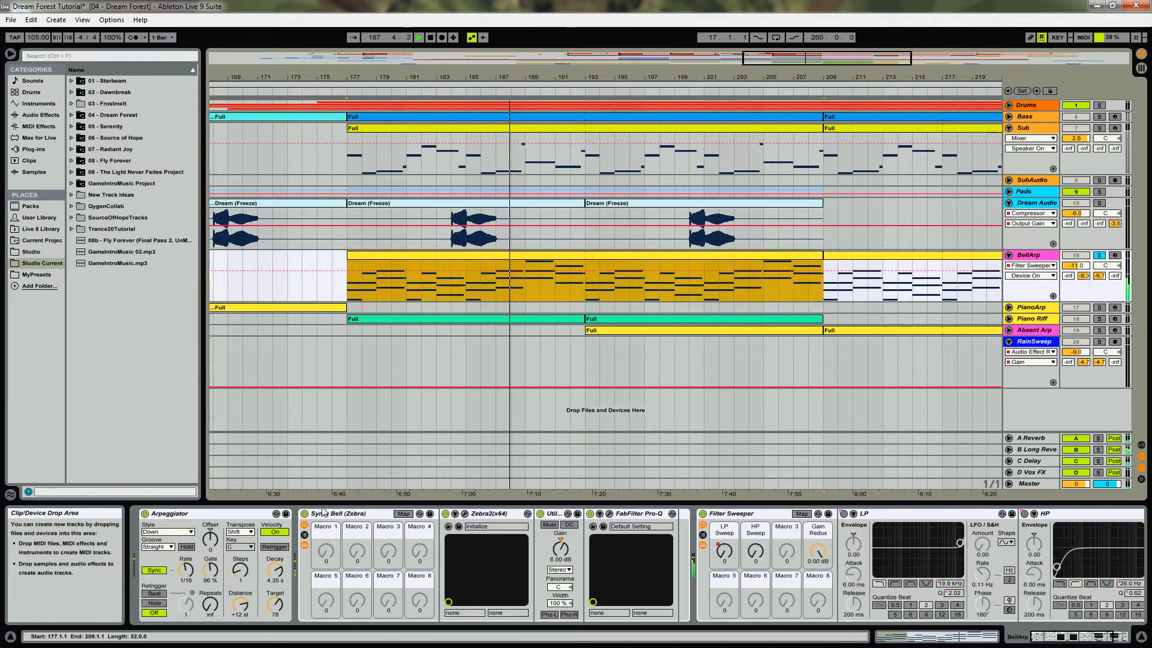
Highlight BellArp's Arpeggiator and Synth Bell rack, and show the Zebra2 plug-in's Synthesis page
click(193, 514)
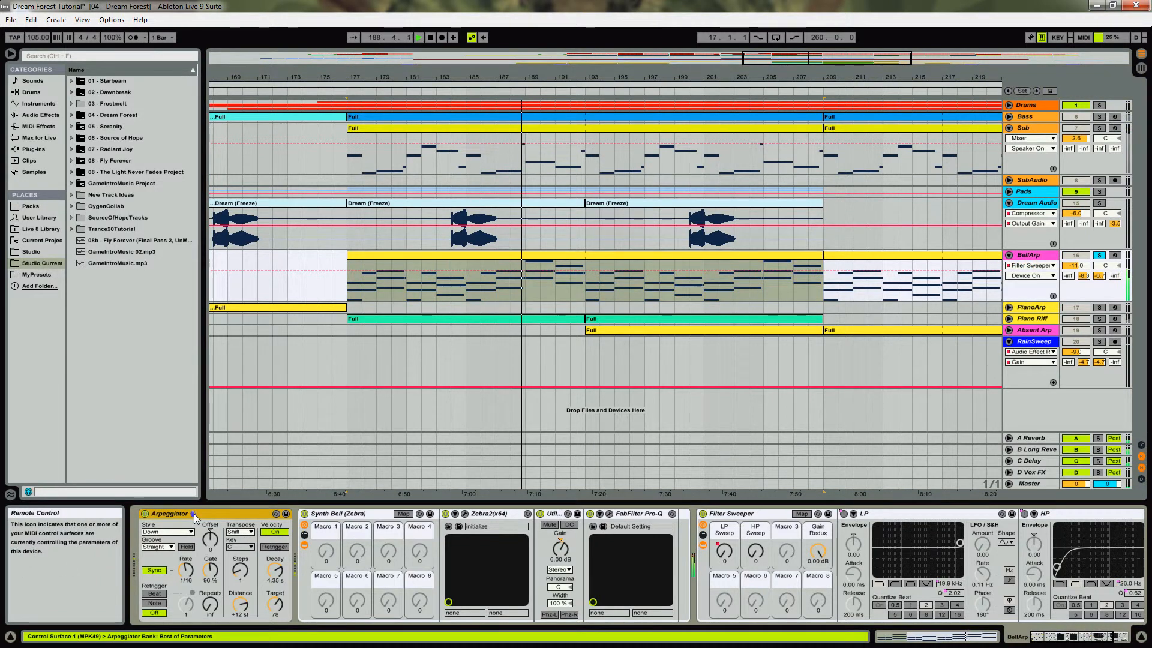
click(367, 515)
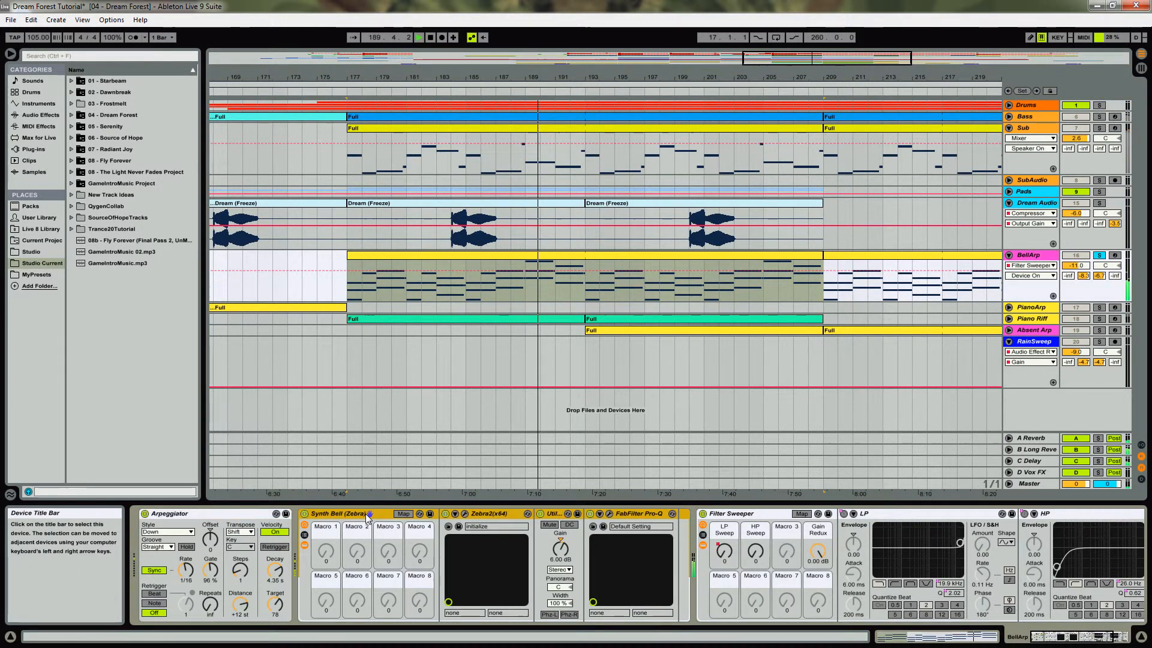
click(466, 515)
drag(664, 109, 504, 24)
click(202, 46)
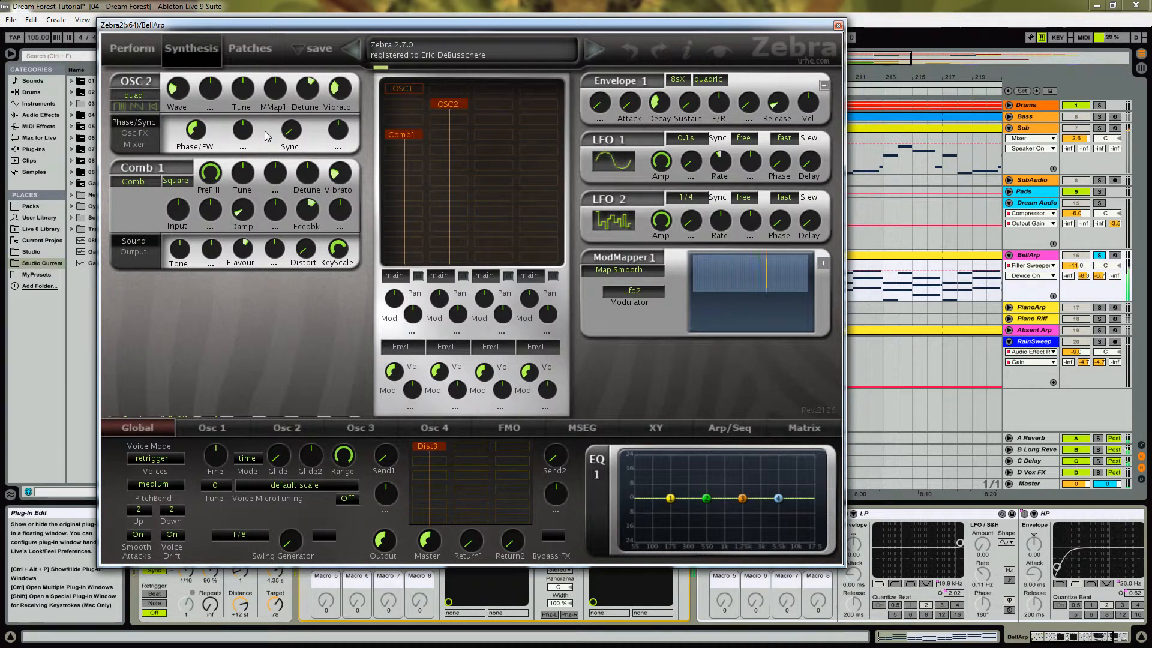
Examine Zebra2's Comb1 and OSC2 modules, including oscillator 2's waveform, Osc FX, Mixer and Phase/Sync settings
click(410, 137)
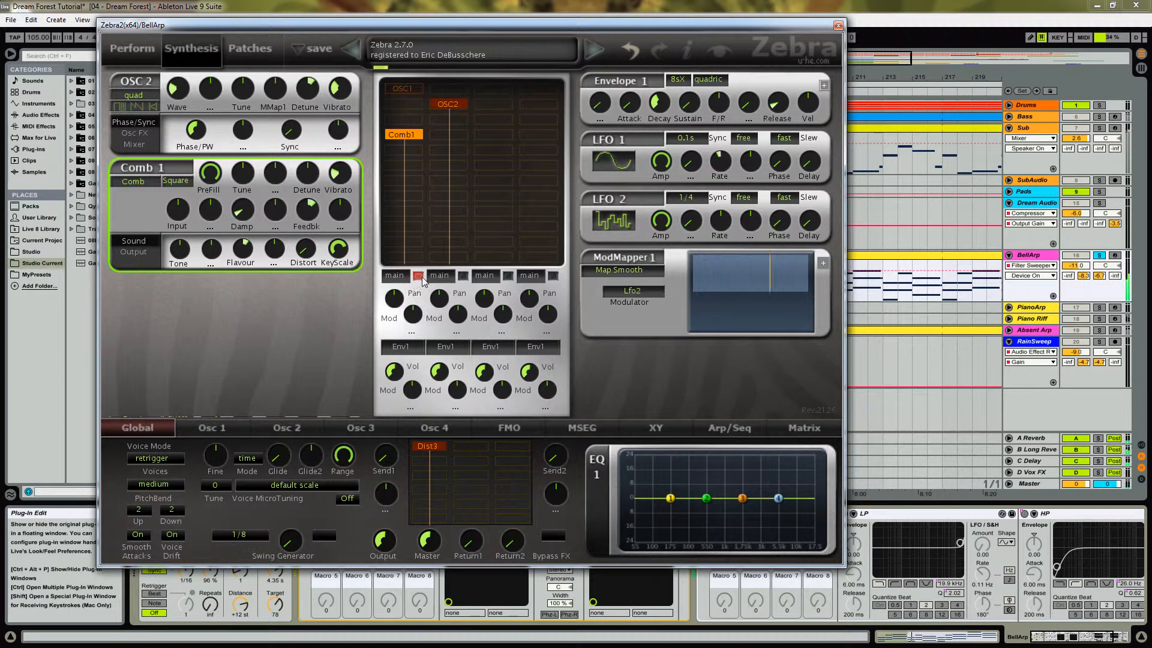
click(452, 106)
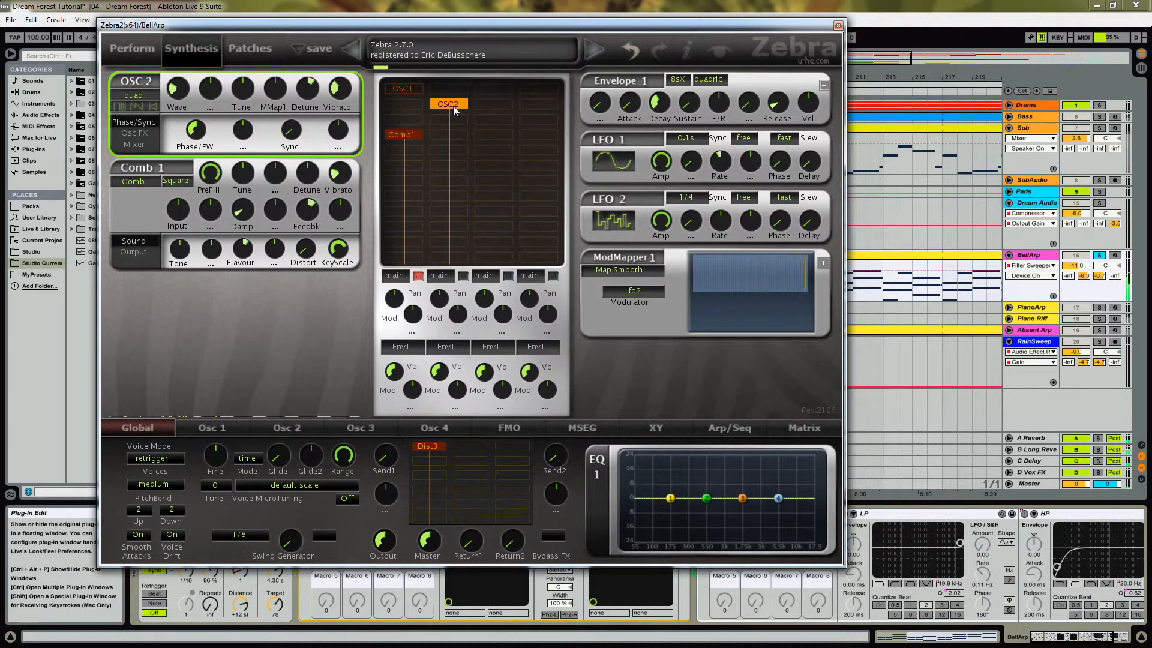
click(294, 427)
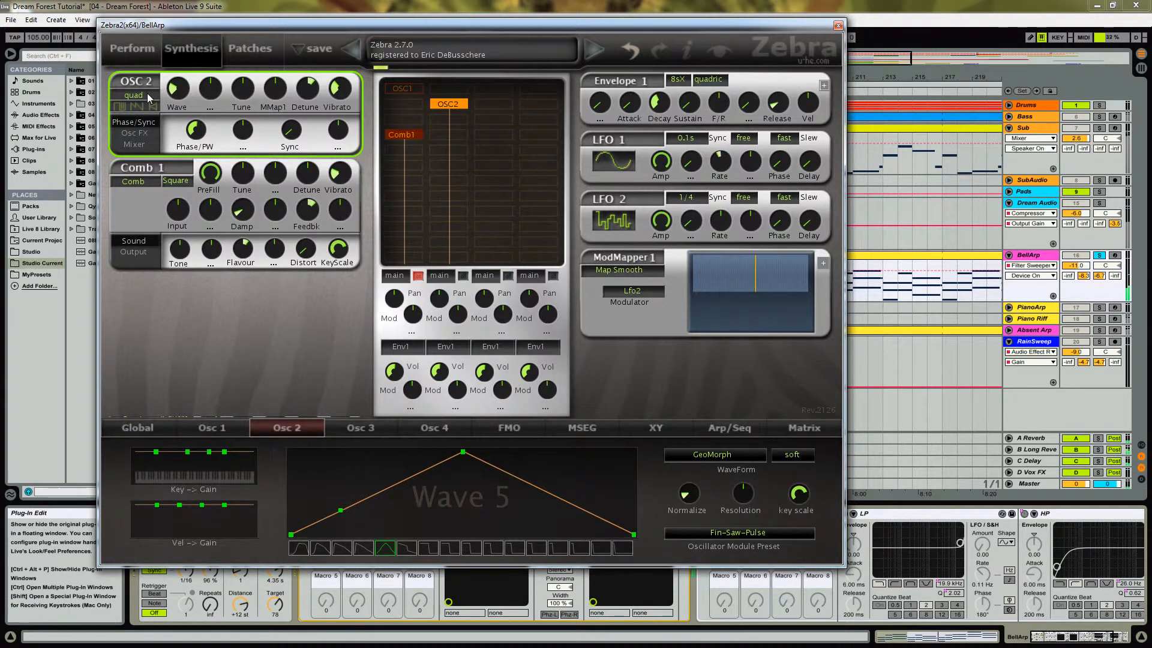
click(129, 132)
click(129, 143)
click(132, 123)
click(401, 135)
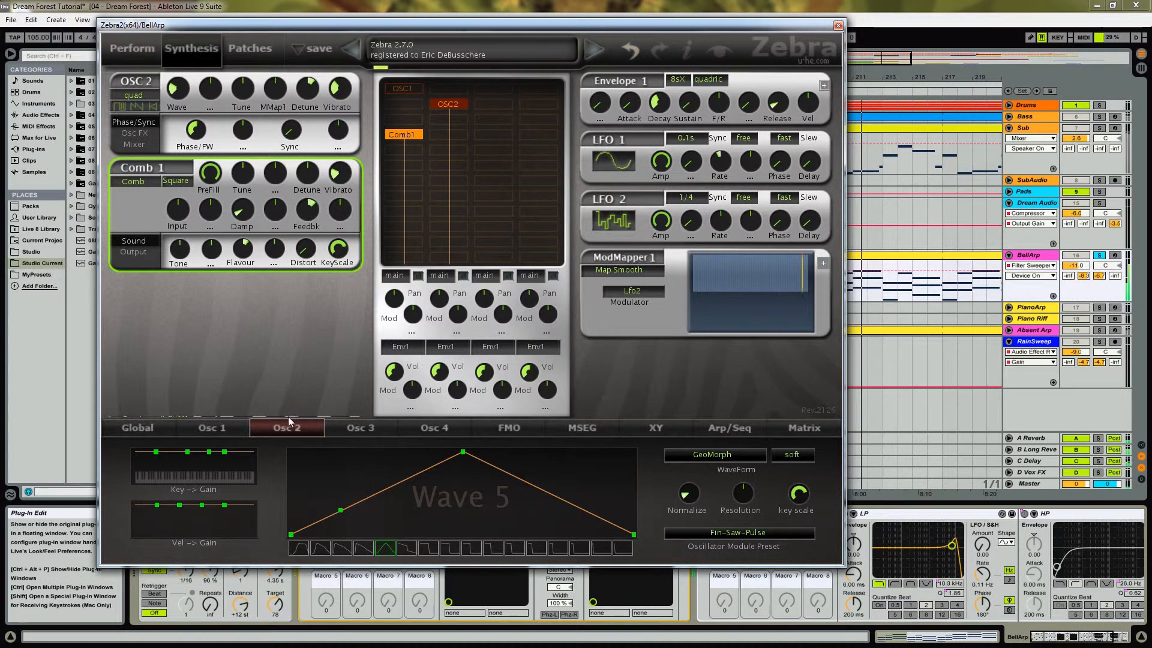
Compare the sound with Zebra2's Dist3 distortion bypassed and active, and close the synth window
click(150, 427)
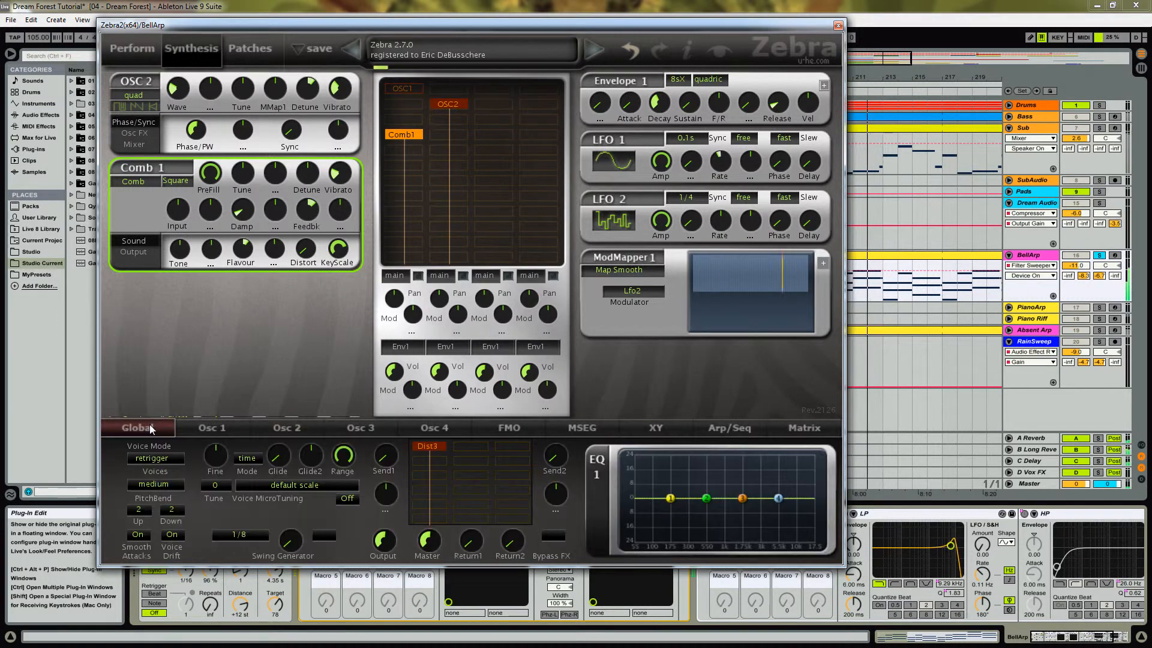
click(418, 447)
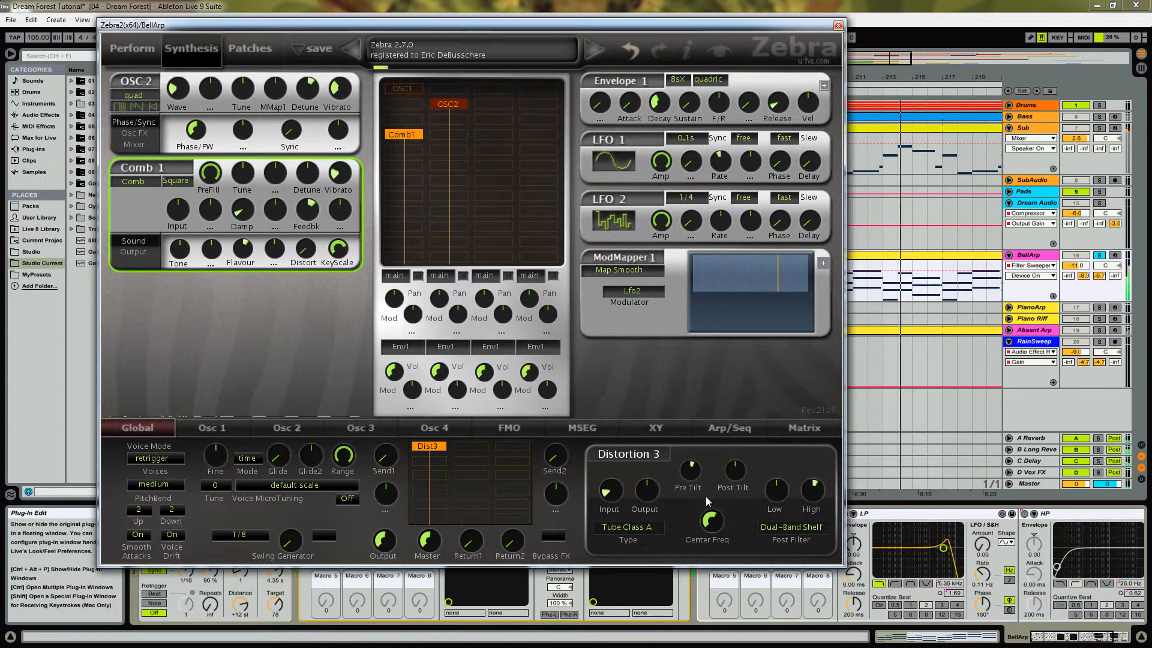
click(426, 446)
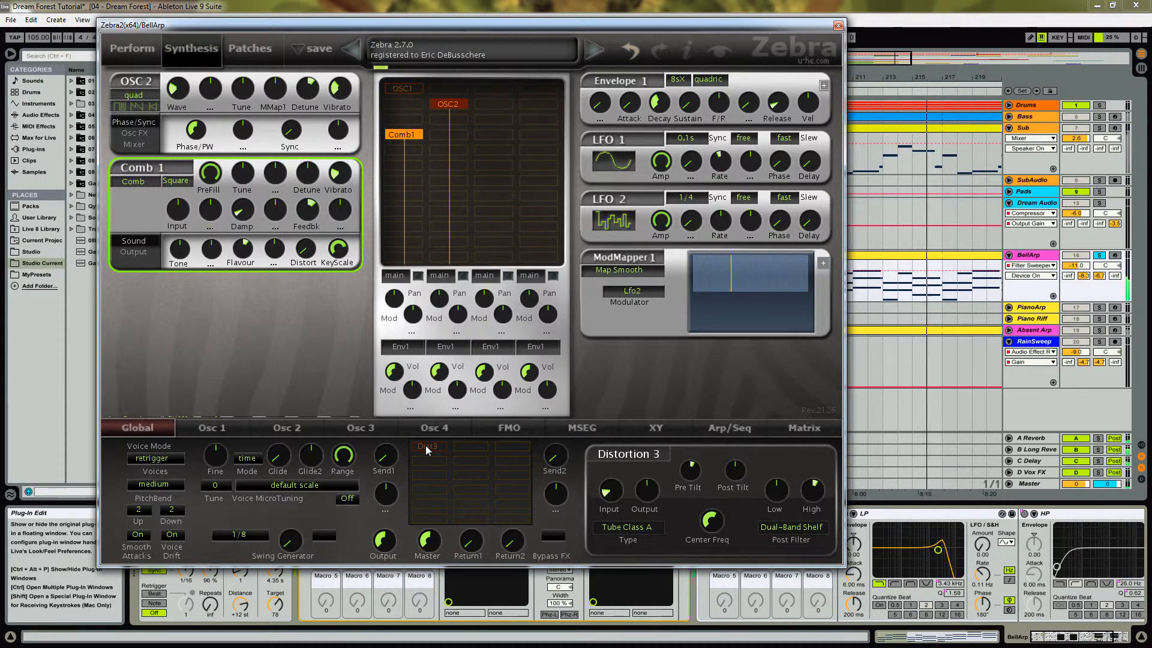
click(426, 445)
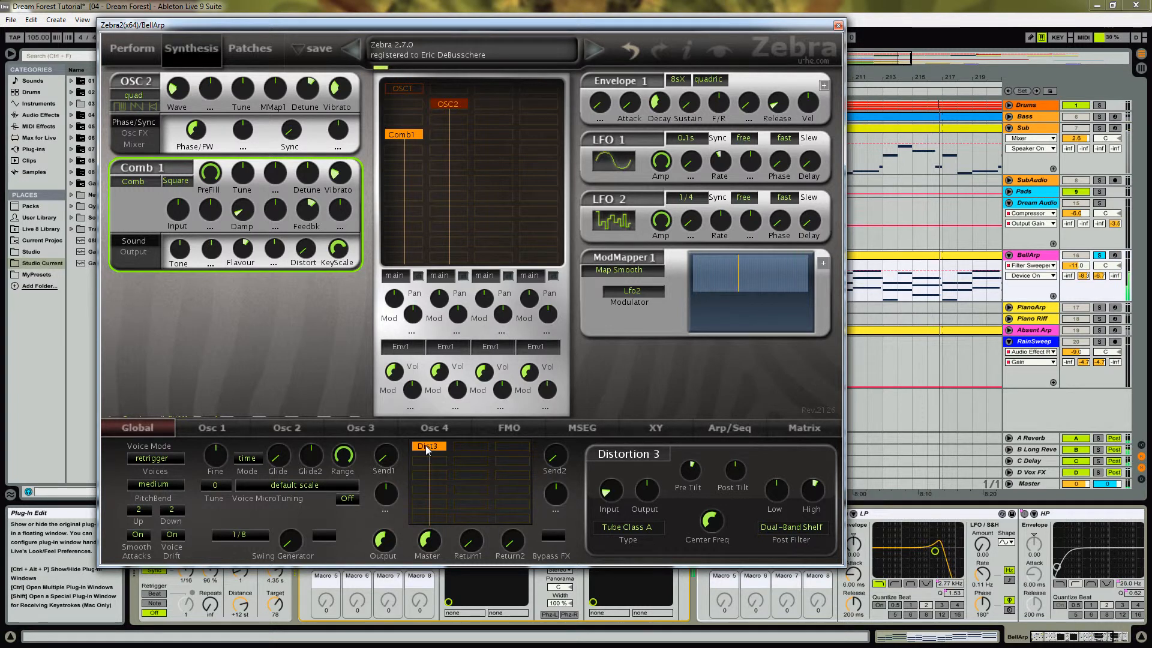
click(839, 26)
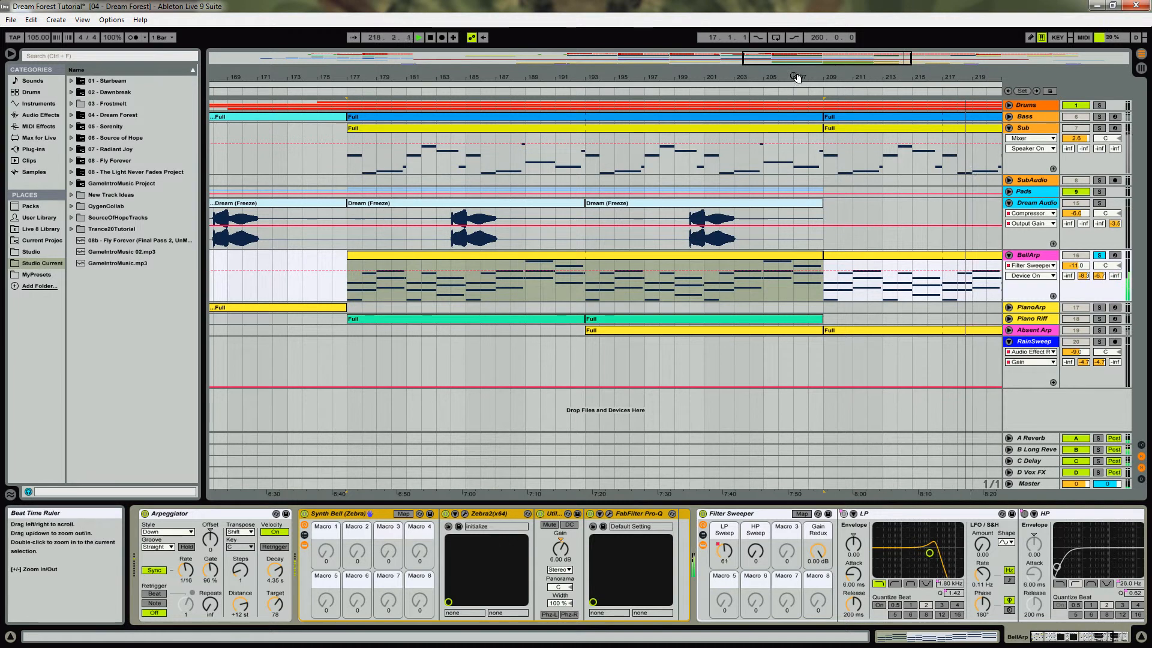
Examine the Filter Sweeper rack and its LP and HP filters at the end of BellArp's device chain
drag(798, 77, 701, 69)
drag(1068, 637, 1086, 635)
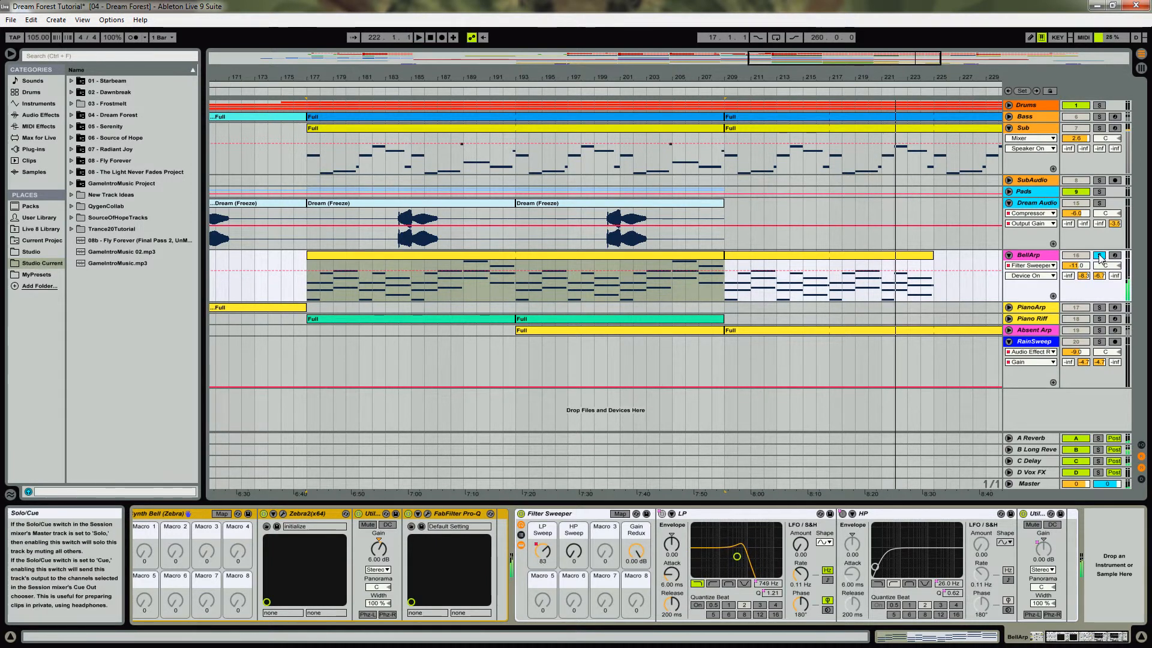
Unfold the PianoArp track and play it soloed from bar 145
key(minus)
key(minus)
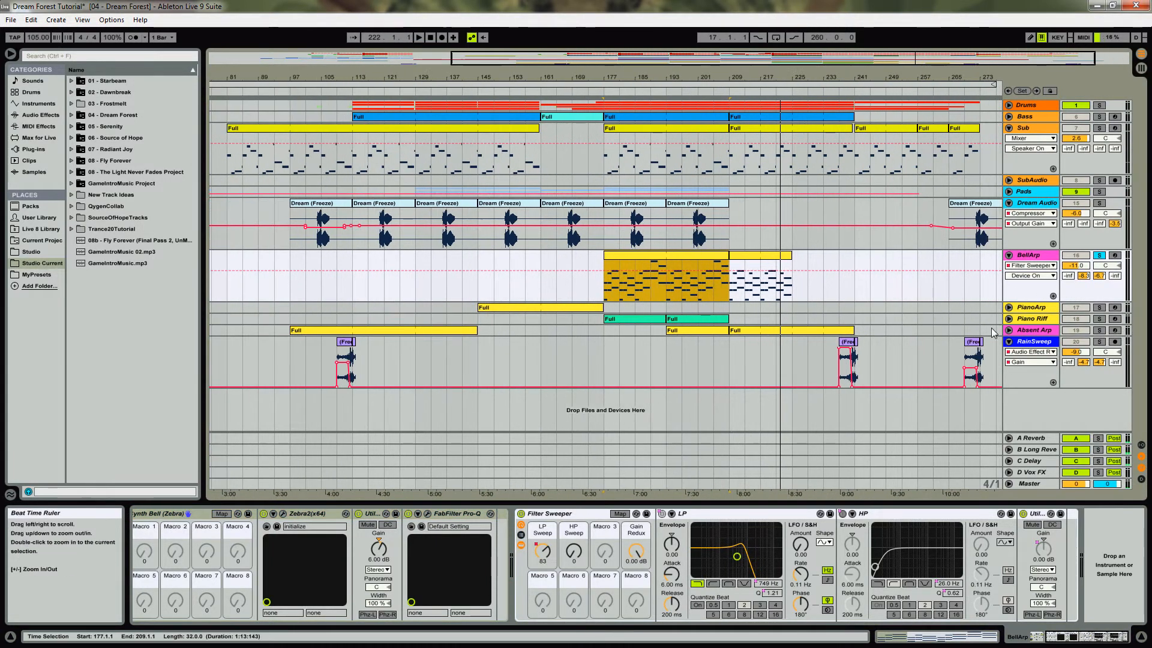
click(1010, 308)
click(1010, 308)
click(1099, 307)
click(479, 342)
key(space)
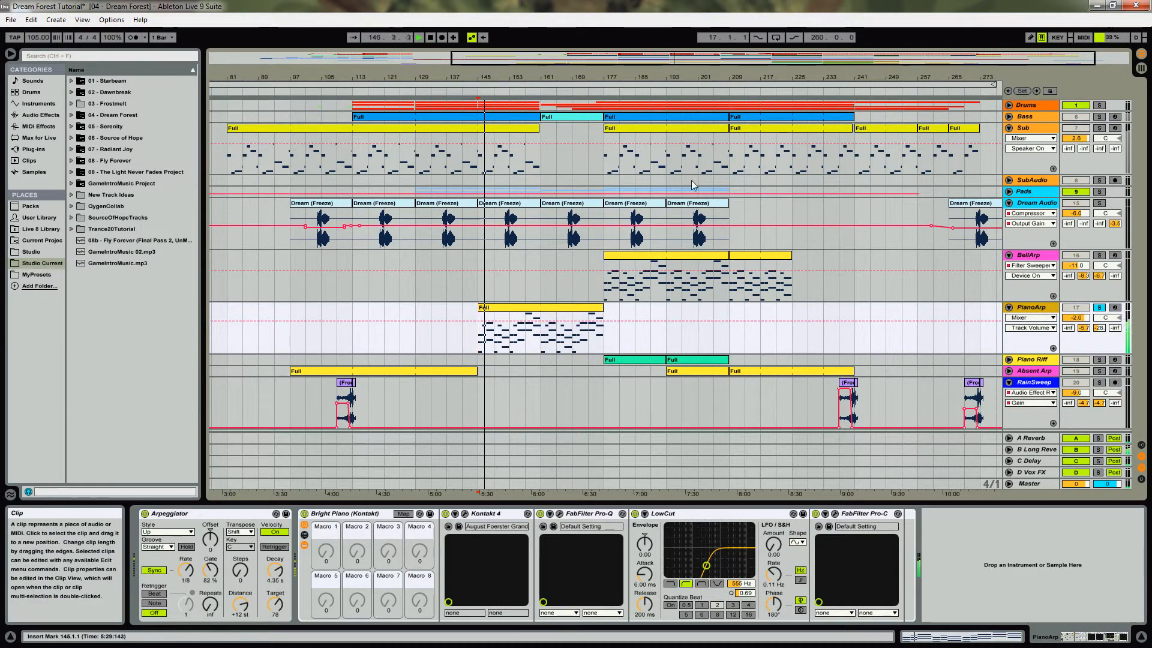
Inspect the PianoArp clip's notes in the note editor, selecting the chord at clip bar 3, and return to the track's devices
double_click(528, 324)
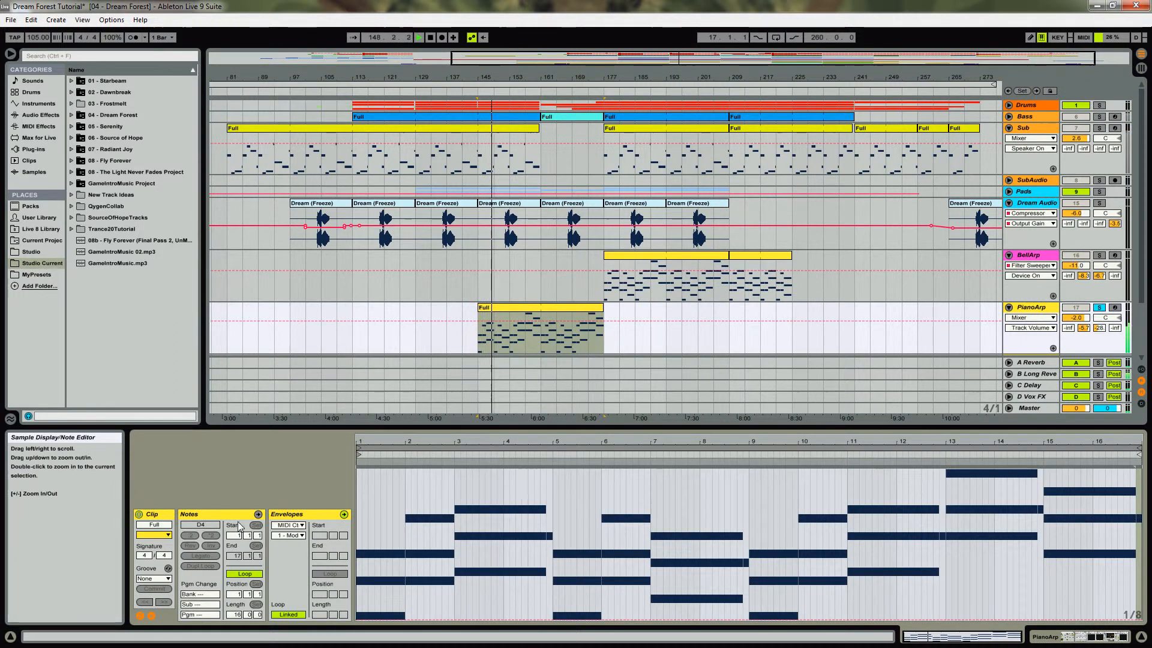
click(231, 515)
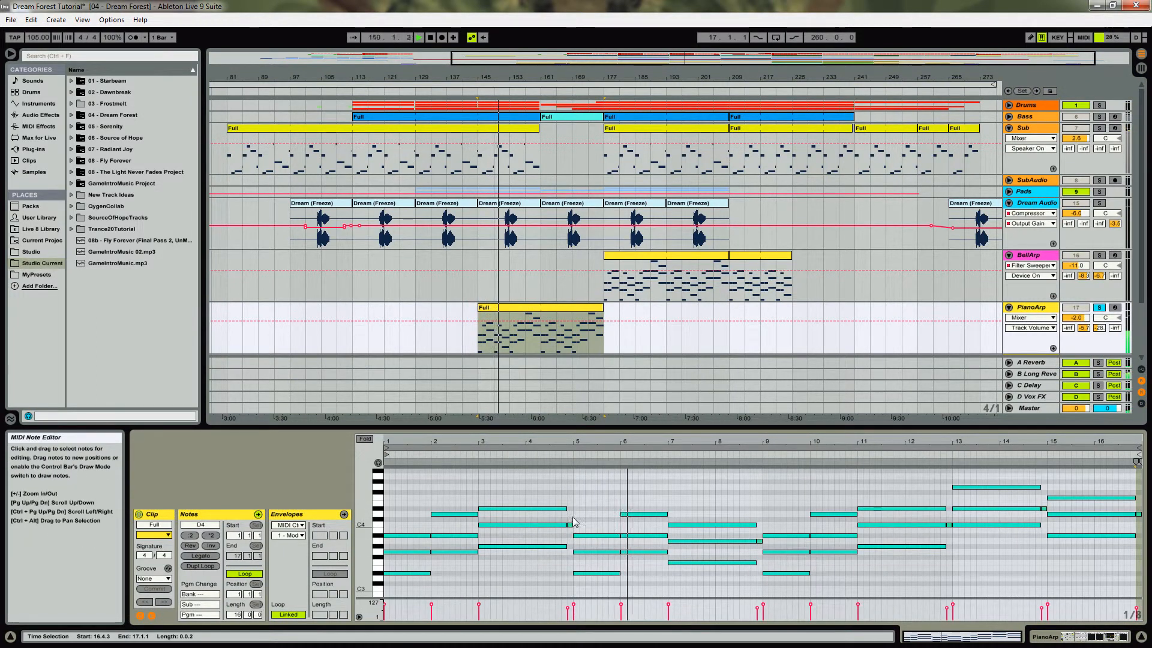
drag(552, 489, 549, 555)
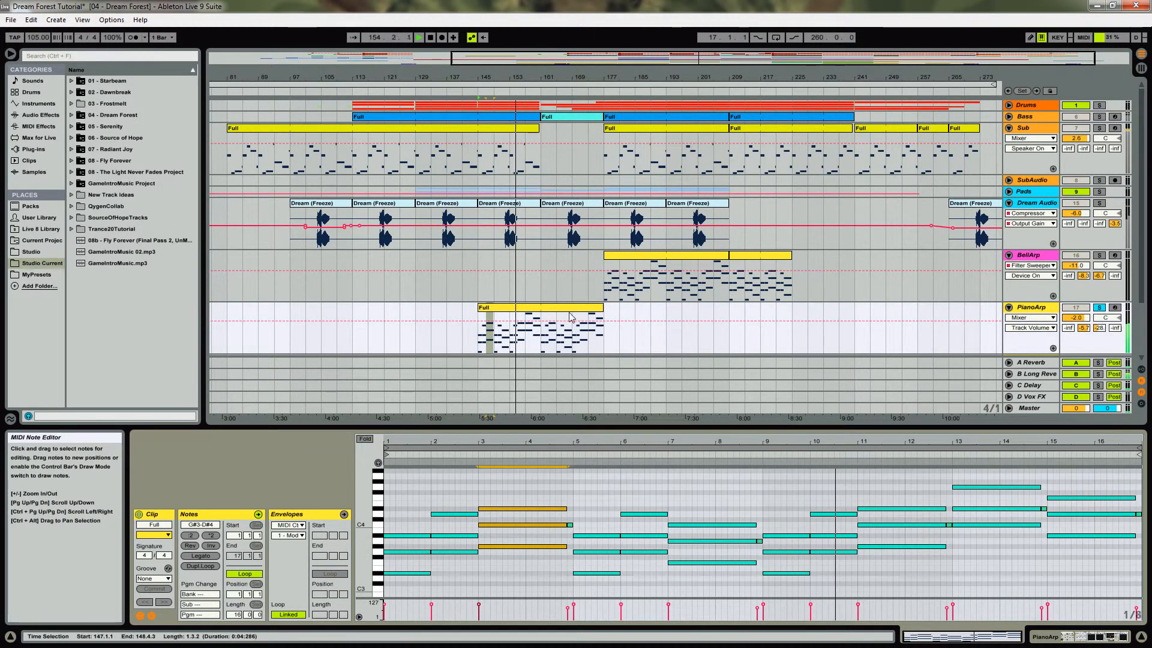
key(shift+Tab)
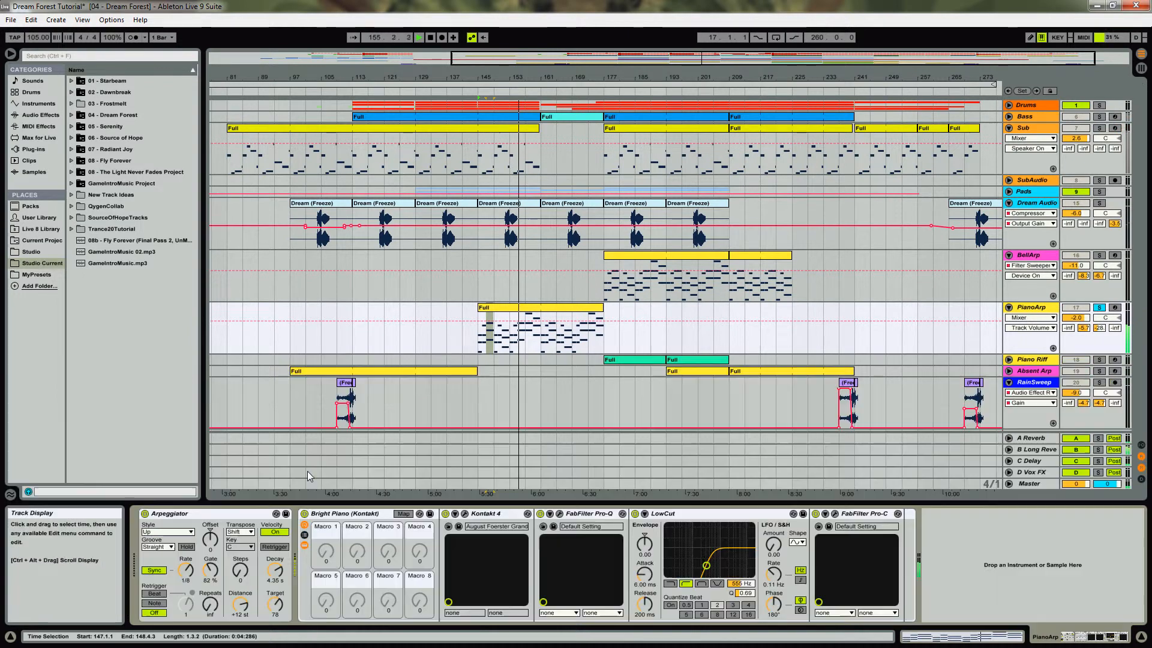
Highlight PianoArp's Arpeggiator and Bright Piano rack, and examine the August Foerster Grand instrument in Kontakt 4
click(185, 517)
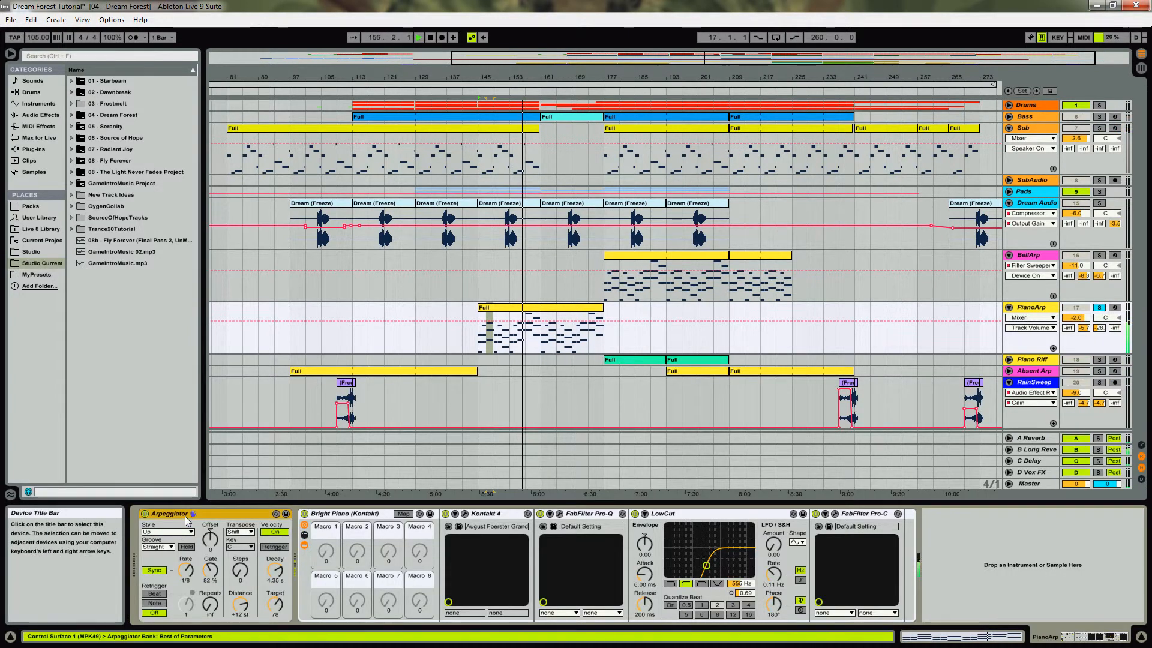
click(343, 515)
click(488, 515)
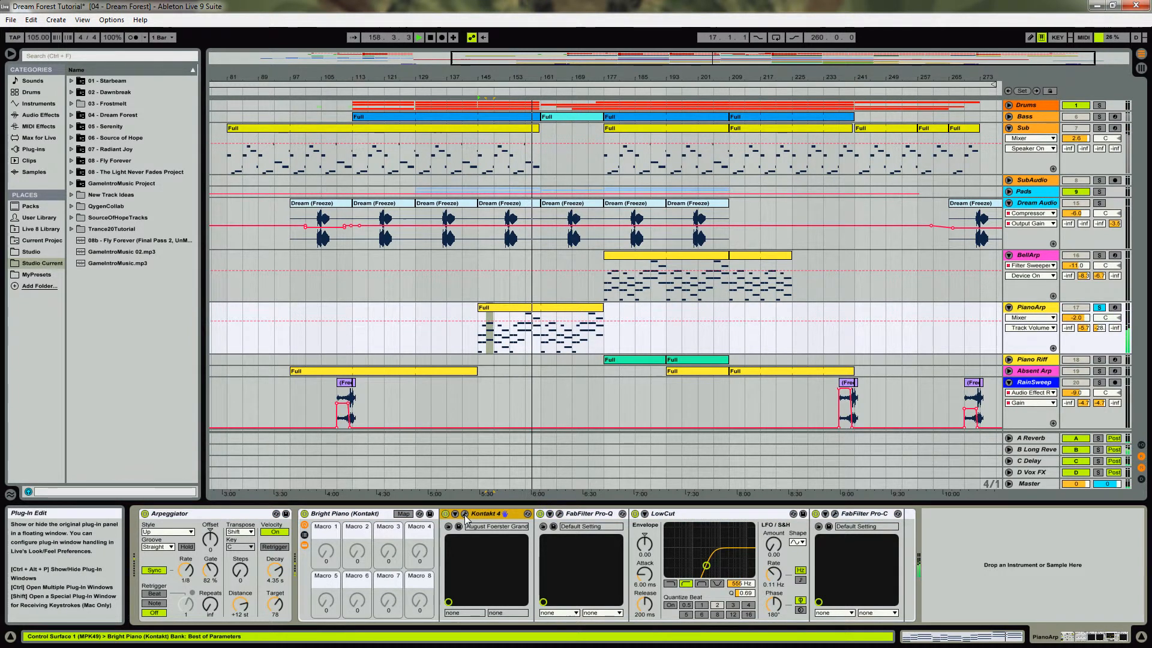
click(465, 514)
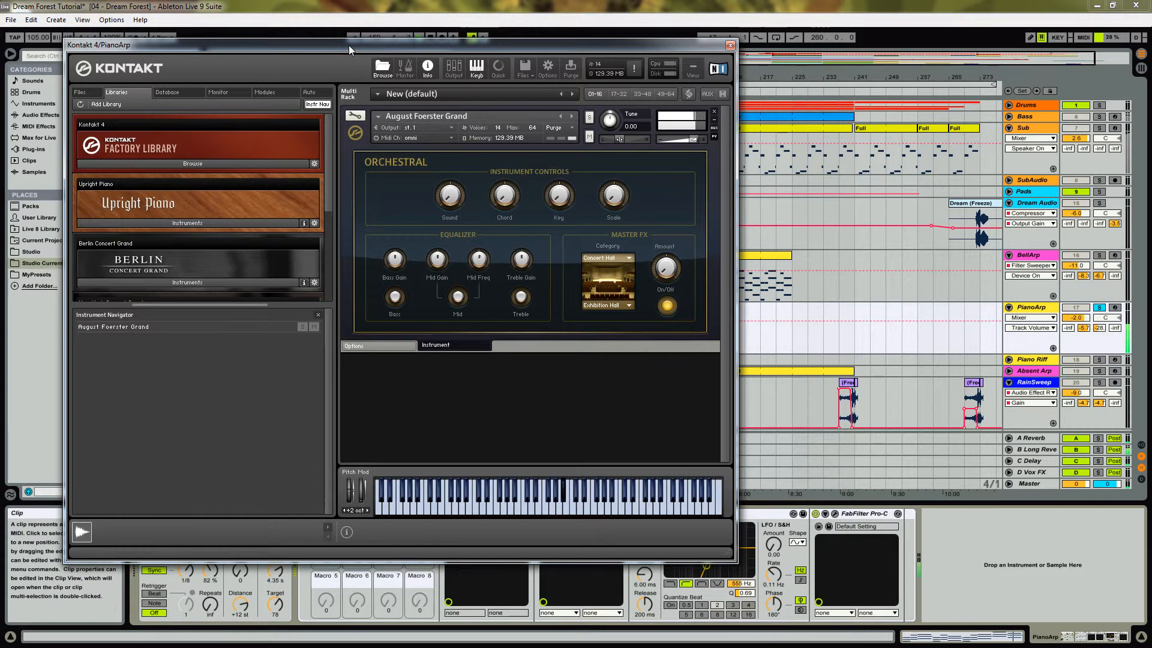
drag(348, 45, 351, 74)
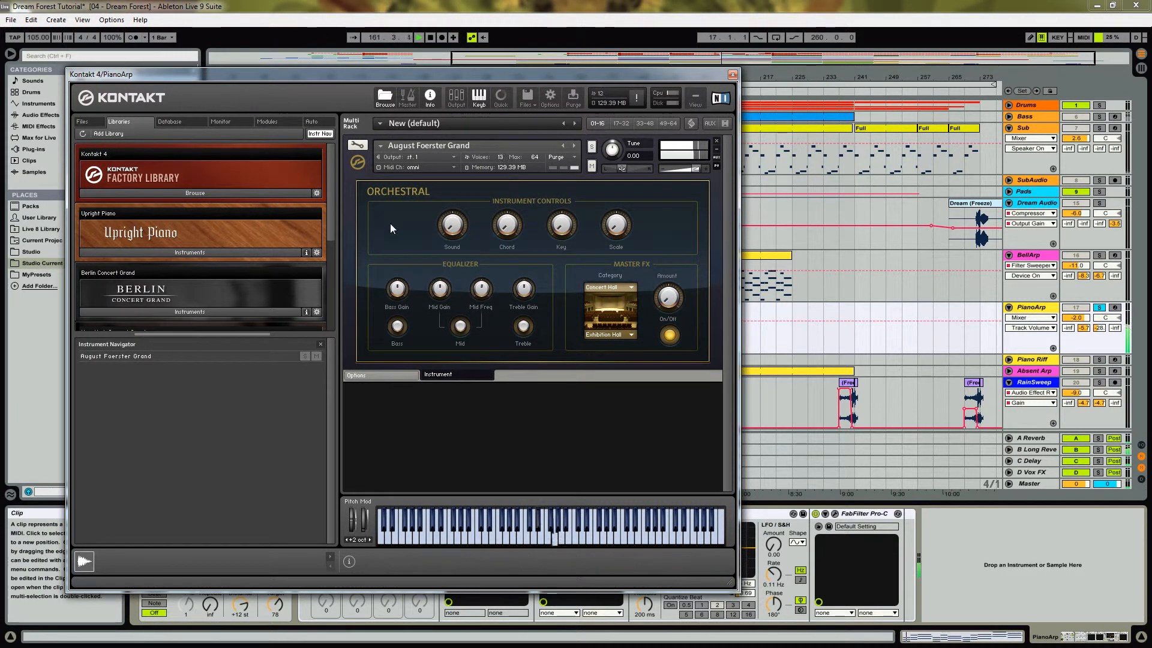
drag(330, 200, 345, 169)
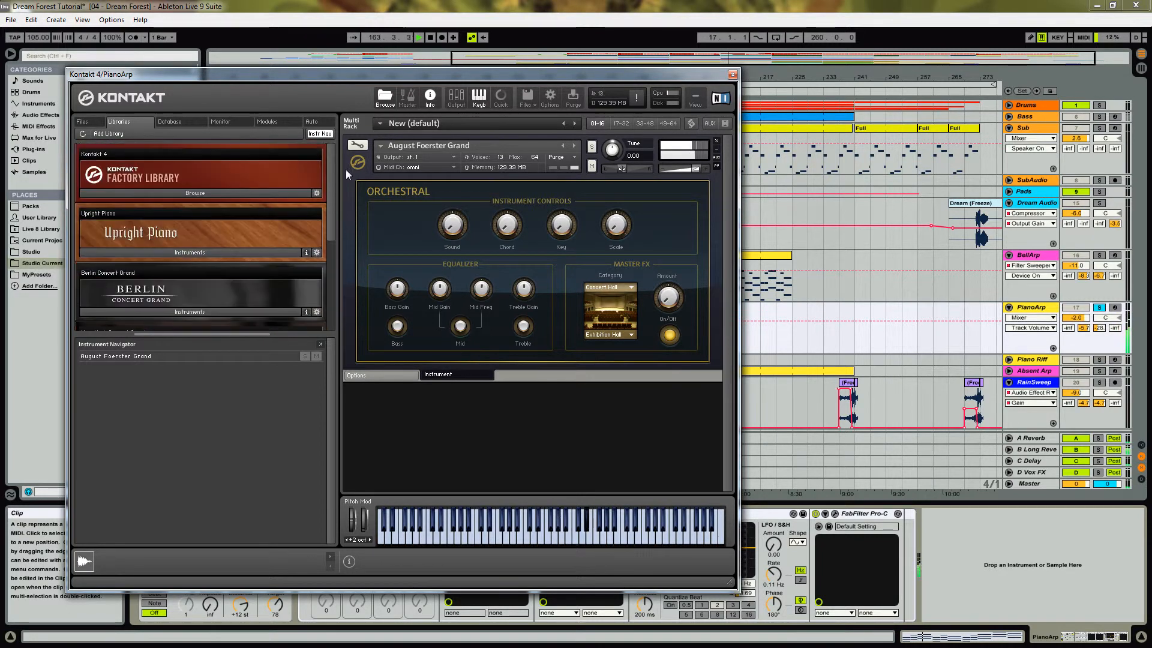
click(732, 74)
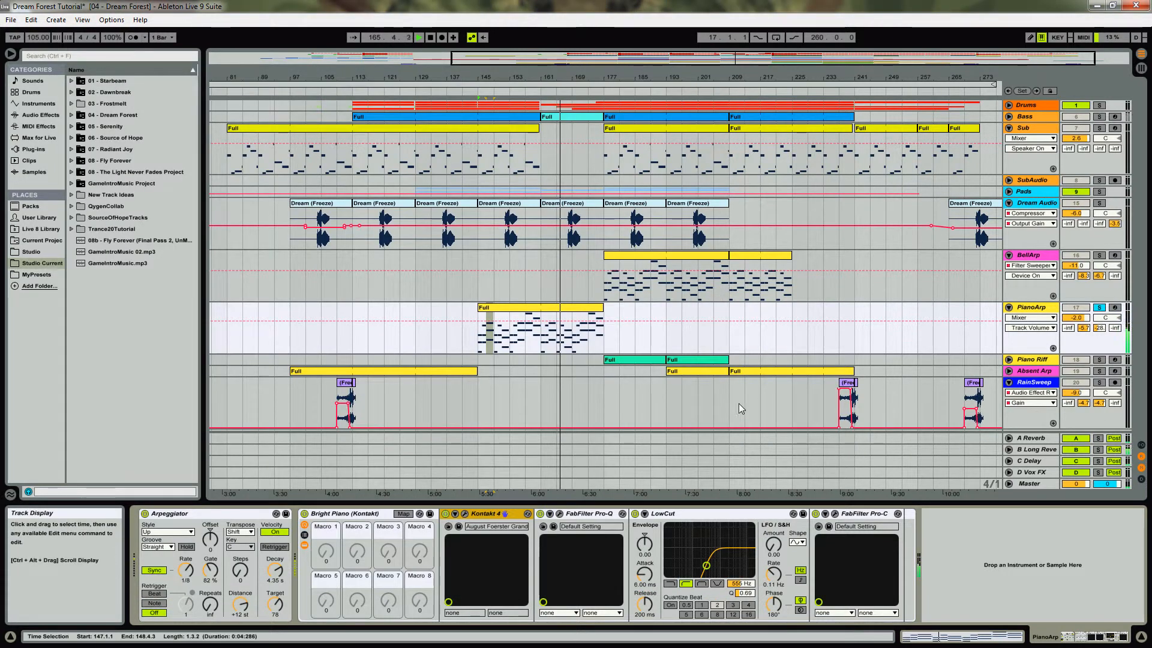
Examine the FabFilter Pro-Q curve, LowCut filter and FabFilter Pro-C compressor in PianoArp's device chain
click(560, 514)
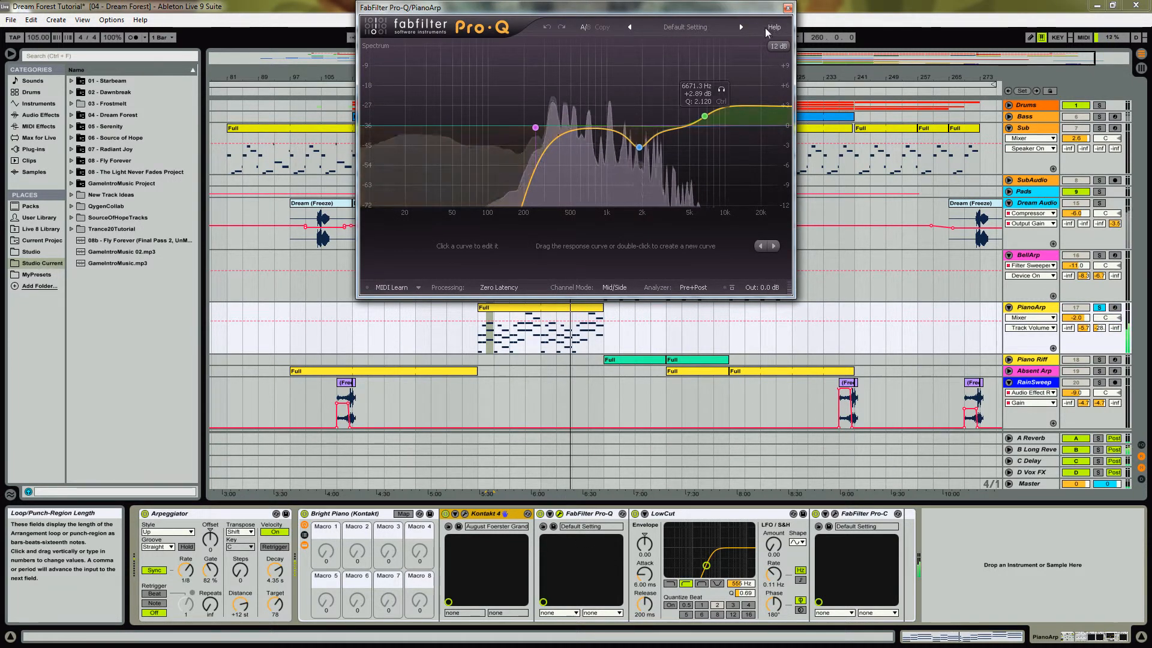
click(788, 9)
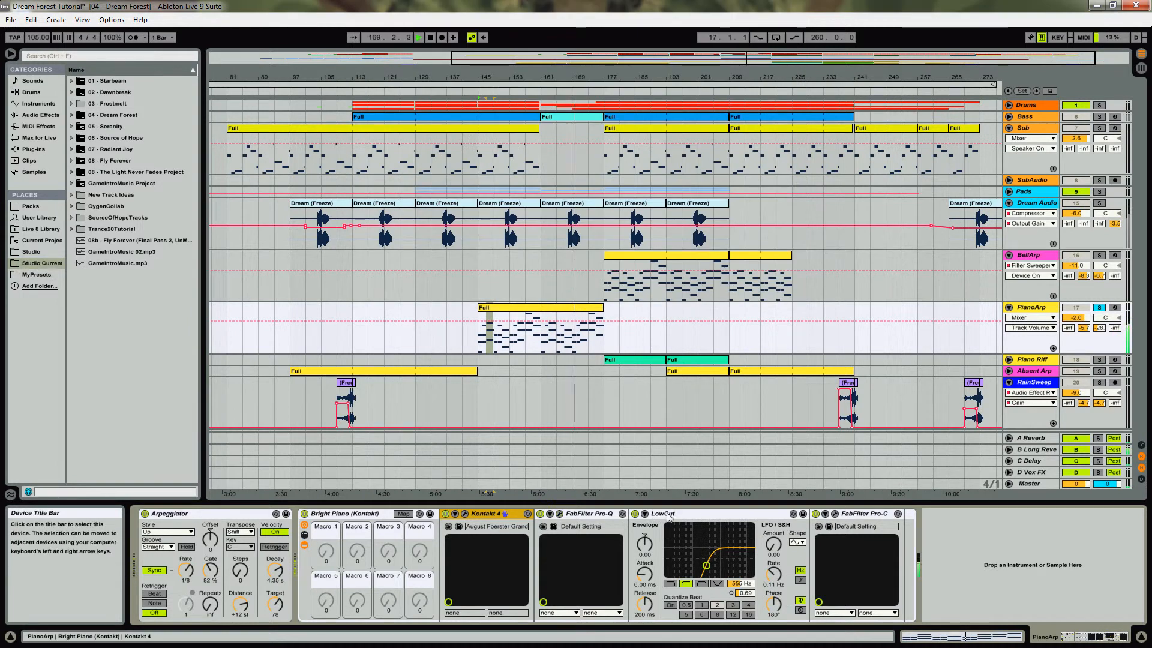
click(702, 514)
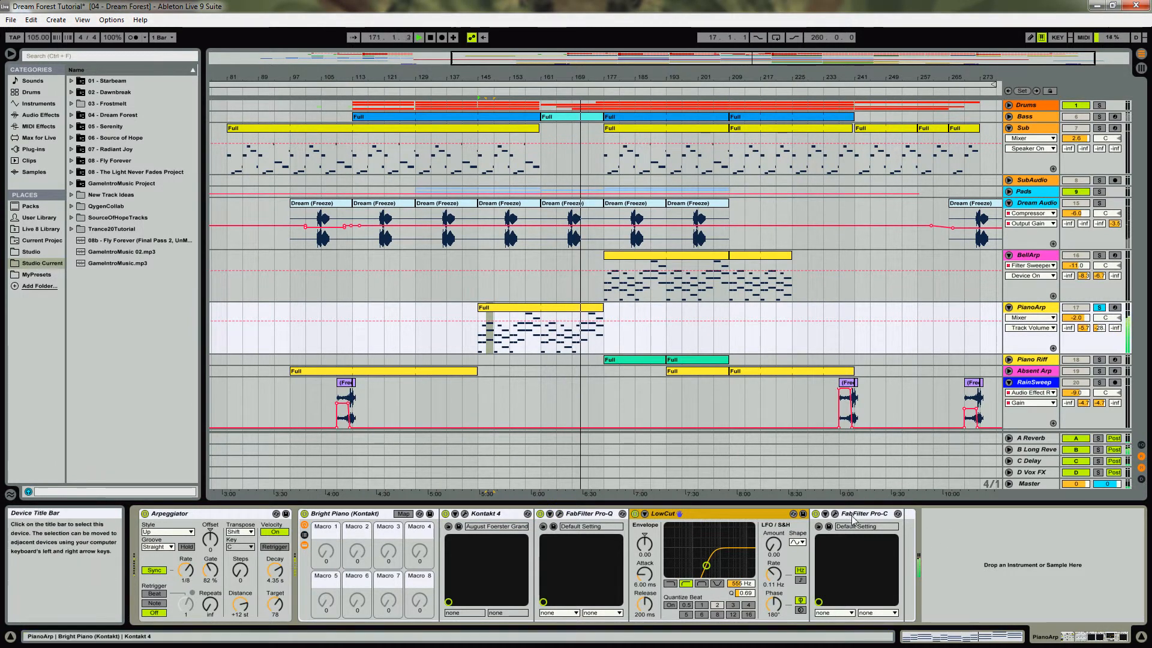
click(834, 514)
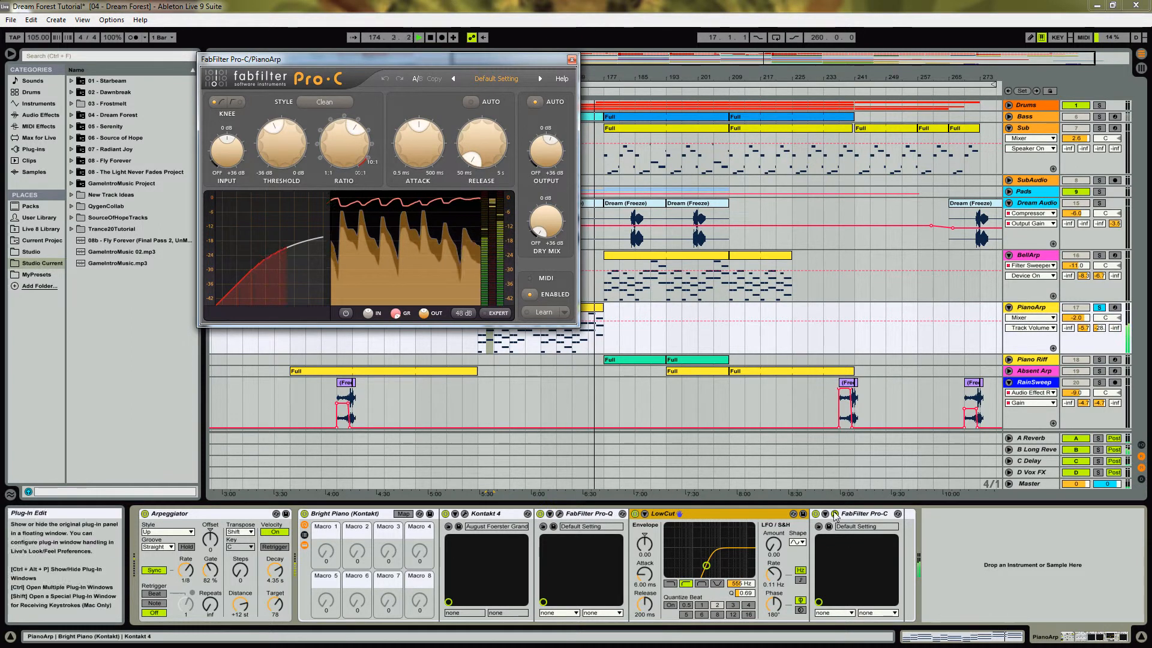
key(ctrl+alt+p)
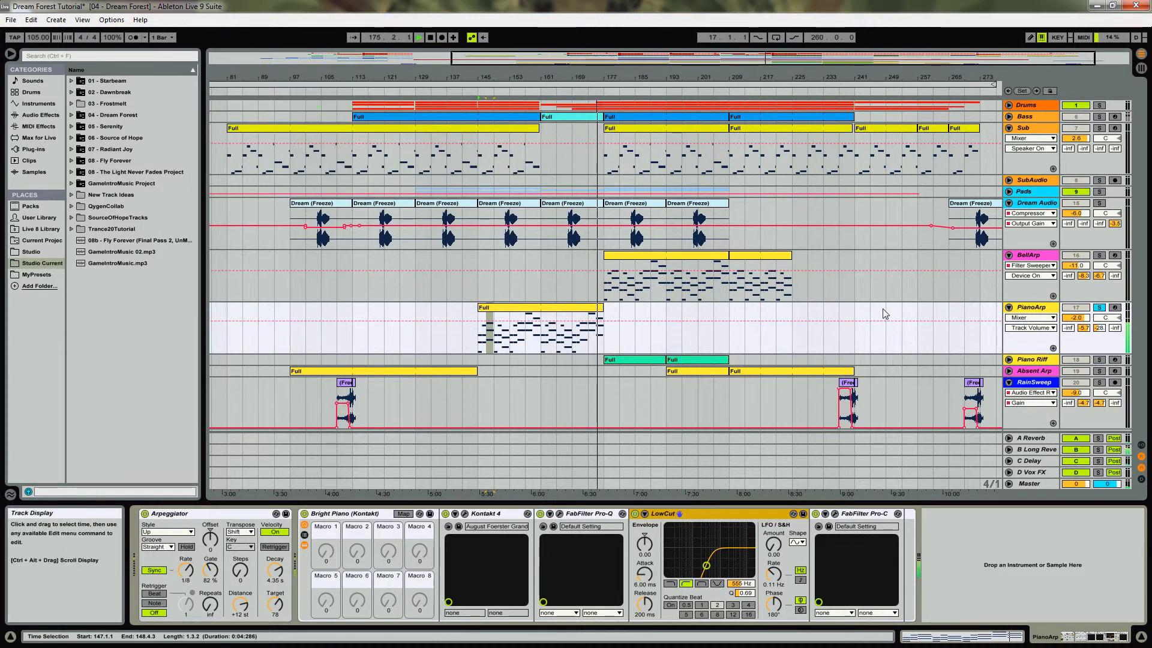
Restart playback from the start of the PianoArp clip at bar 145
click(479, 339)
key(space)
key(space)
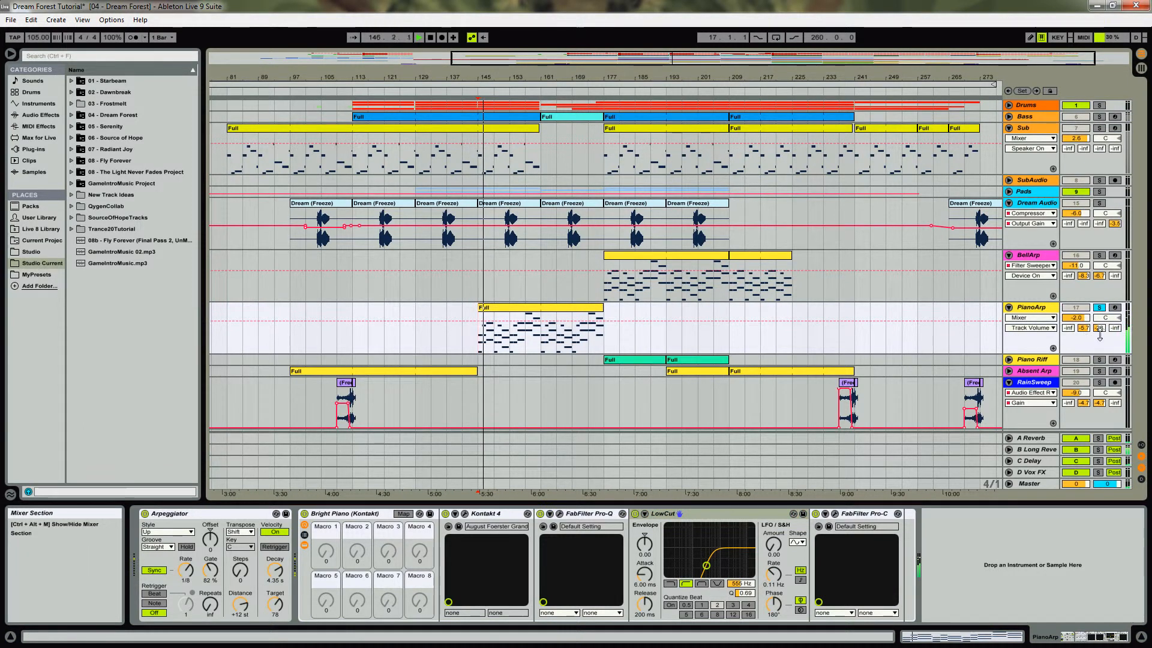
Switch to Session View and examine the 2C-Aether reverb on the B Long Reverb return, including its preset browser
key(Tab)
click(955, 66)
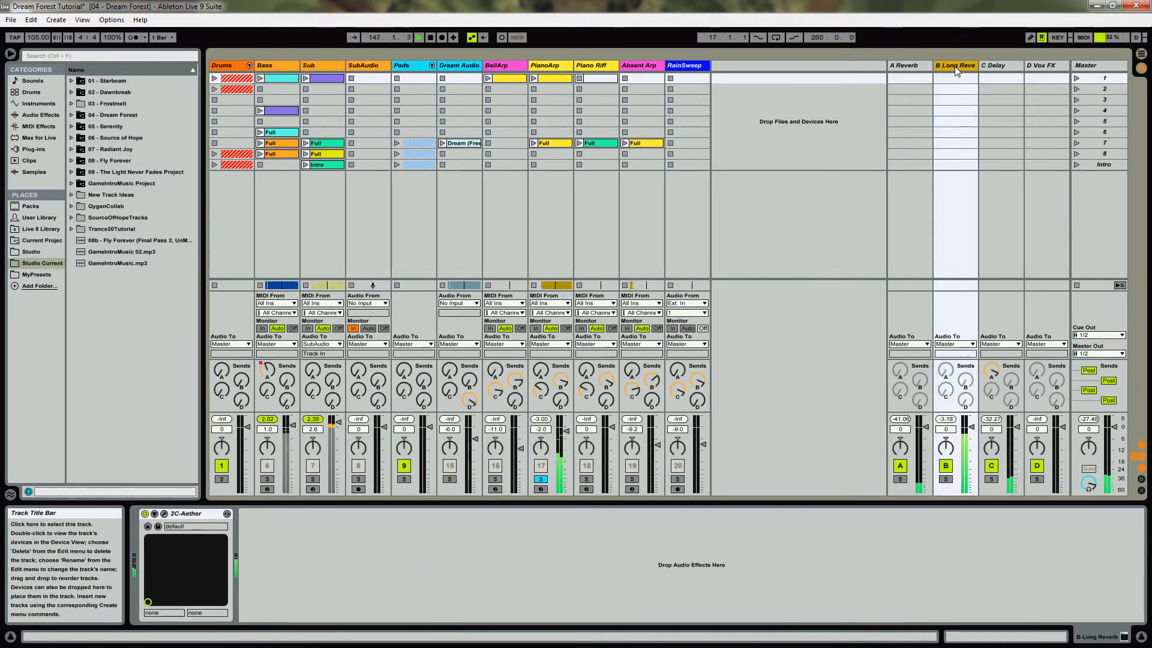
click(1000, 66)
click(967, 68)
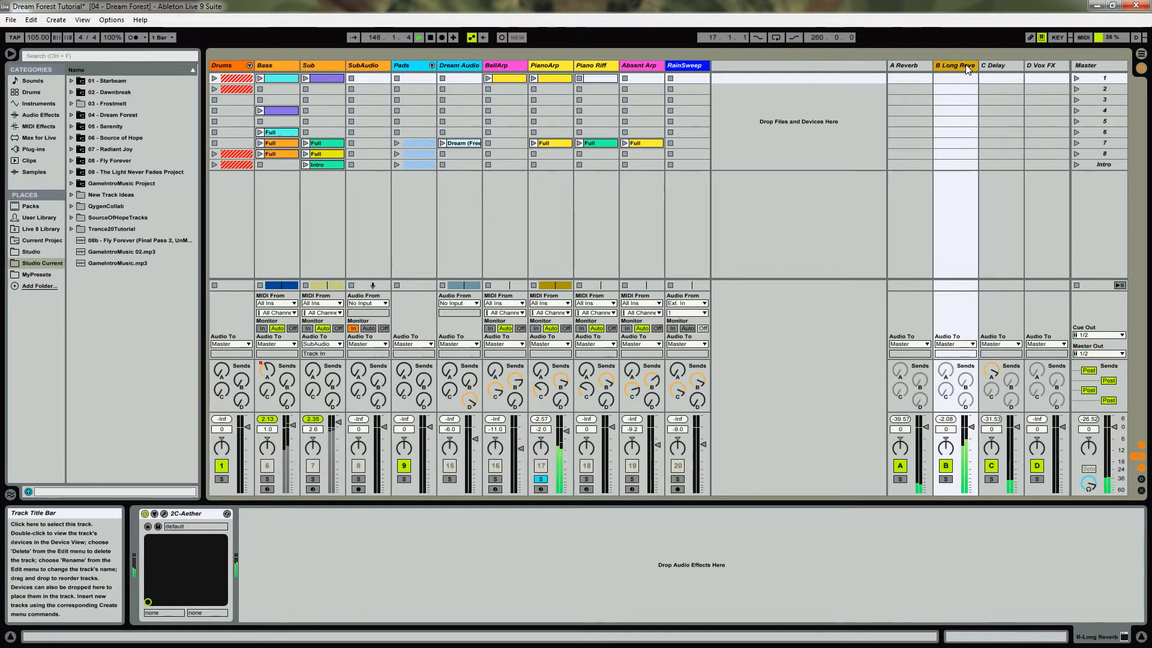
click(164, 515)
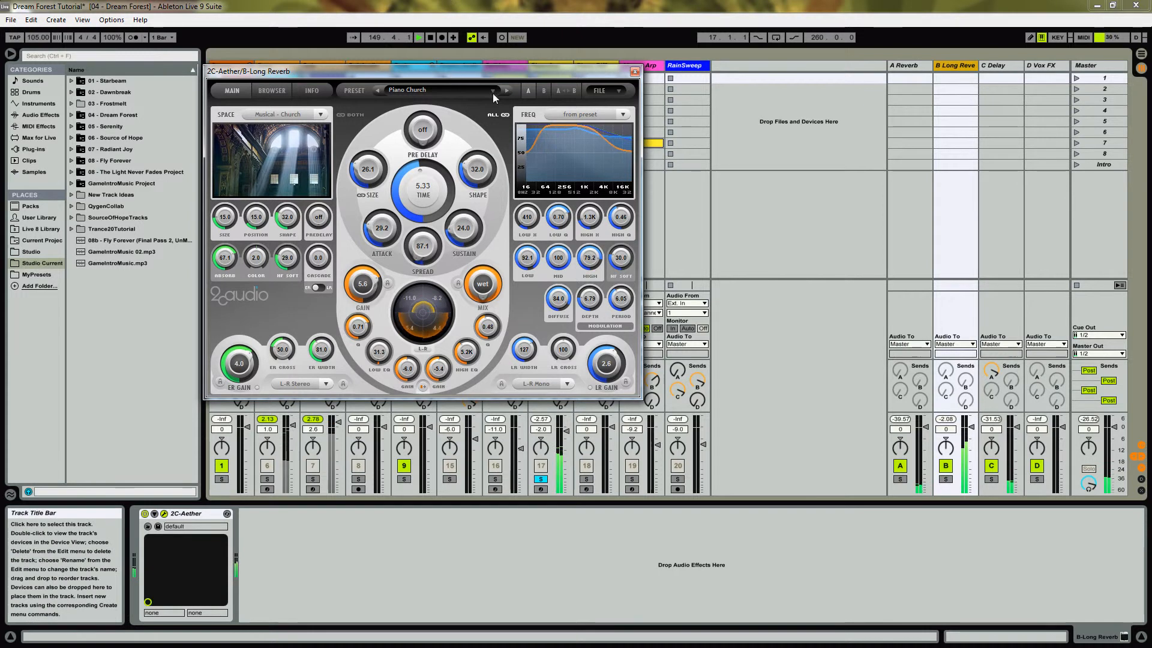
drag(453, 75, 662, 139)
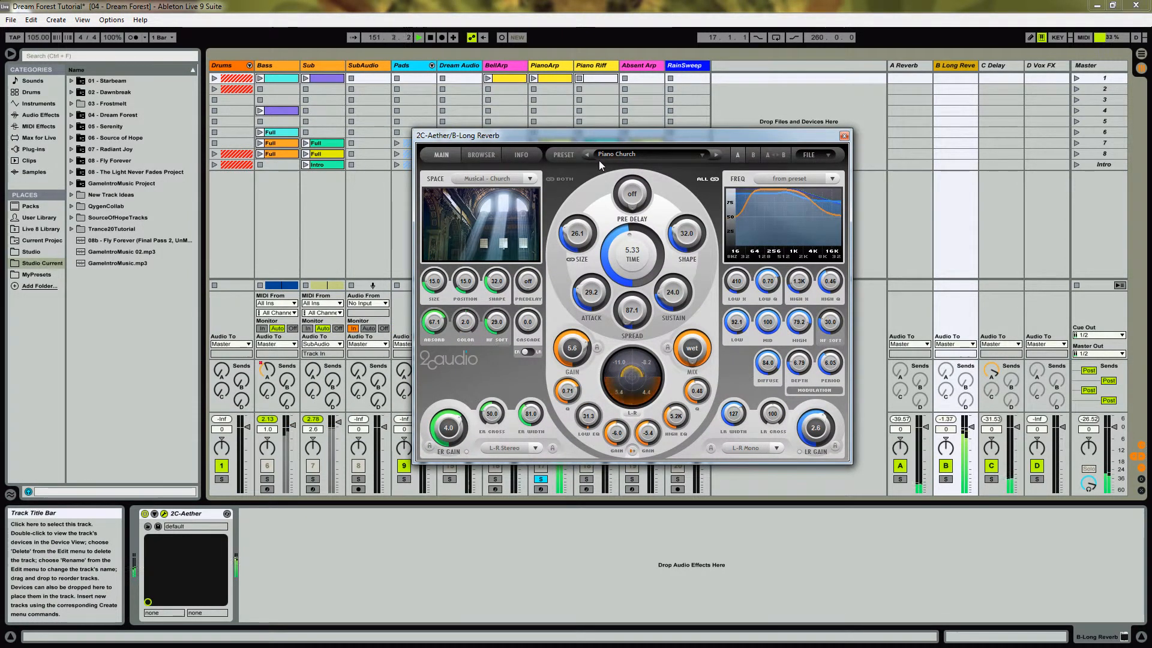
click(489, 156)
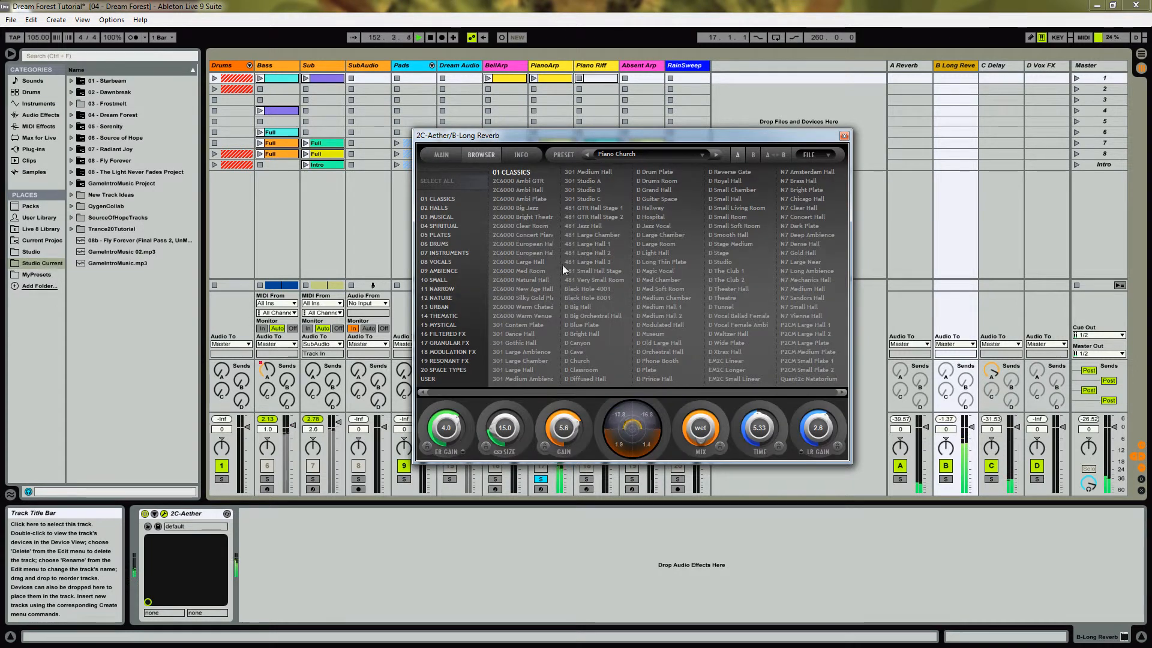
click(483, 155)
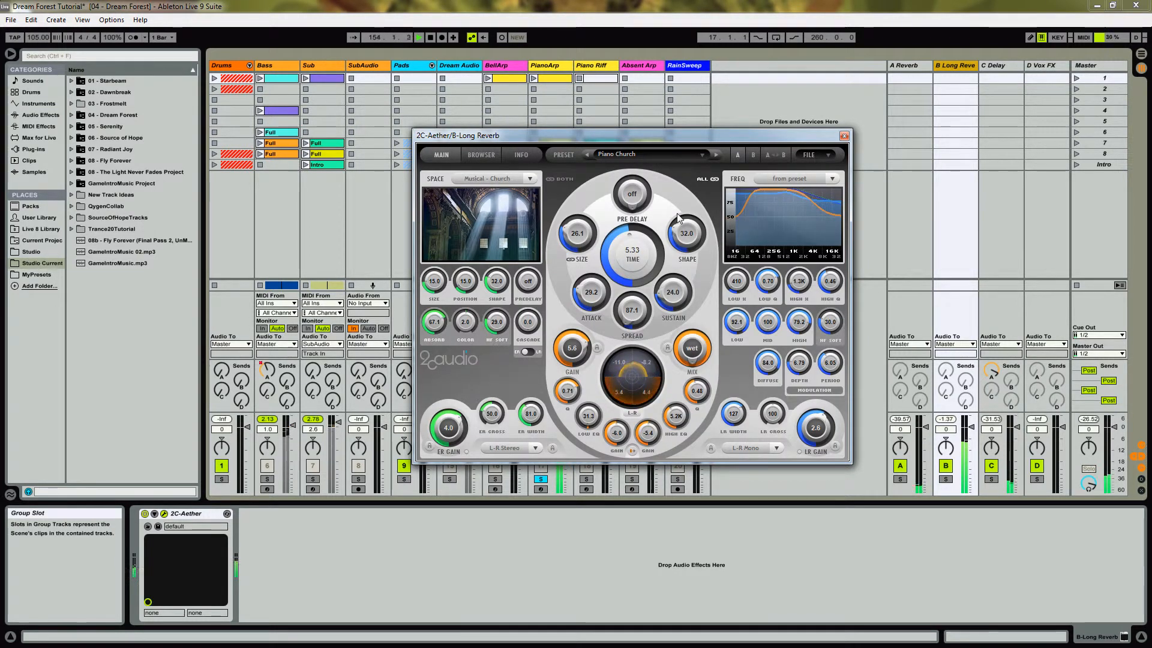
click(844, 136)
Examine the More Feedback Machine 2 delay on the C Delay return, enlarging its interface to 1200 x 840
click(1005, 64)
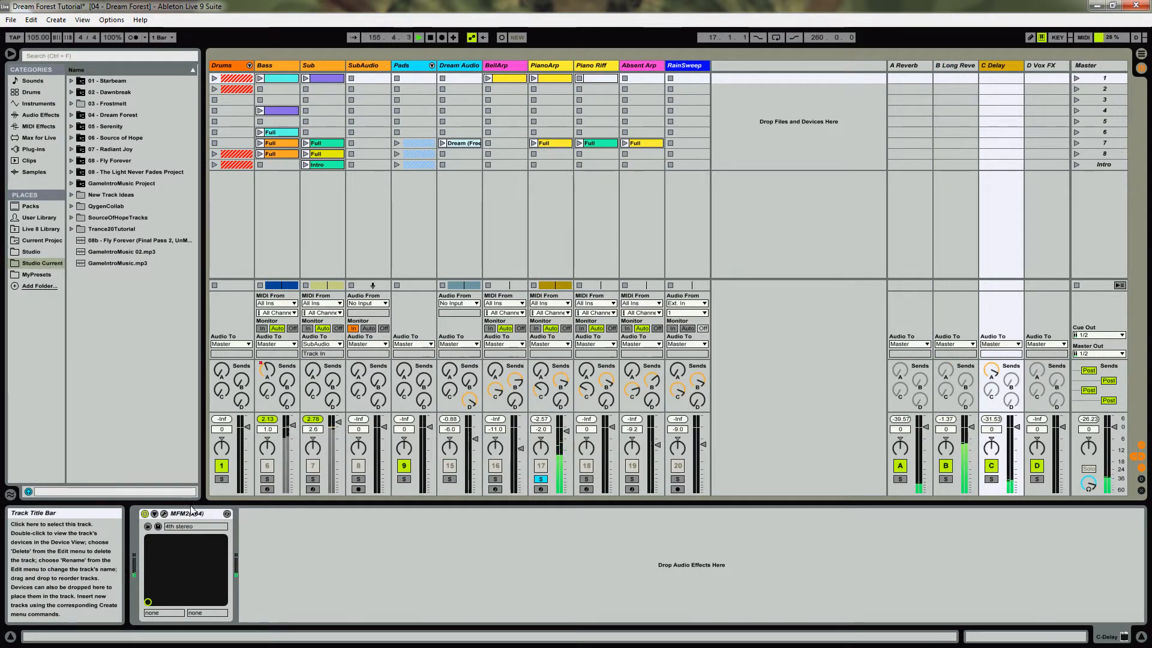
click(163, 514)
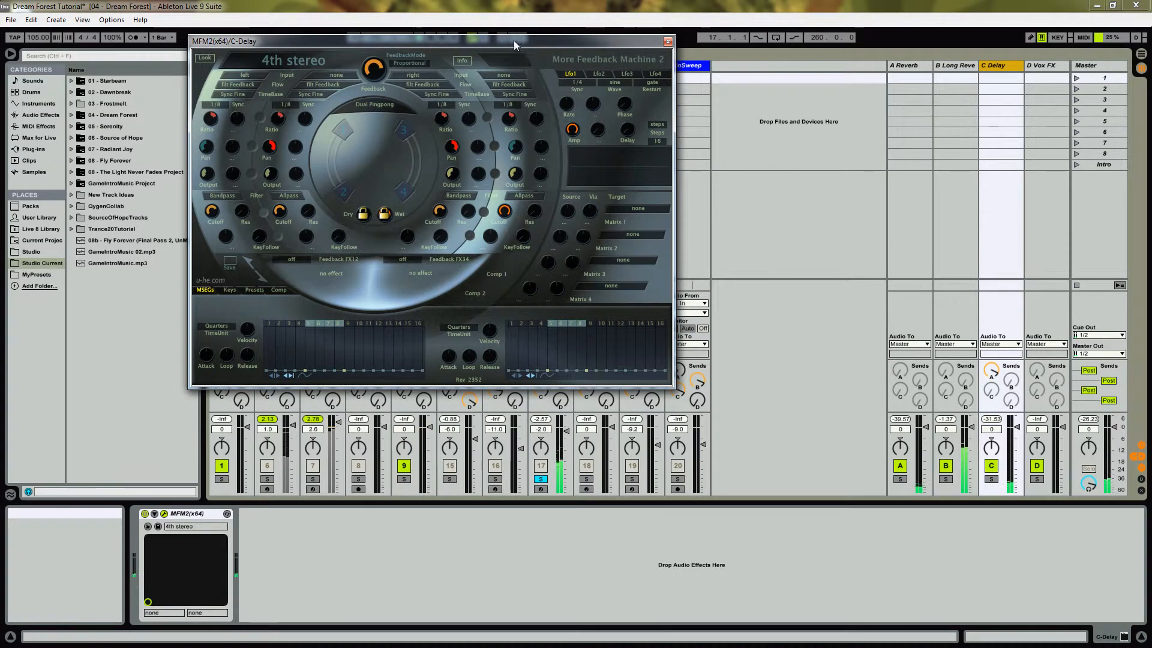
right_click(541, 71)
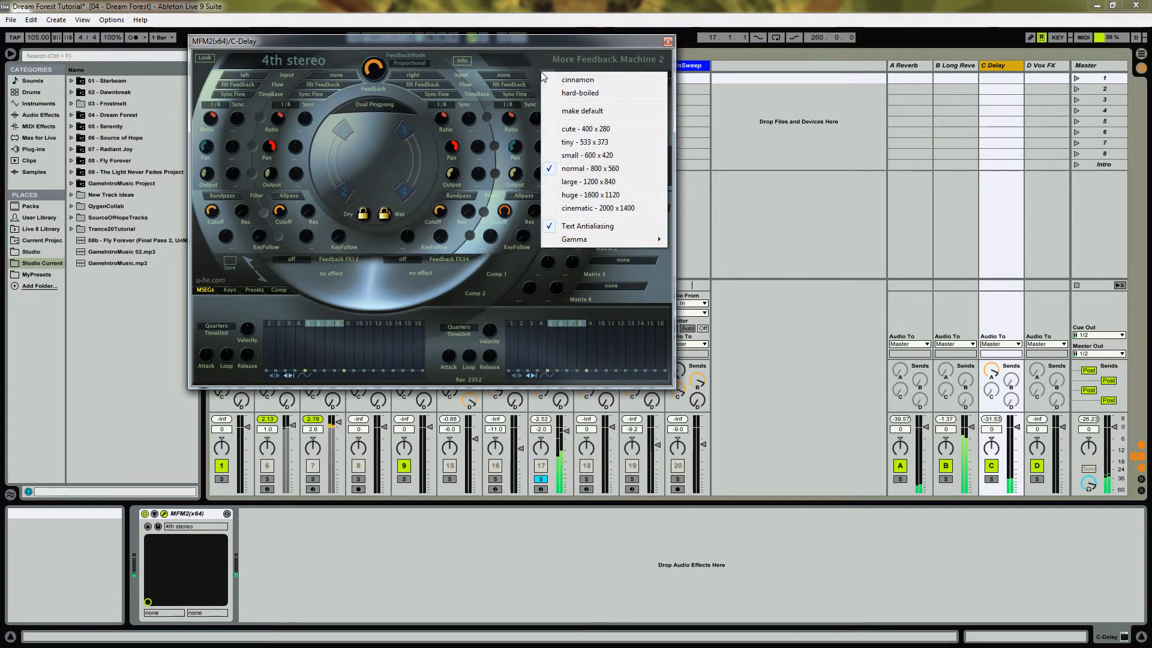
click(576, 183)
drag(577, 41, 648, 66)
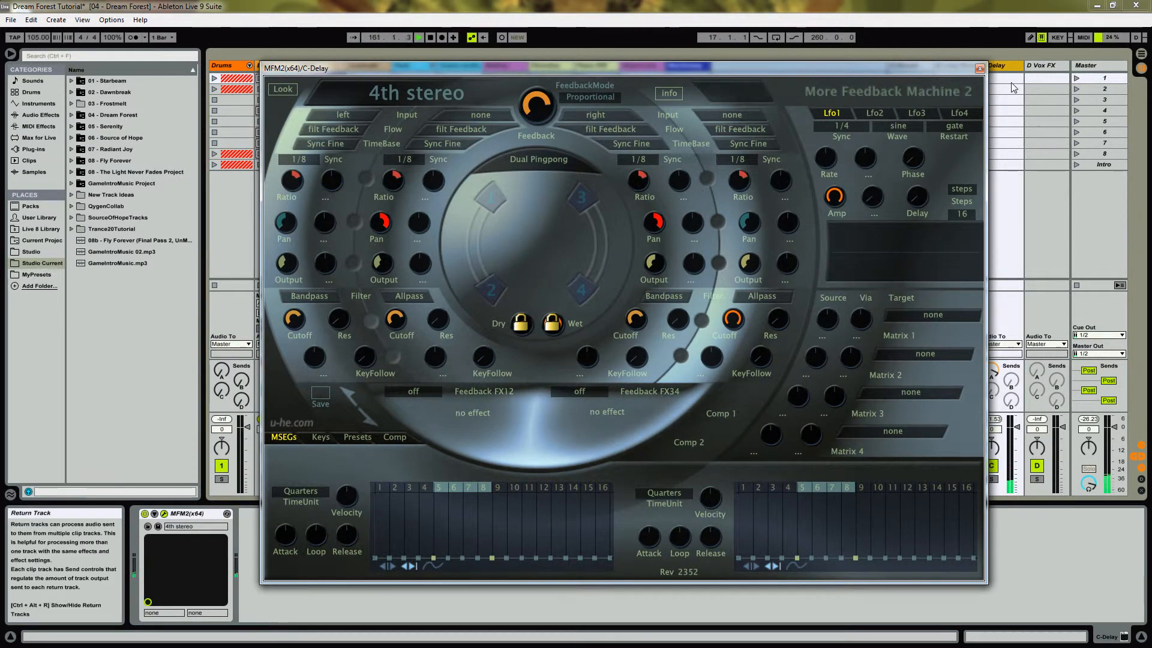
click(977, 67)
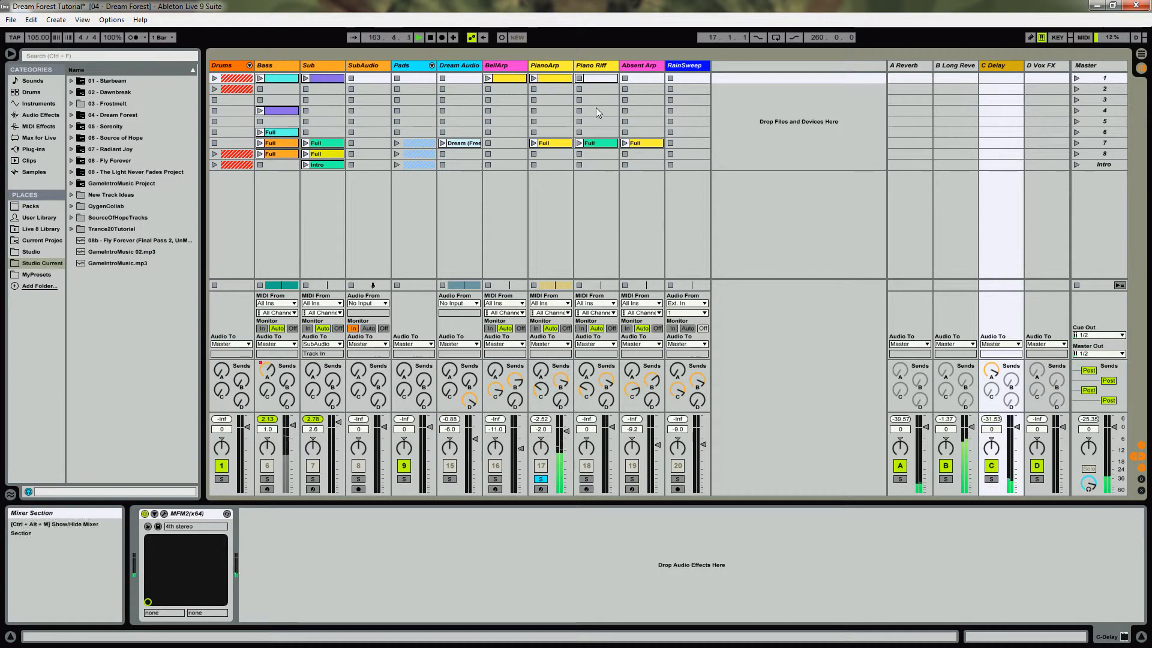
Return to PianoArp's devices in Arrangement View and highlight its Kontakt 4 instrument
click(552, 67)
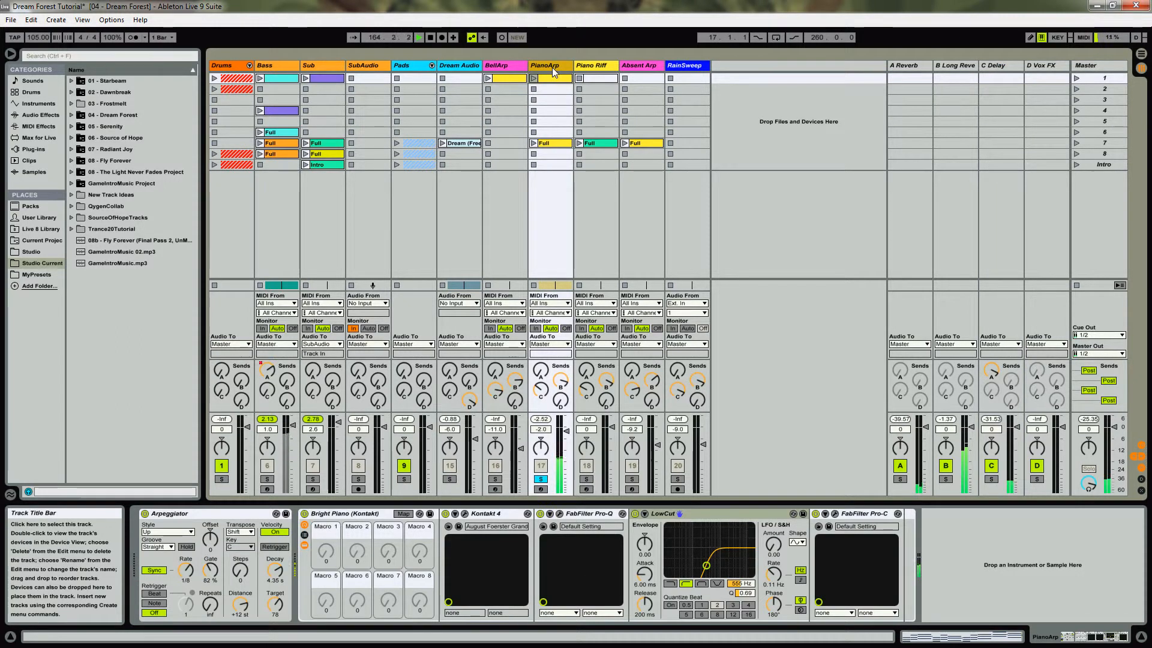
key(Tab)
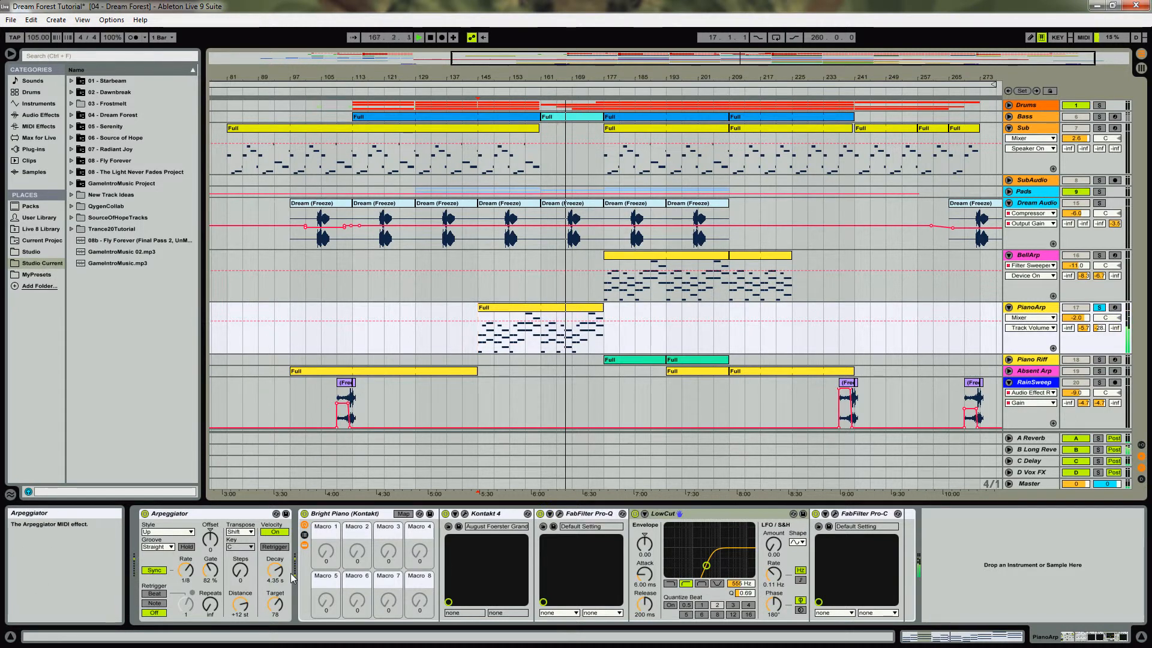
click(480, 514)
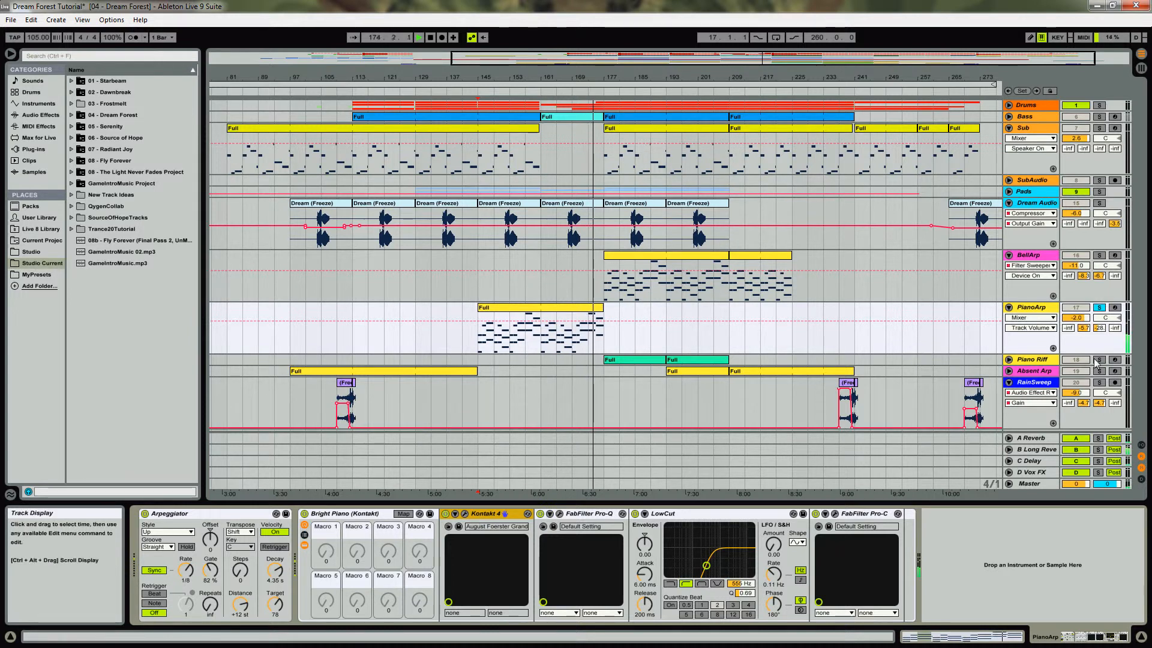
Unfold and additionally solo the Piano Riff track, and examine the August Foerster Grand in its Kontakt 4
click(1009, 359)
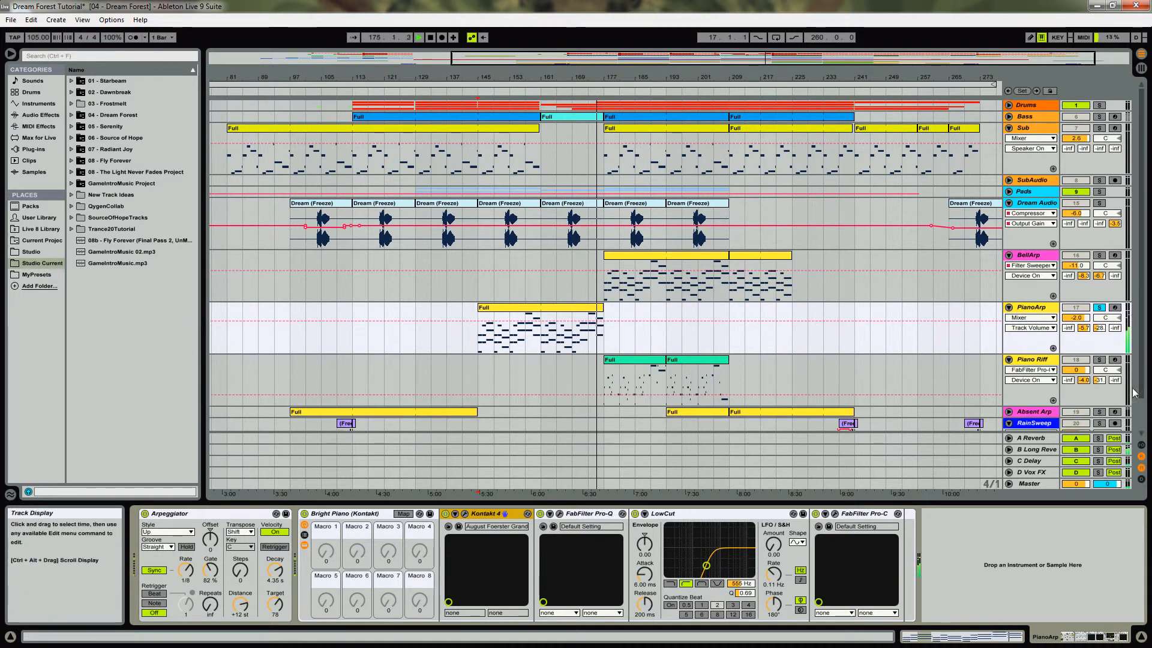
click(1099, 360)
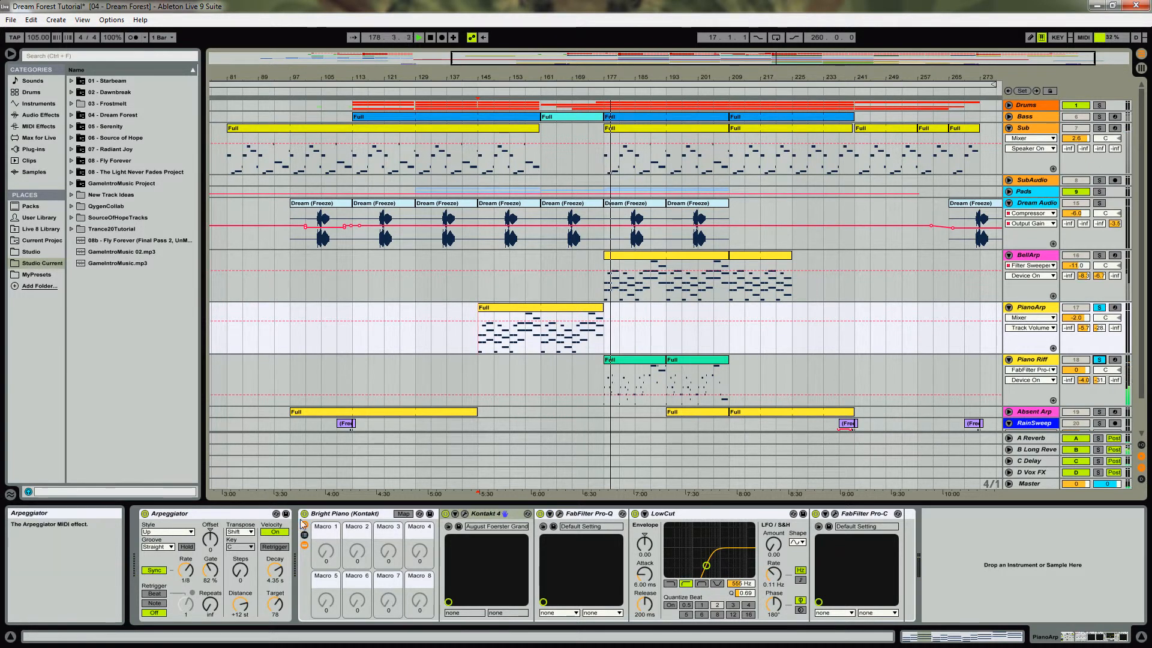
click(1032, 359)
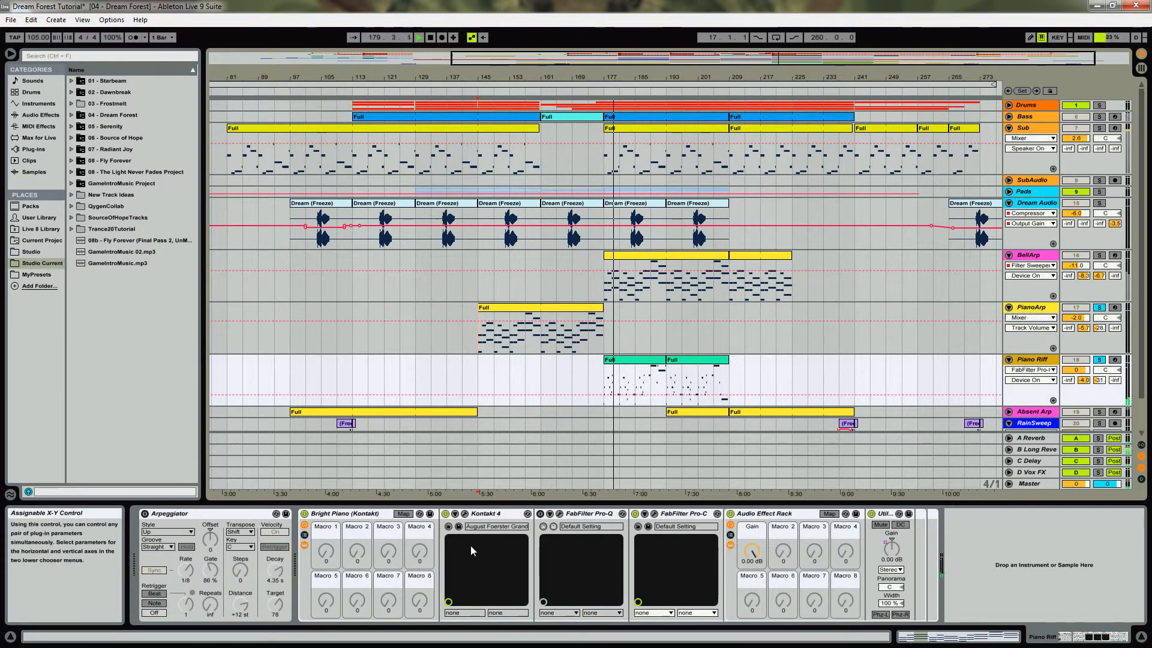
click(465, 514)
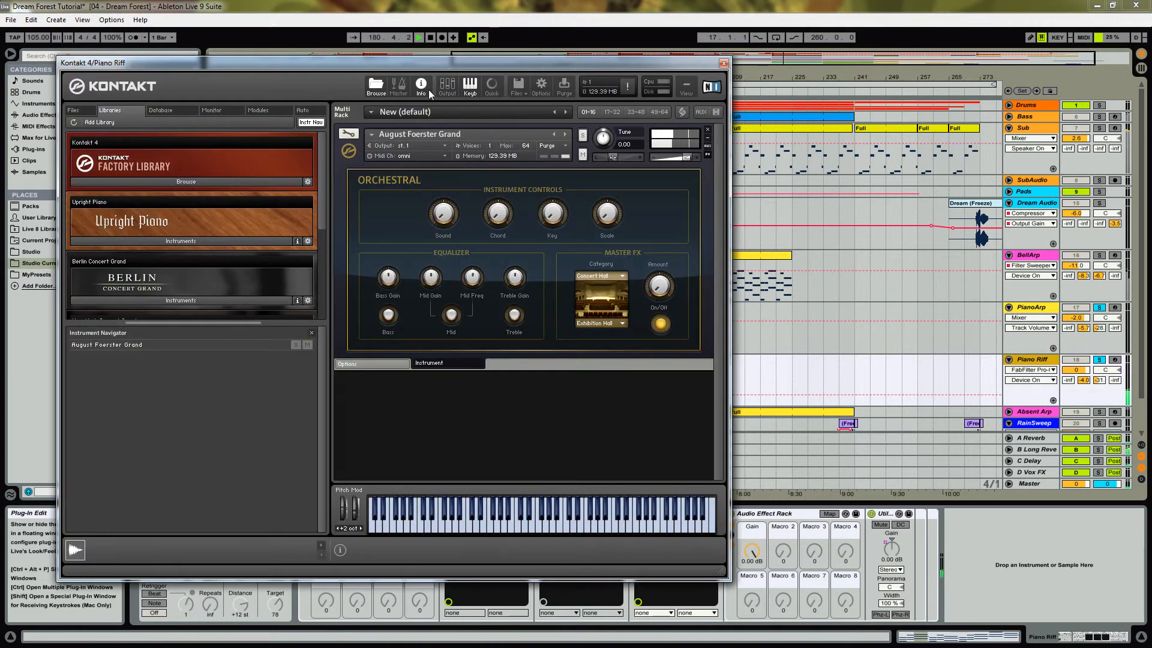
click(723, 63)
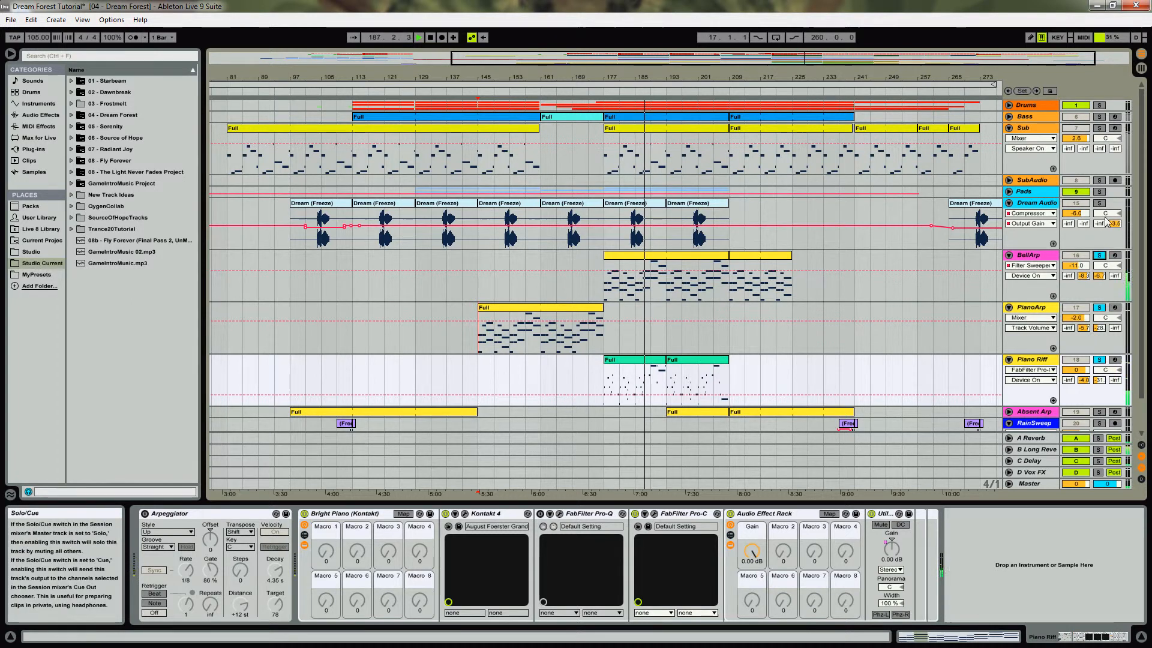
Add the Pads, SubAudio, Sub, Bass and Drums tracks to the soloed tracks to hear the riff in context
ctrl+click(1098, 192)
ctrl+click(1099, 181)
ctrl+click(1099, 129)
ctrl+click(1099, 117)
ctrl+click(1100, 106)
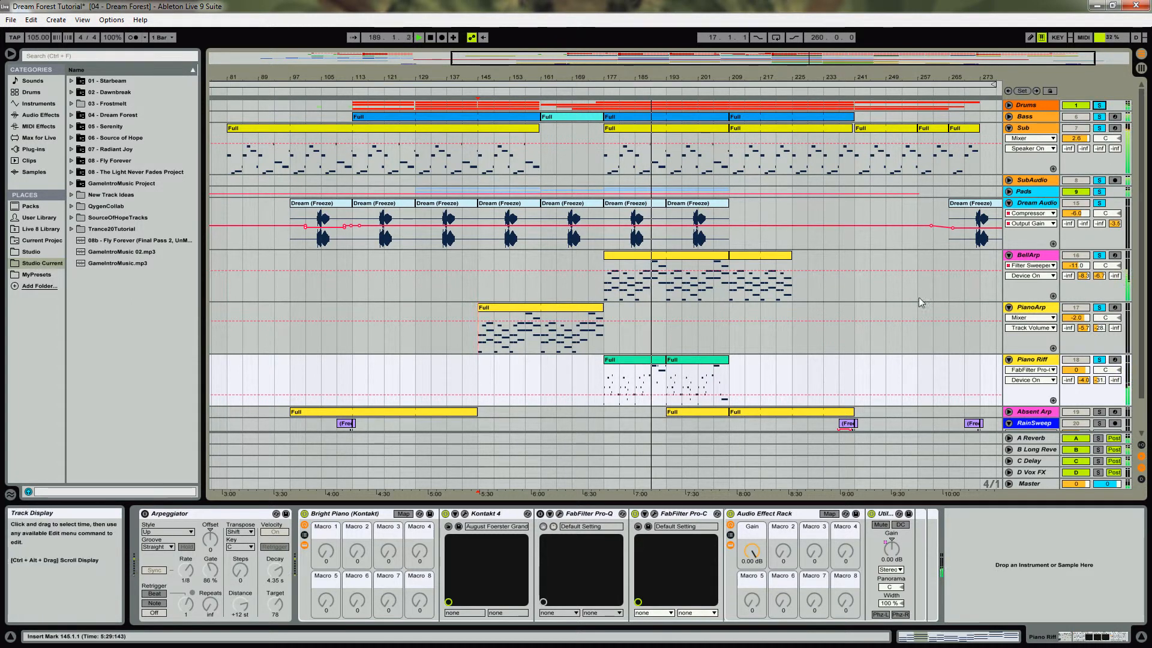
Inspect the notes of both Piano Riff clips in an enlarged note editor
double_click(639, 367)
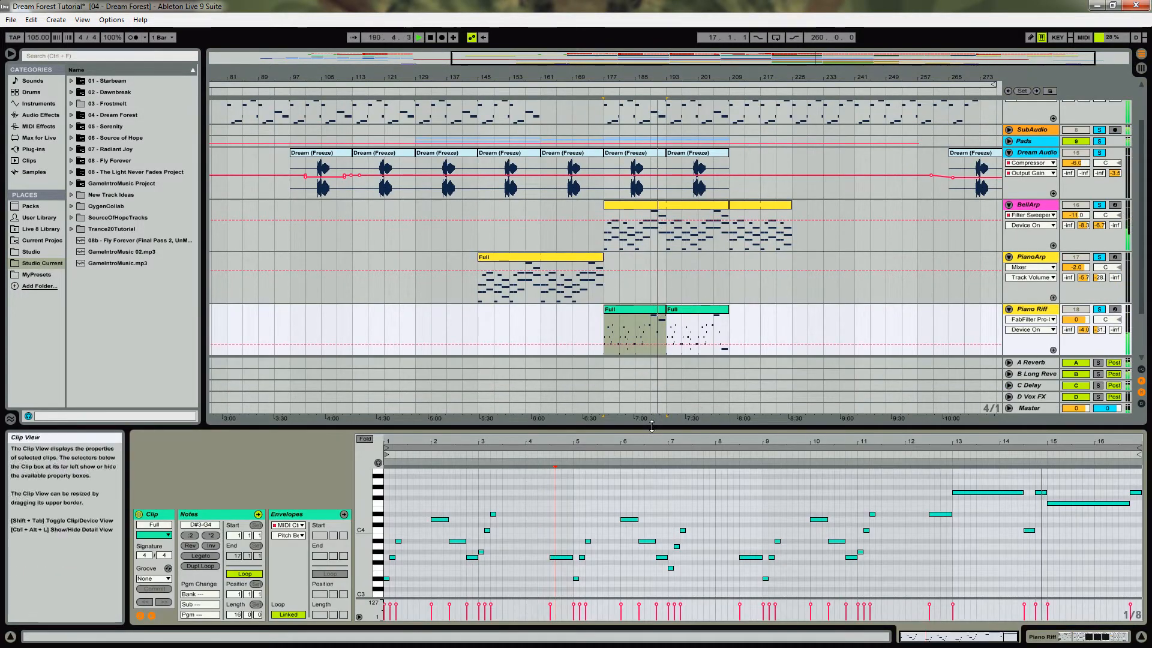
drag(659, 425, 659, 368)
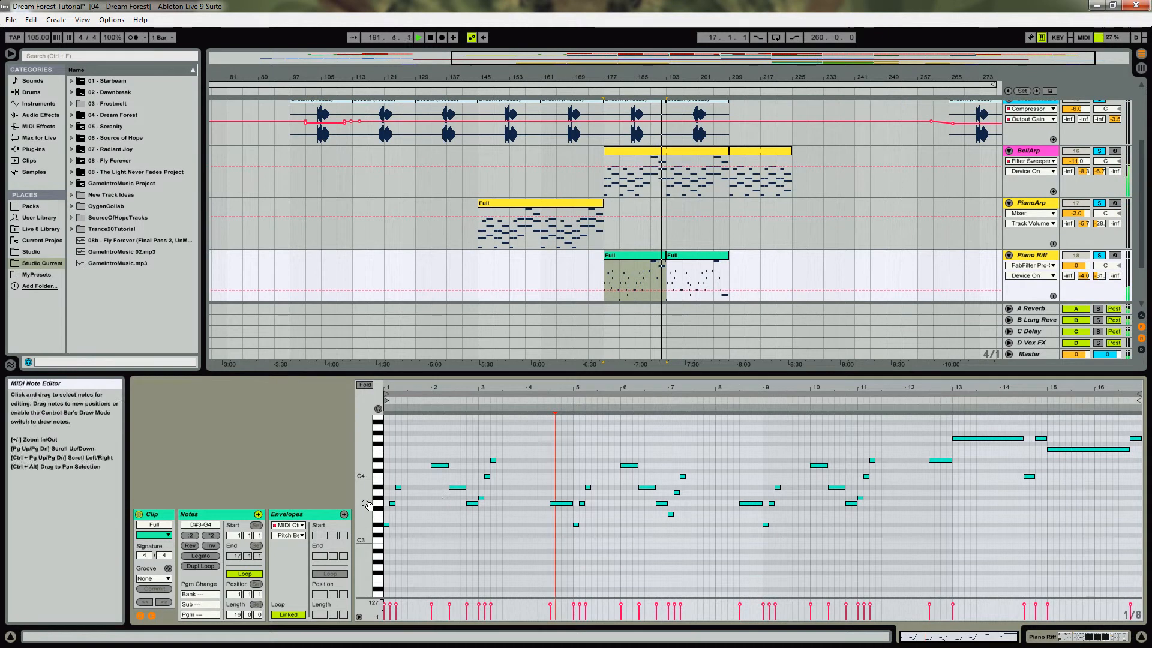
drag(364, 500, 365, 517)
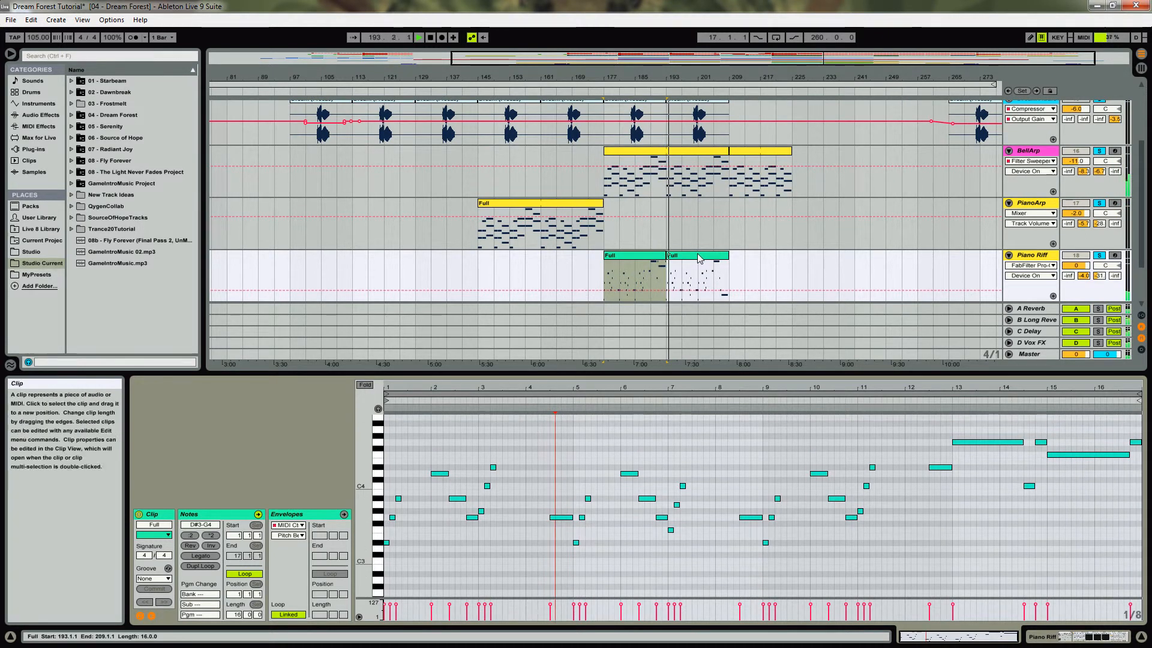
click(684, 276)
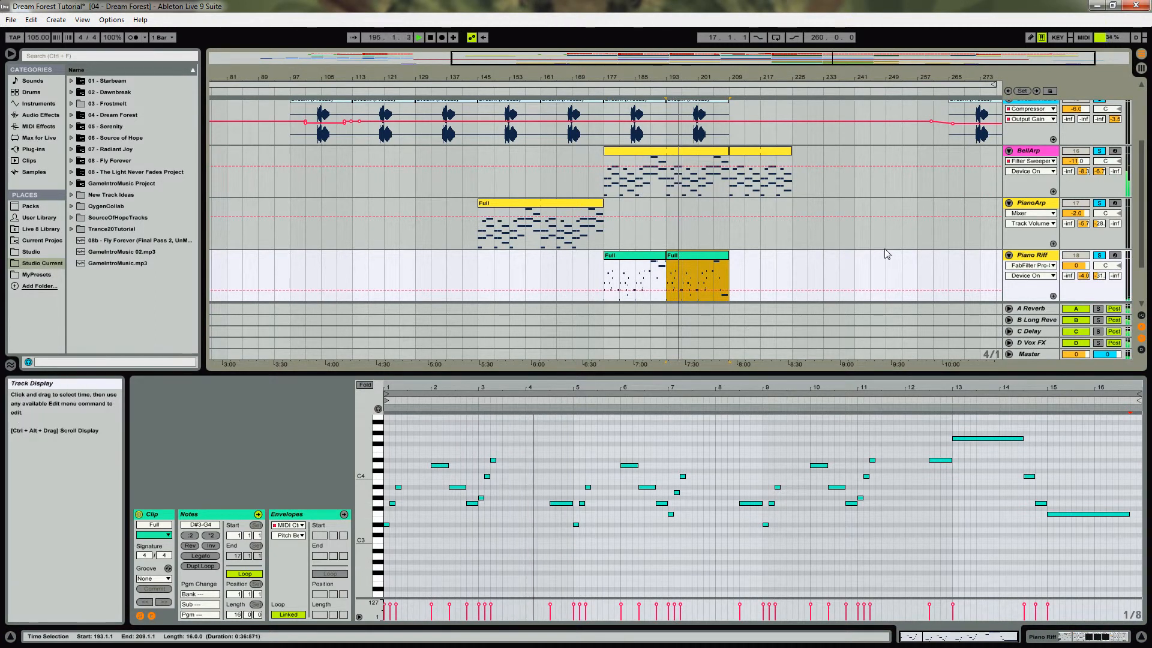
Fold the PianoArp and Piano Riff tracks, and solo and unfold the Absent Arp track
click(1009, 203)
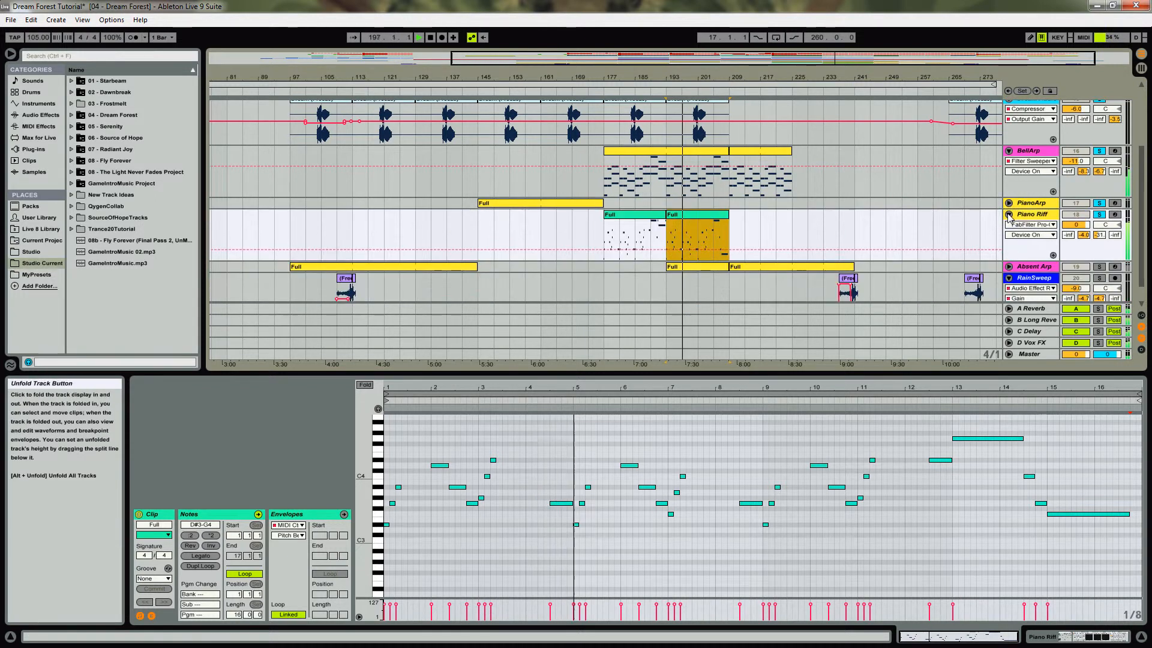
click(1009, 216)
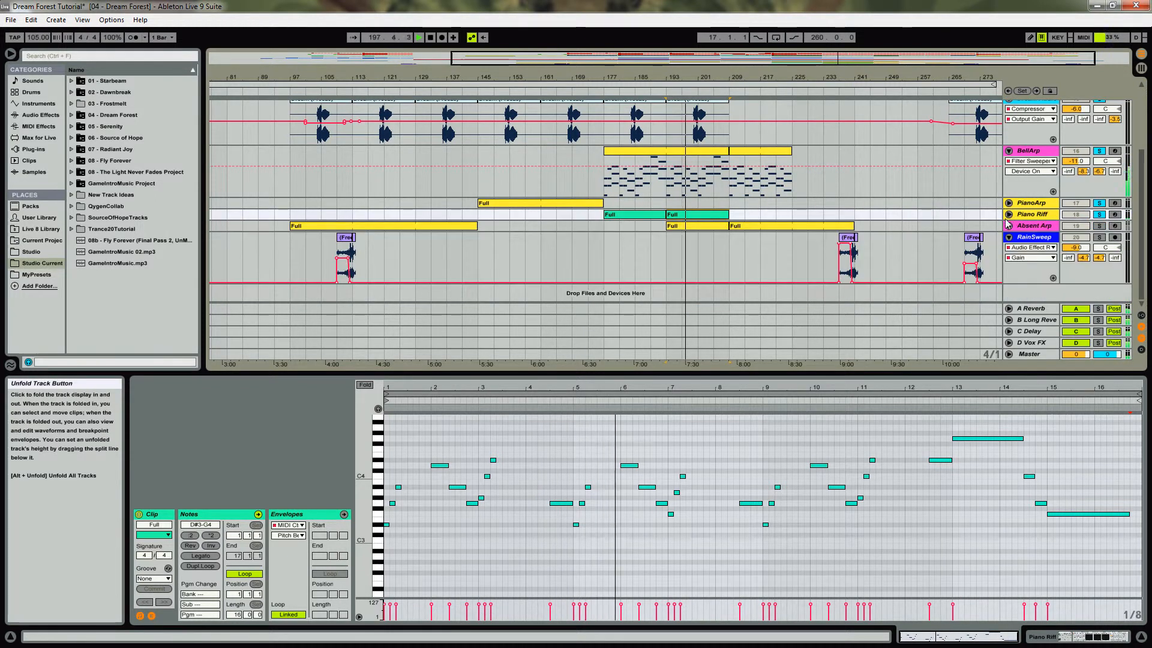
click(1039, 228)
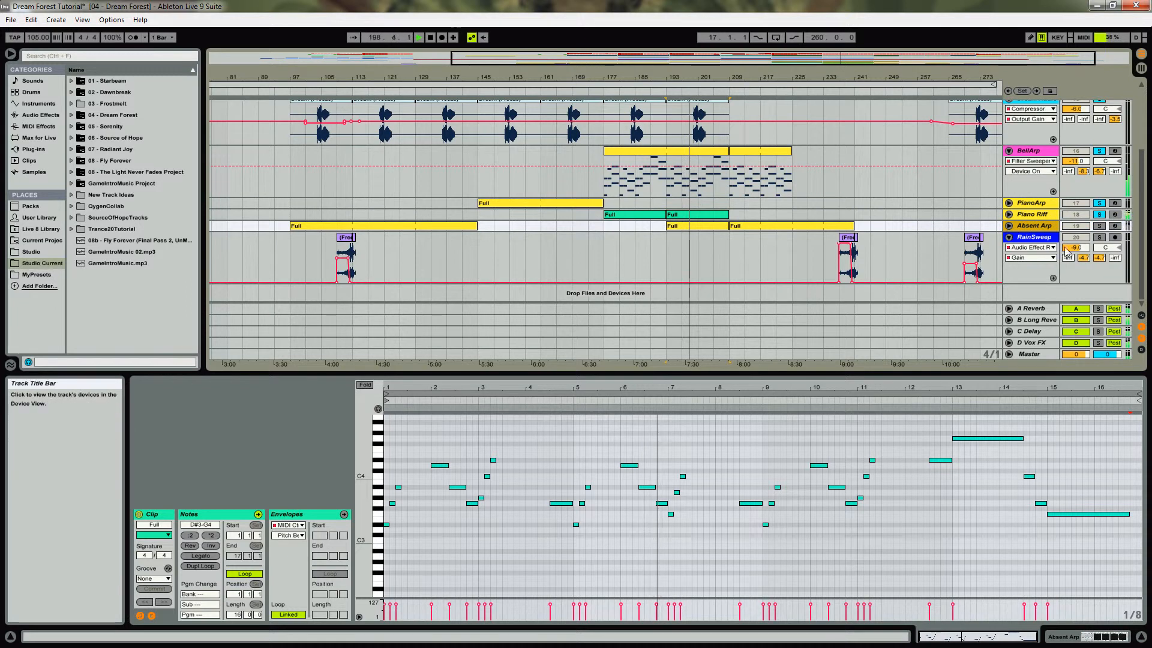
click(1099, 226)
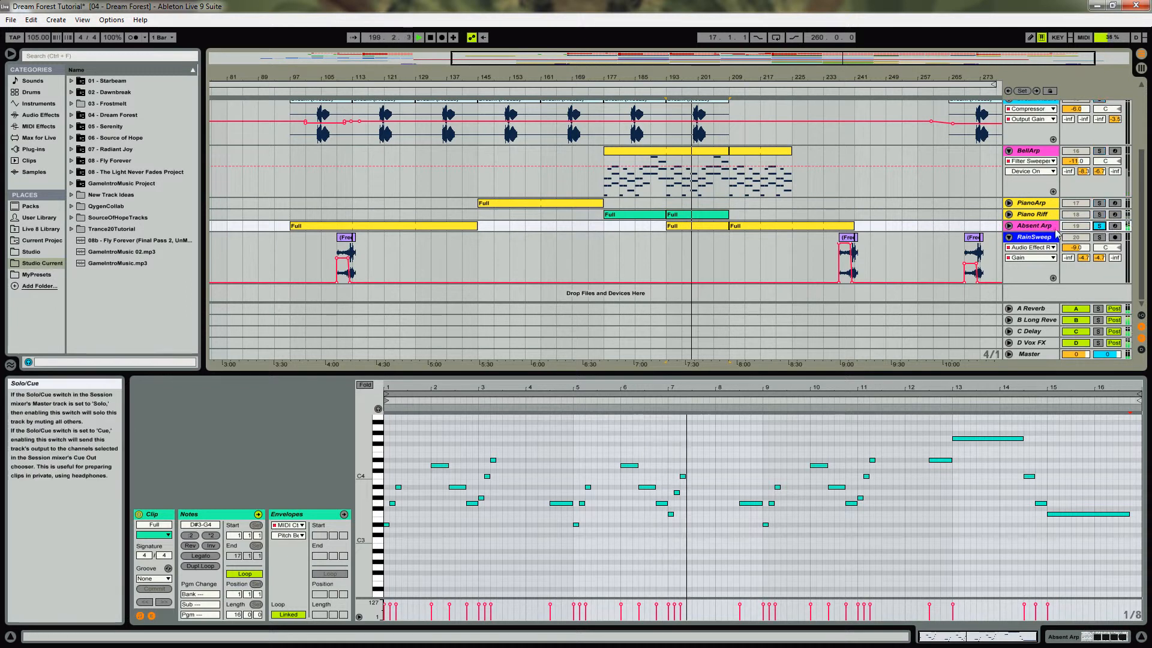
click(1009, 225)
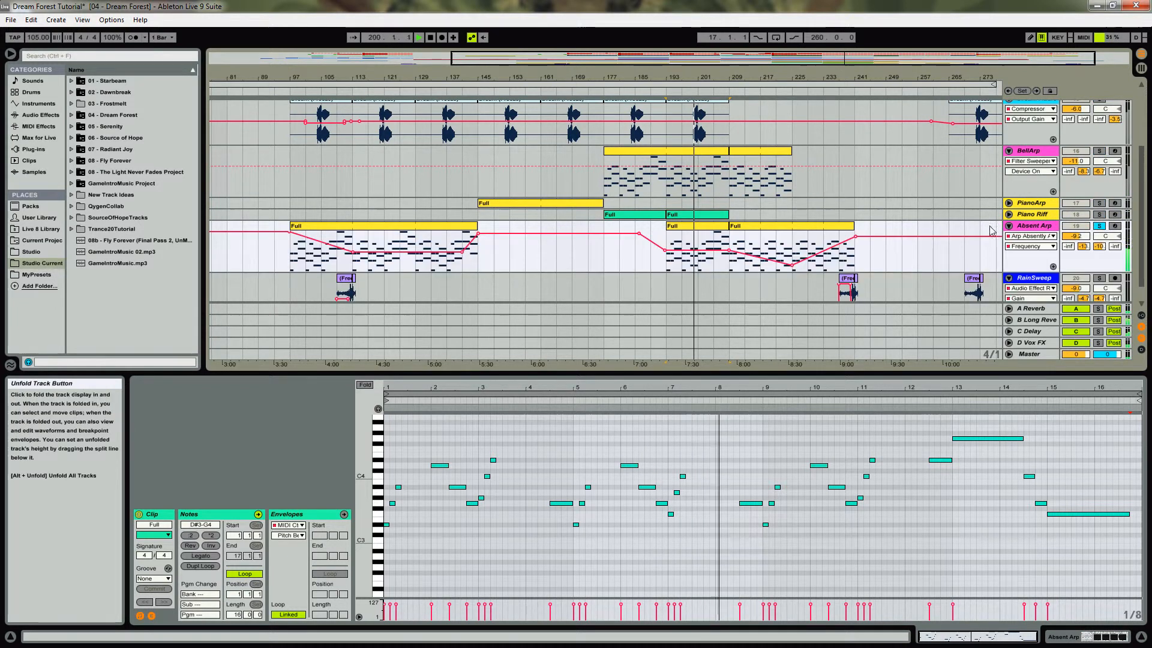
Examine the notes of the Absent Arp clip that starts at bar 193
click(693, 227)
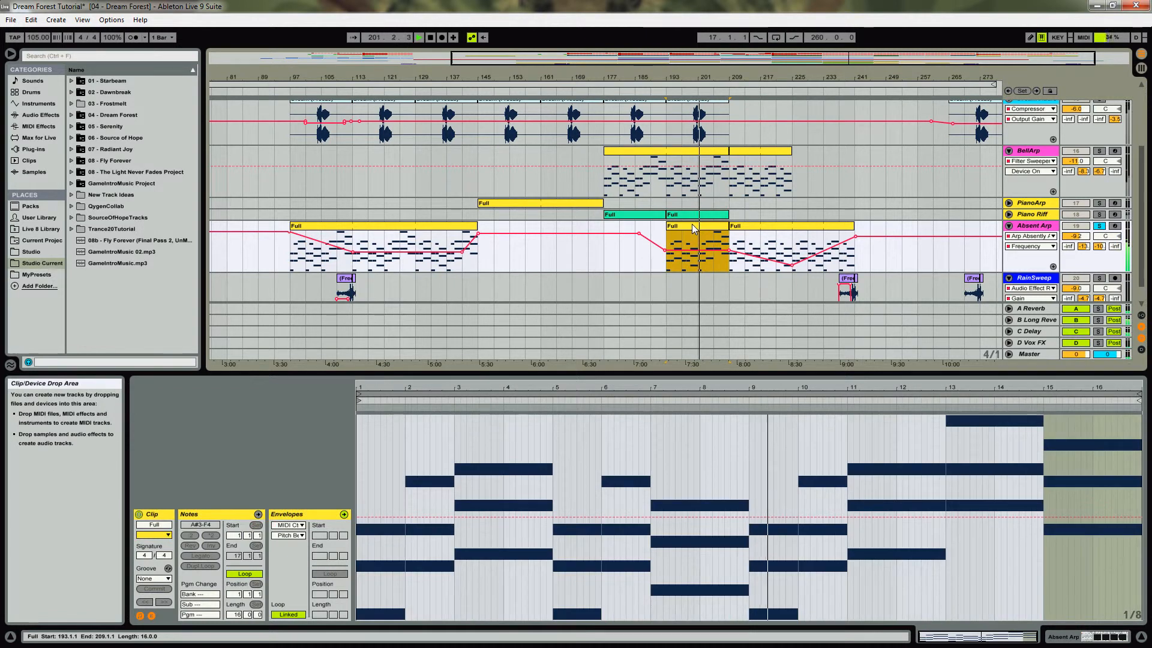
click(298, 470)
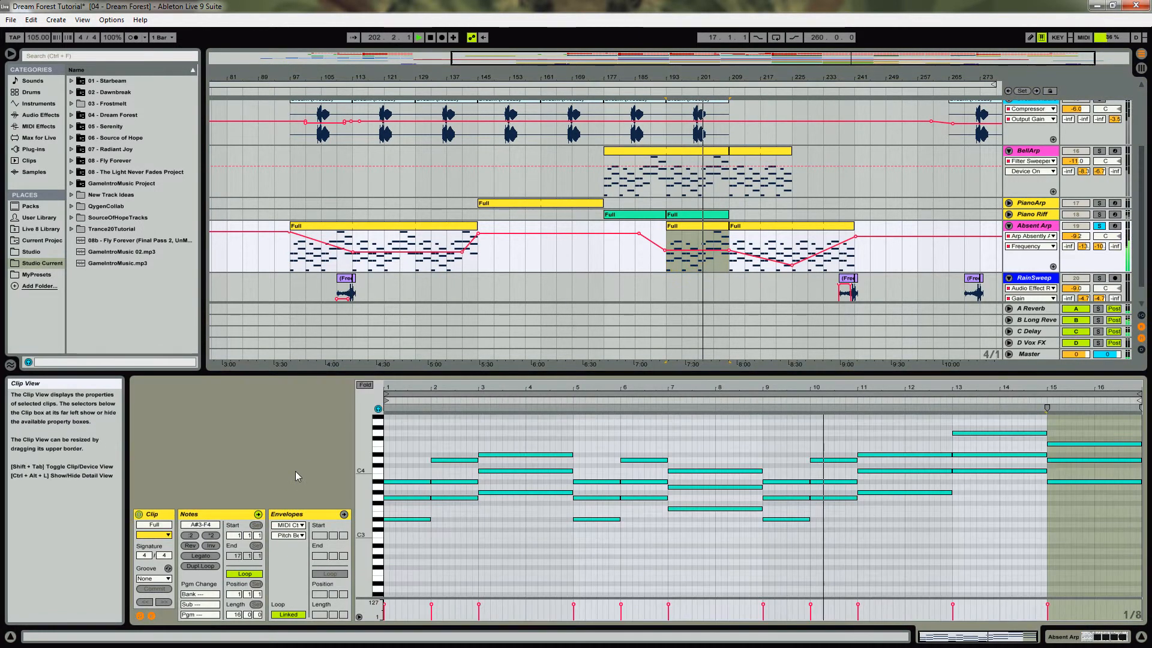
drag(364, 465, 369, 494)
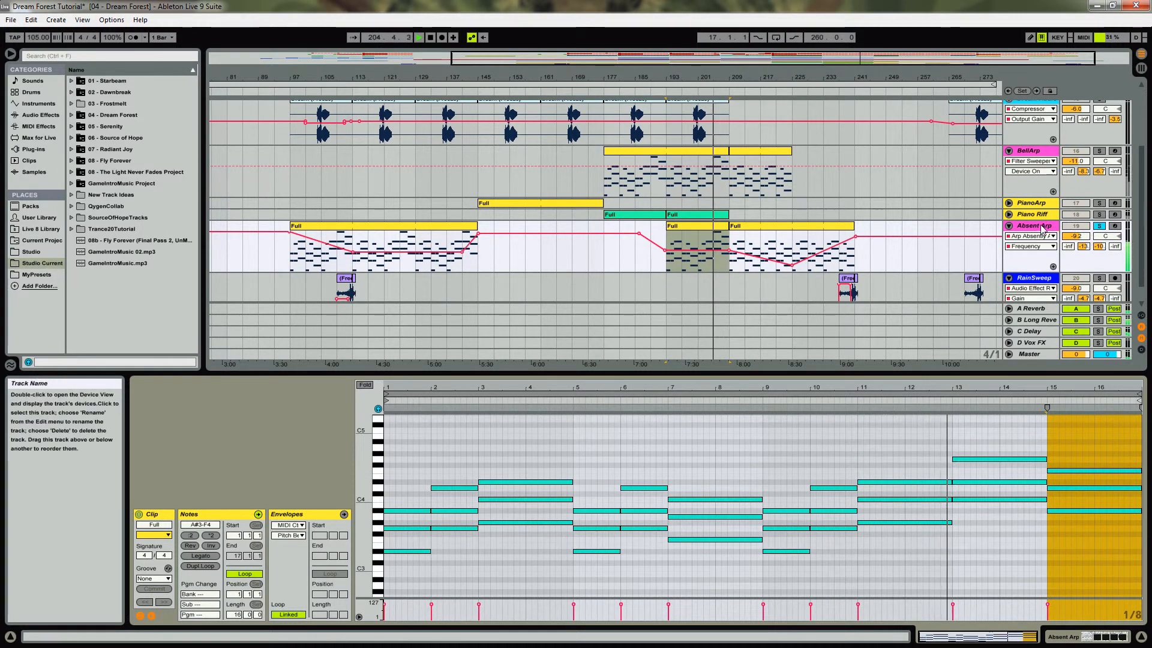
Show the Absent Arp track's device chain and inspect its Diva synth with the ARP Absently Bemused patch
click(695, 231)
key(shift+Tab)
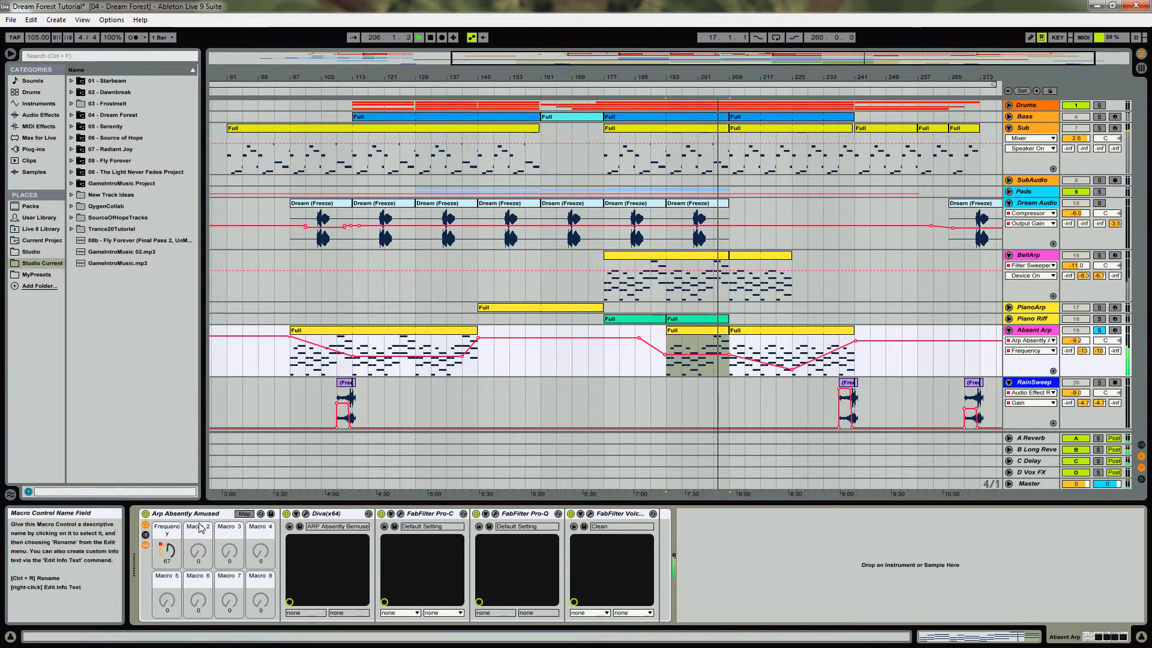
click(324, 514)
click(306, 514)
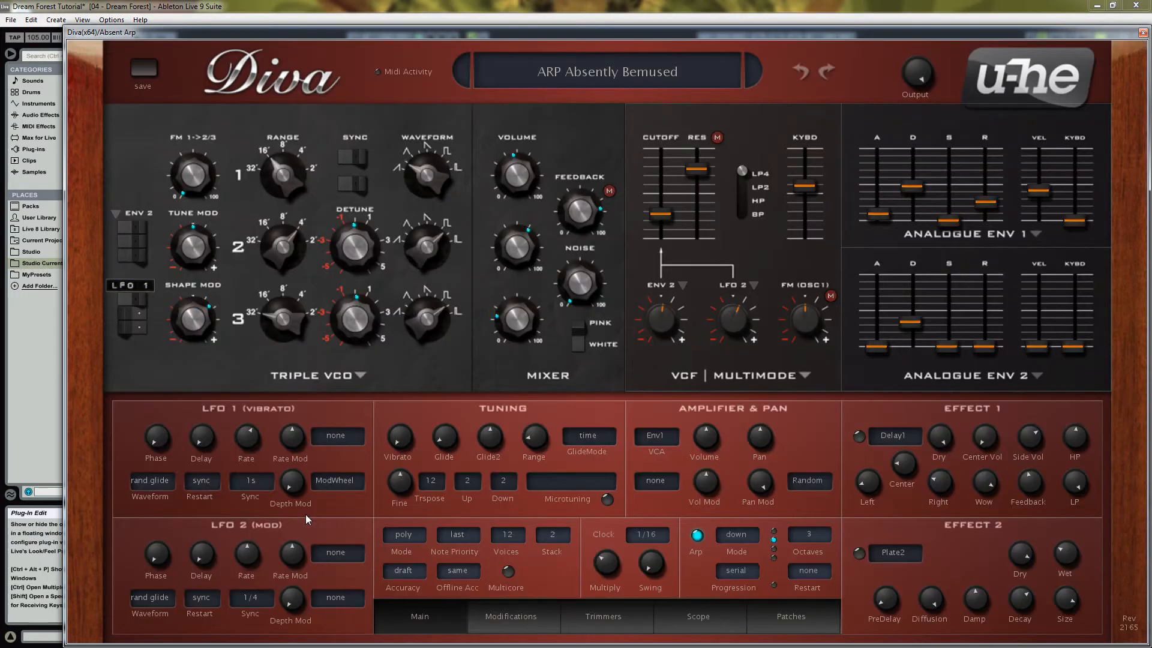
drag(645, 30, 612, 13)
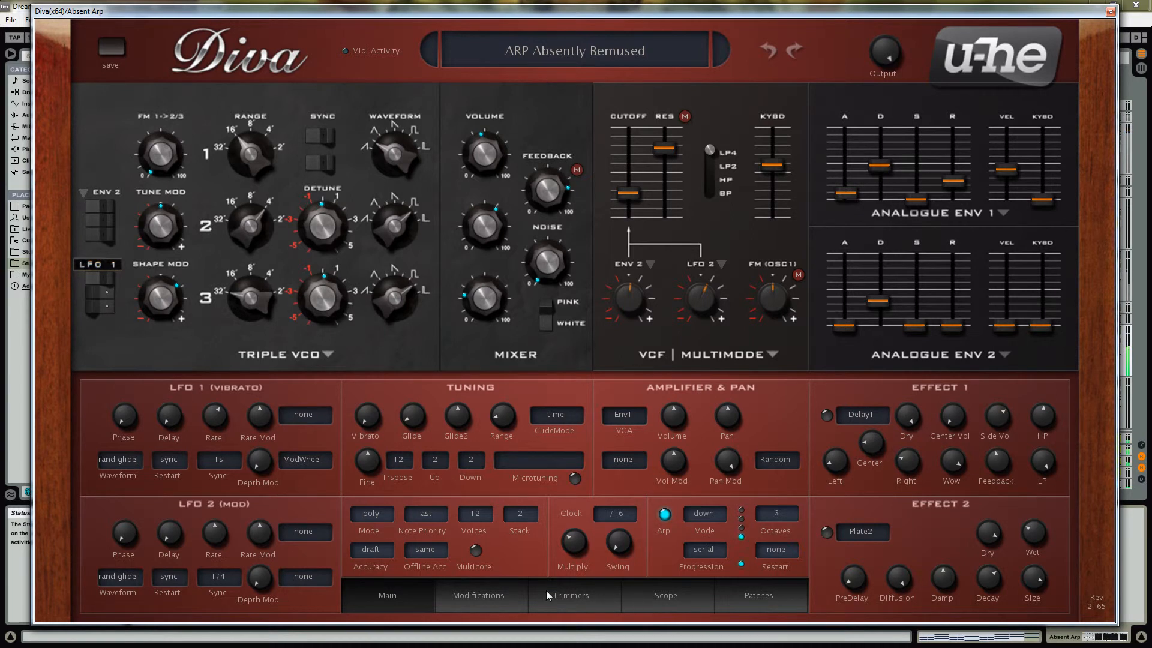
Look up the Luftrum 9 bank among Diva's third-party patches, return to the main synth page and close Diva
click(773, 599)
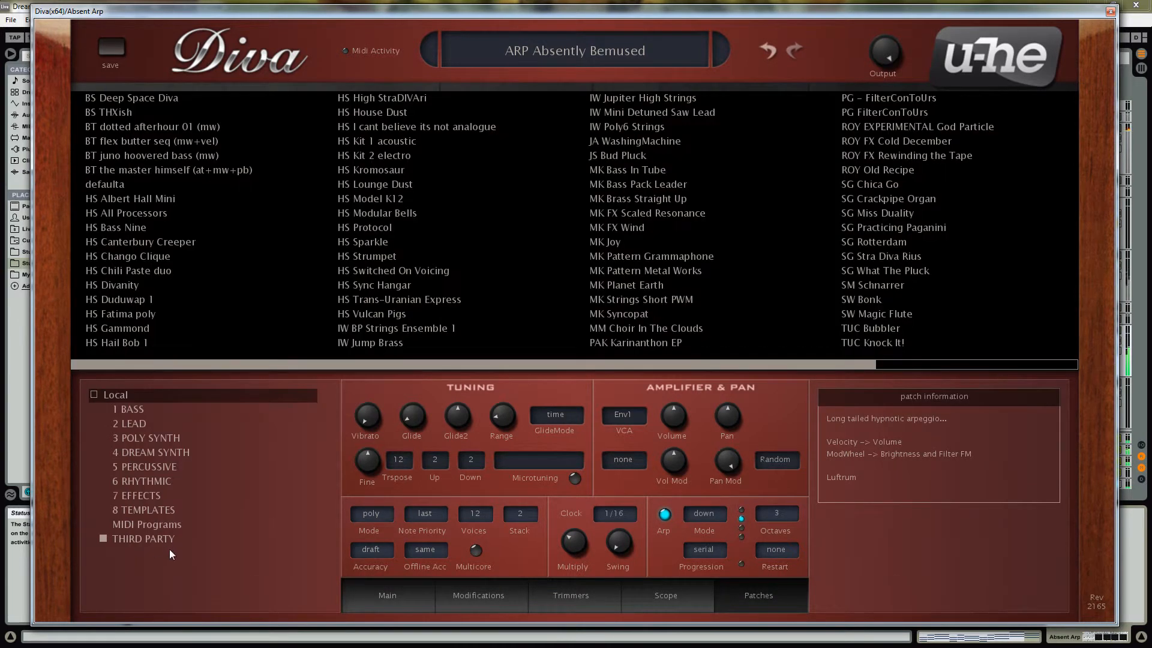
click(150, 539)
scroll(276, 481, down, 3)
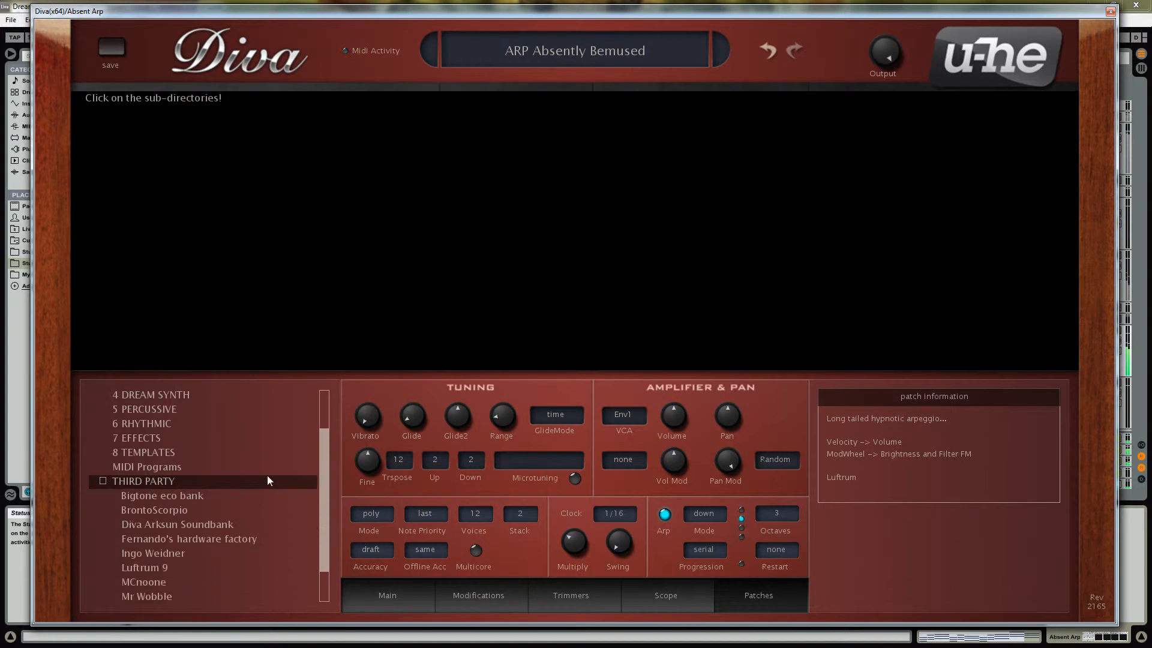
click(150, 526)
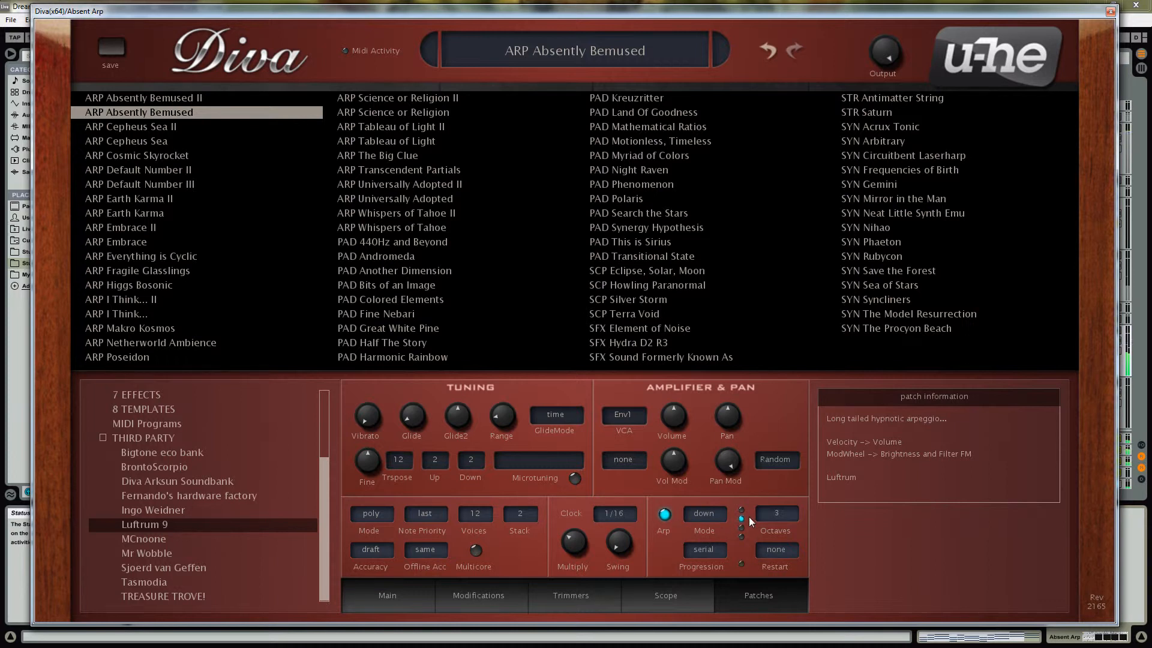
click(388, 600)
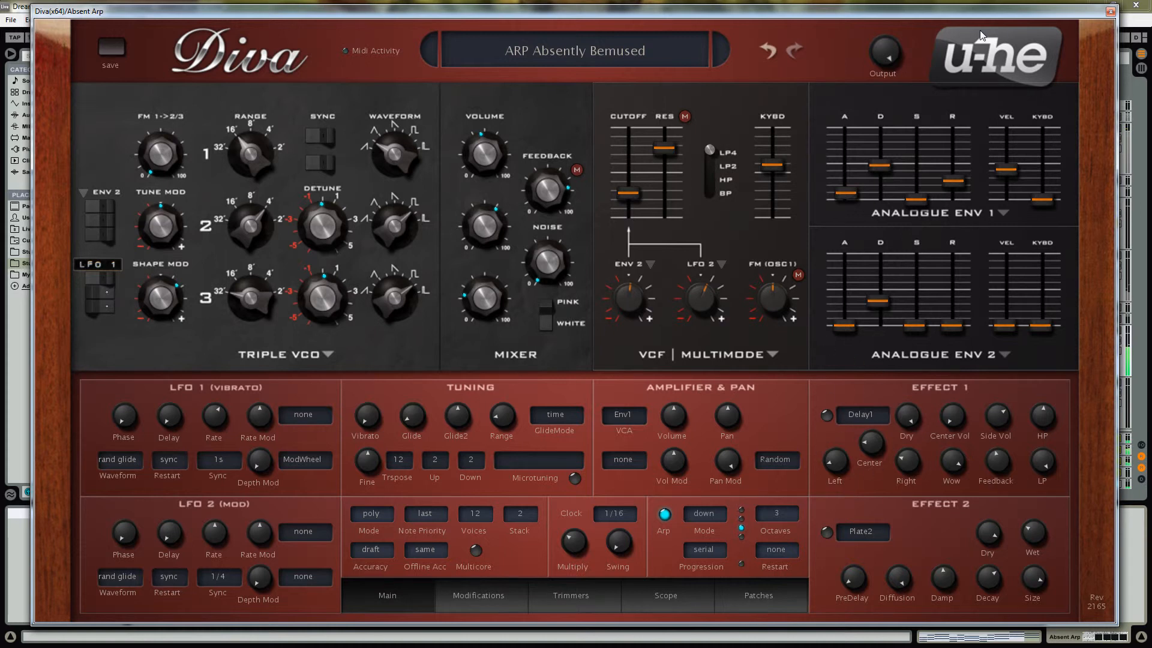
click(1110, 12)
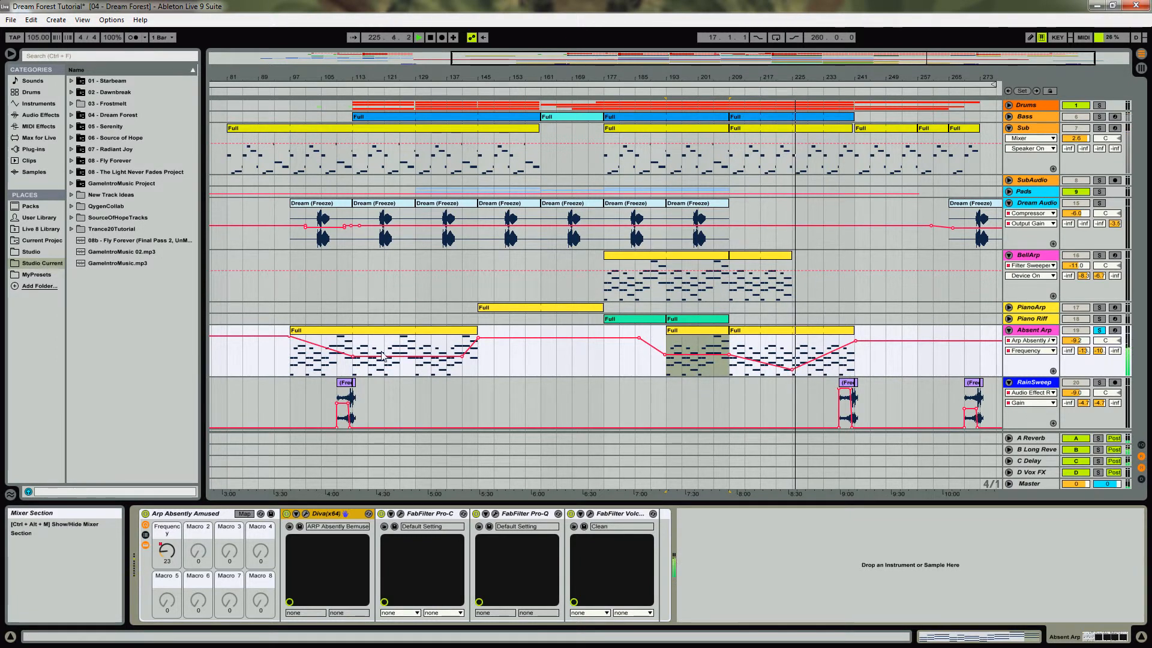
Play Absent Arp from bar 113, unsolo it to hear the full mix, and continue playback from bar 201
click(354, 350)
key(space)
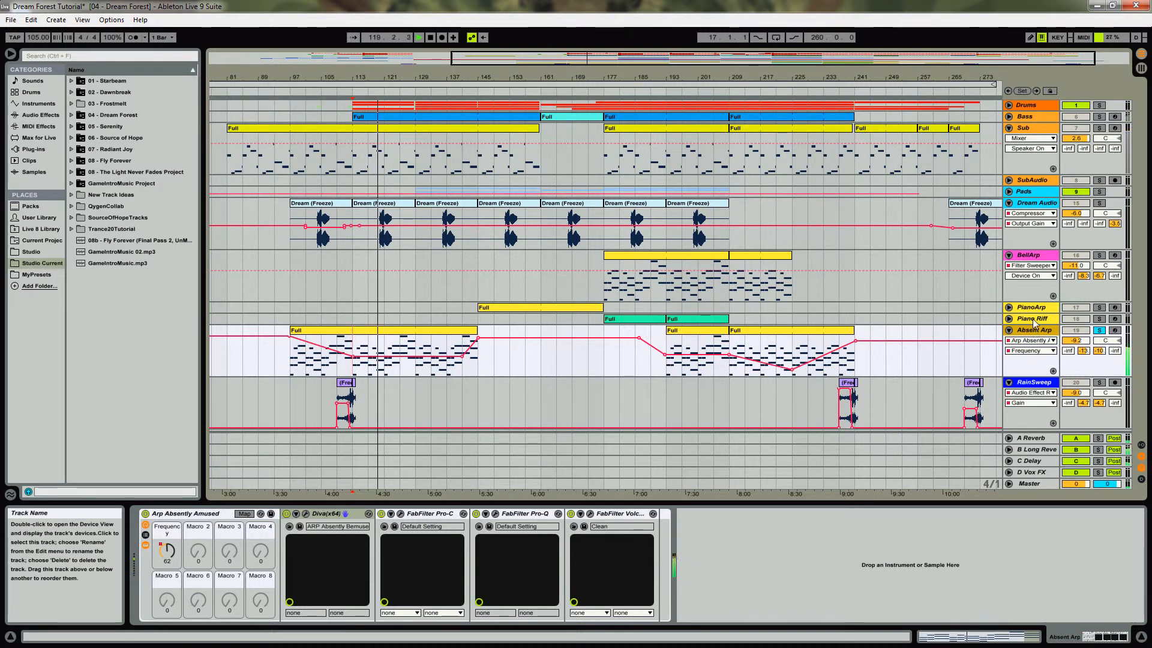
click(1099, 330)
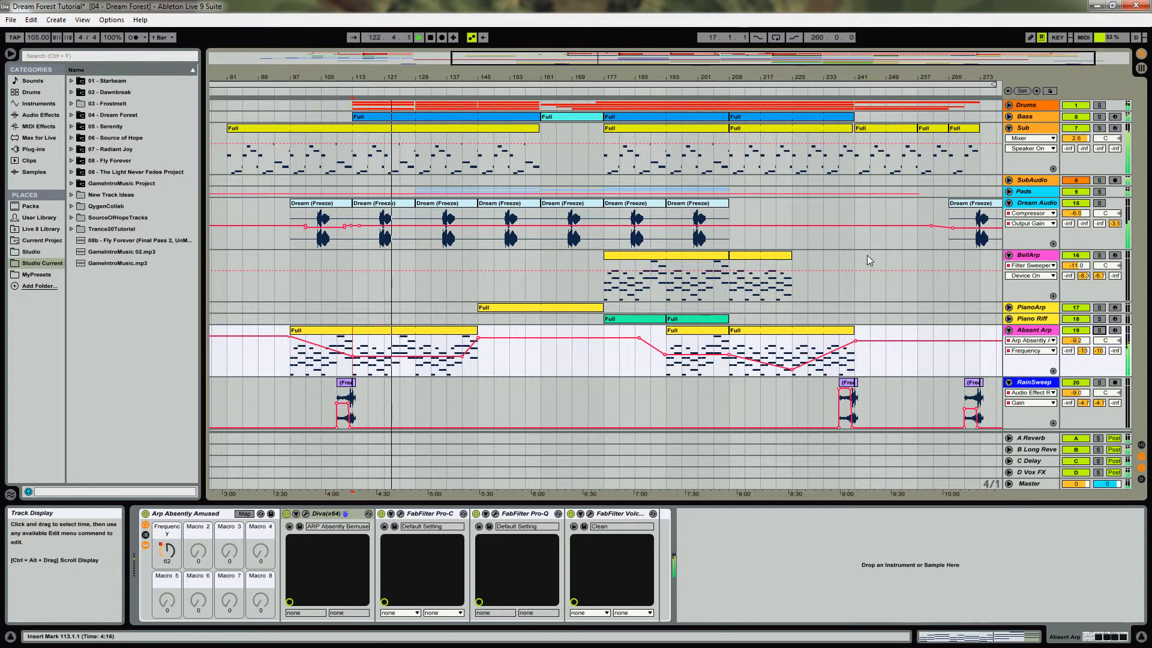
right_click(487, 398)
click(442, 399)
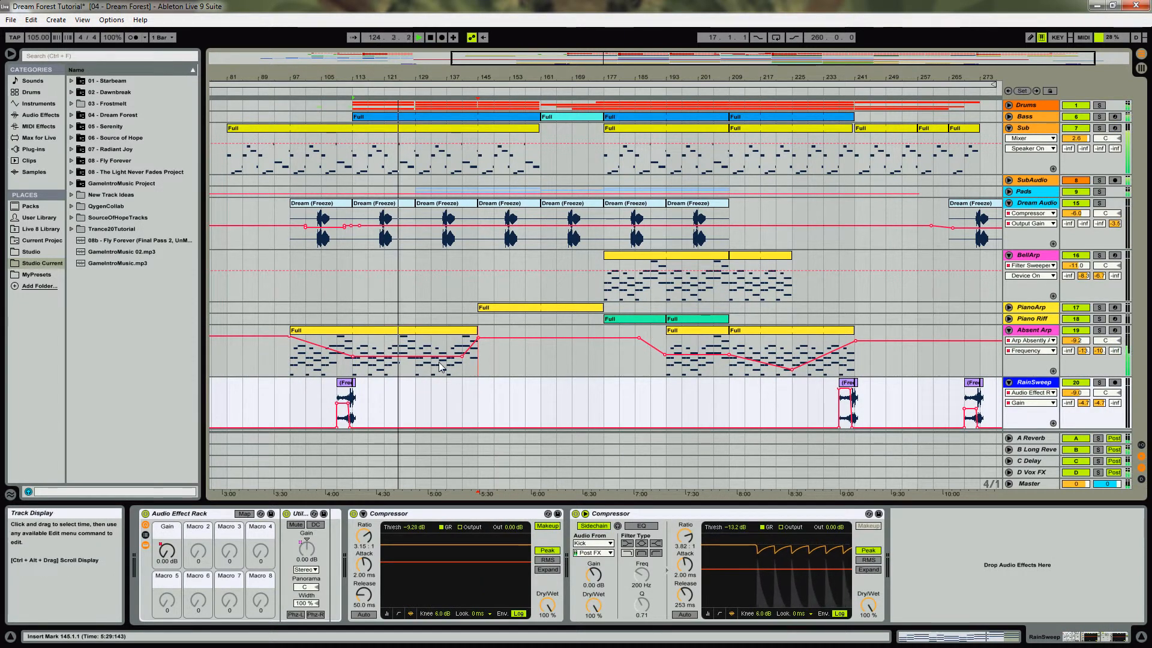
click(698, 369)
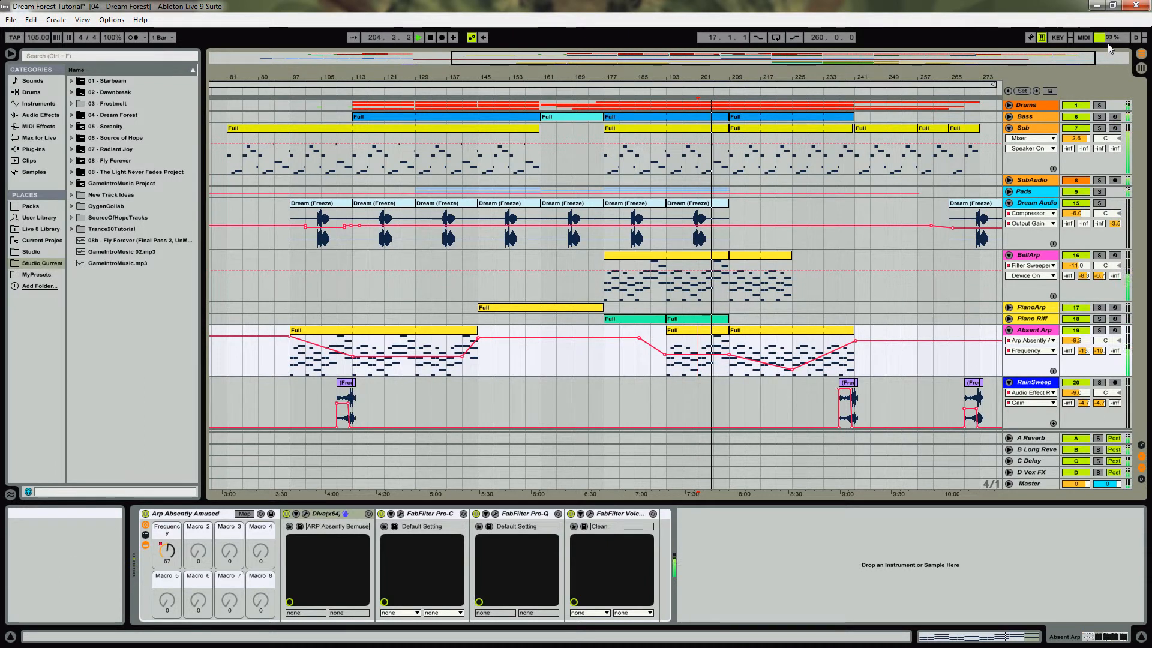
Solo the RainSweep track and play its clip at bars 109 to 113
click(1033, 382)
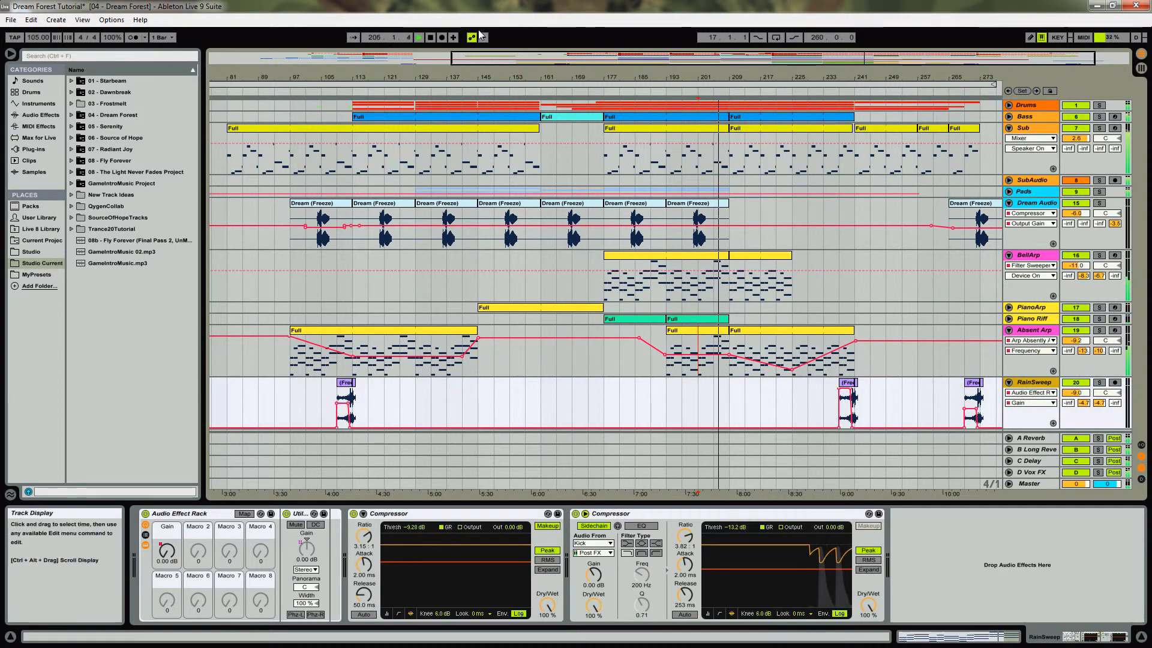
drag(372, 78, 365, 385)
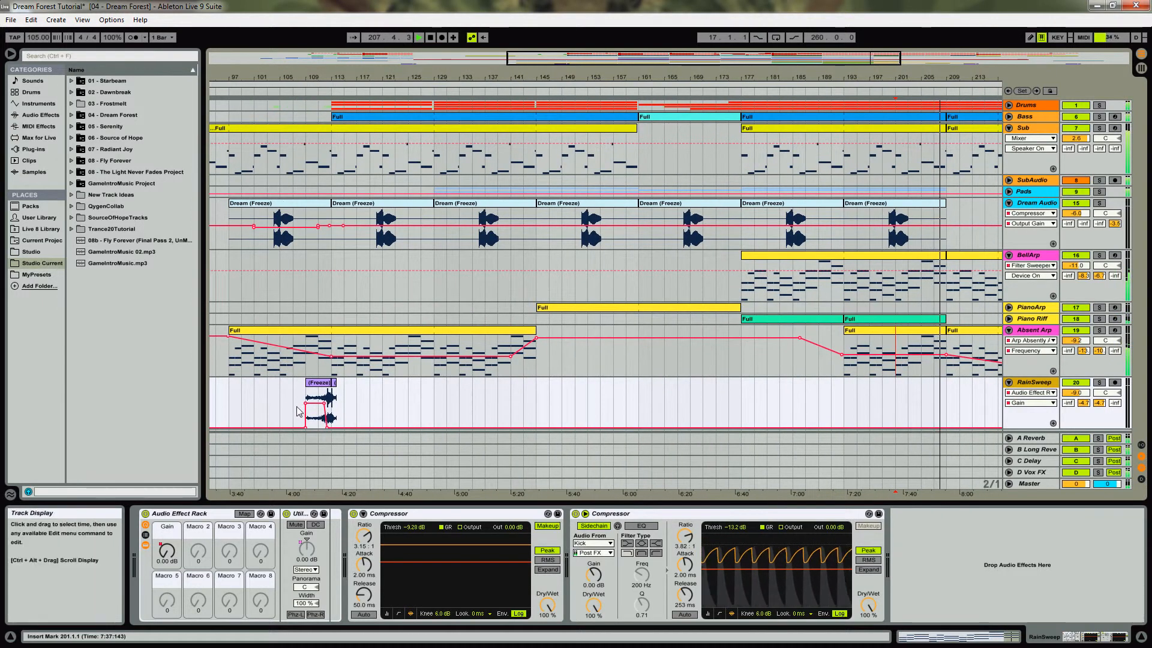
click(1033, 382)
click(1099, 383)
click(320, 386)
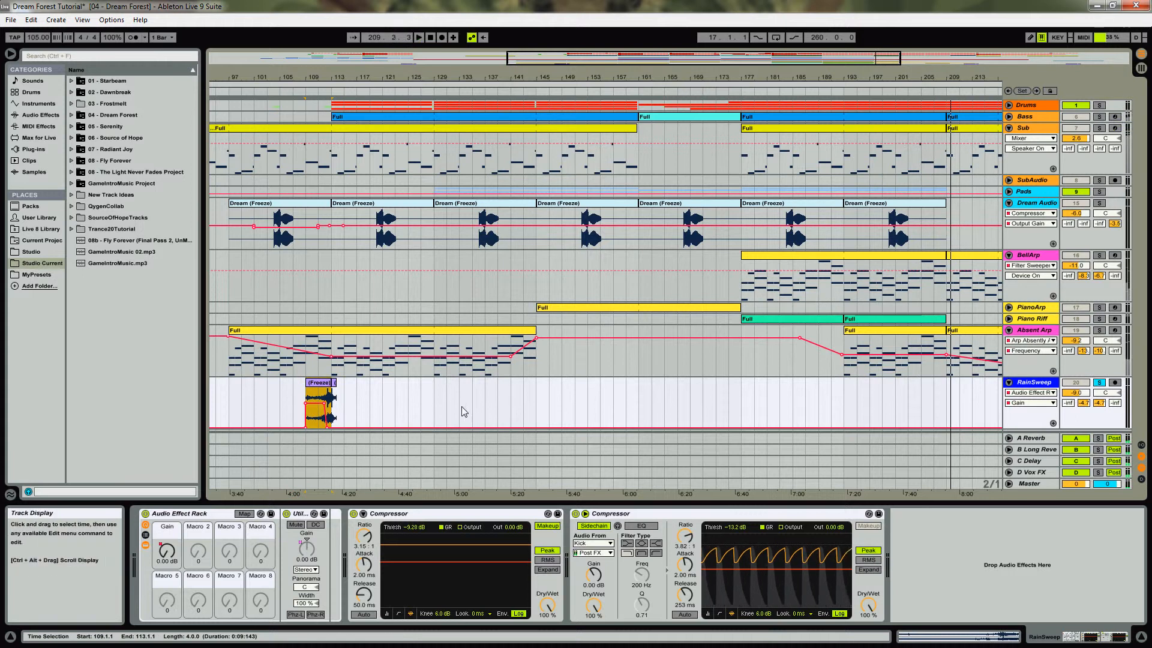
key(space)
key(space)
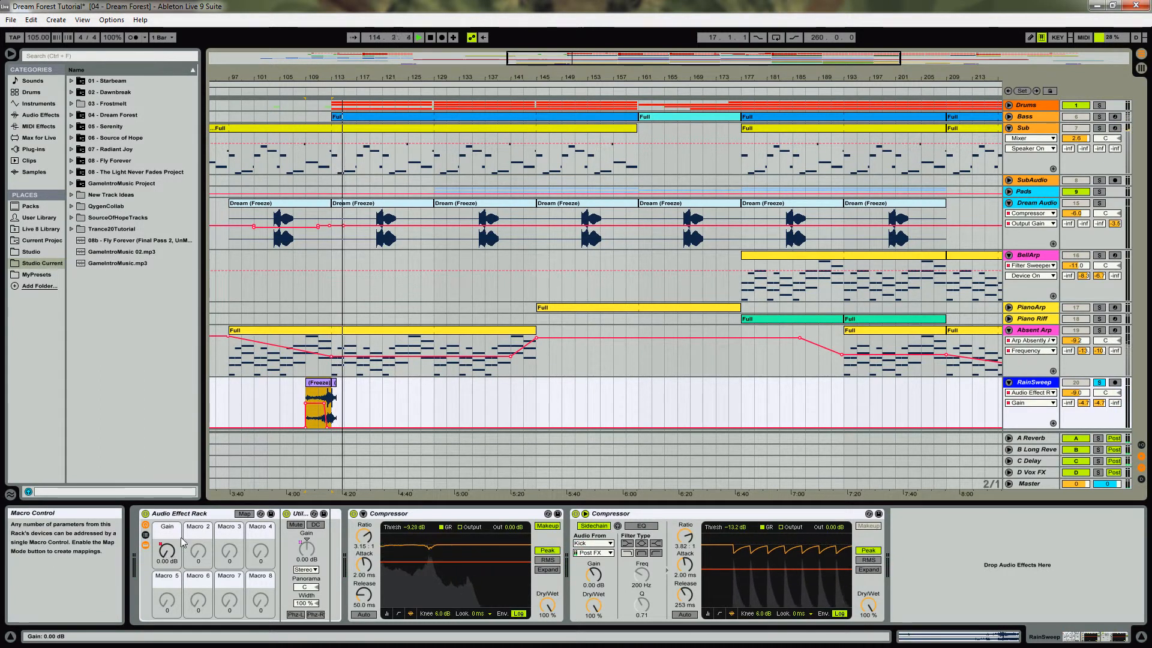
Play the soloed RainSweep clip that starts at bar 237
drag(476, 76, 582, 75)
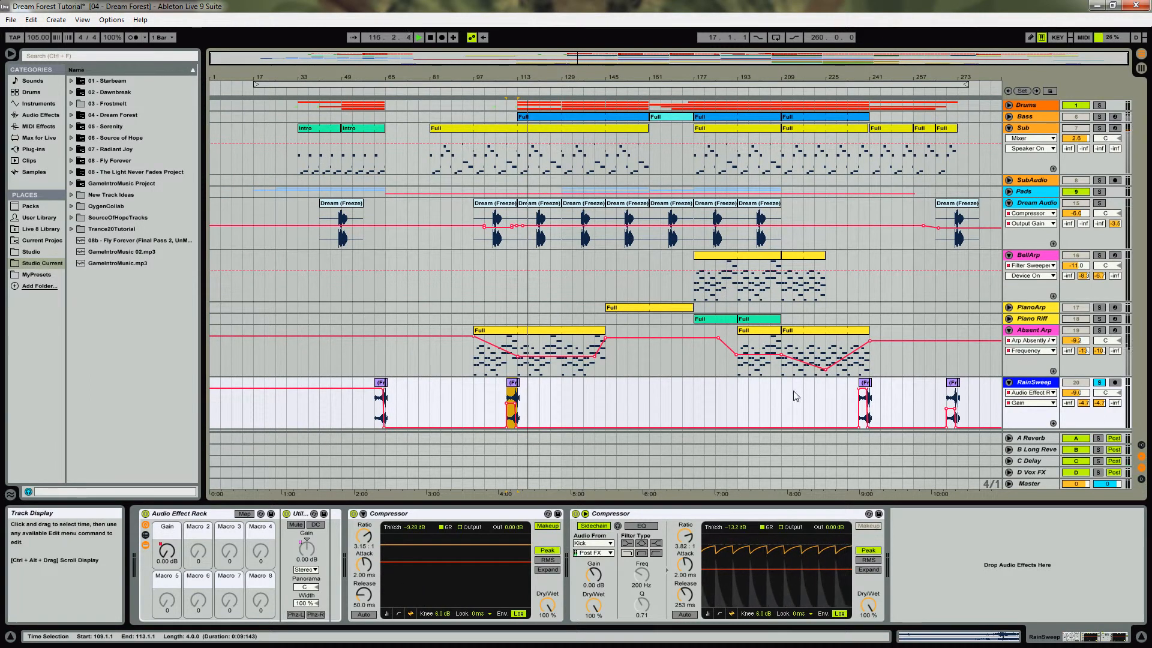
click(851, 408)
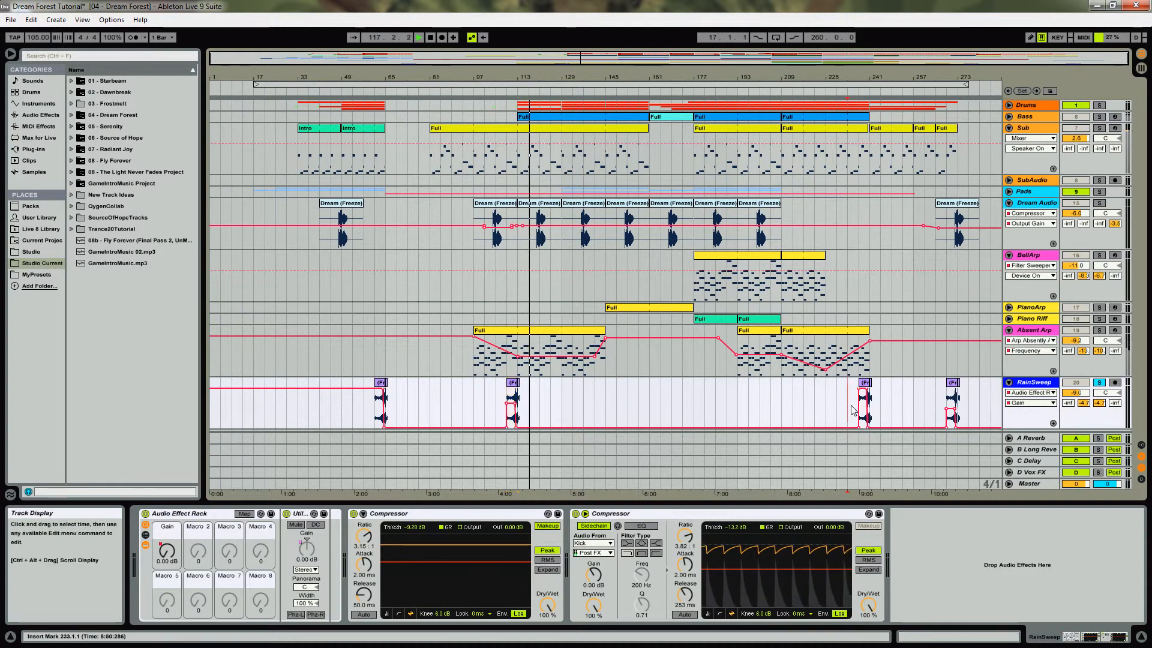
click(865, 384)
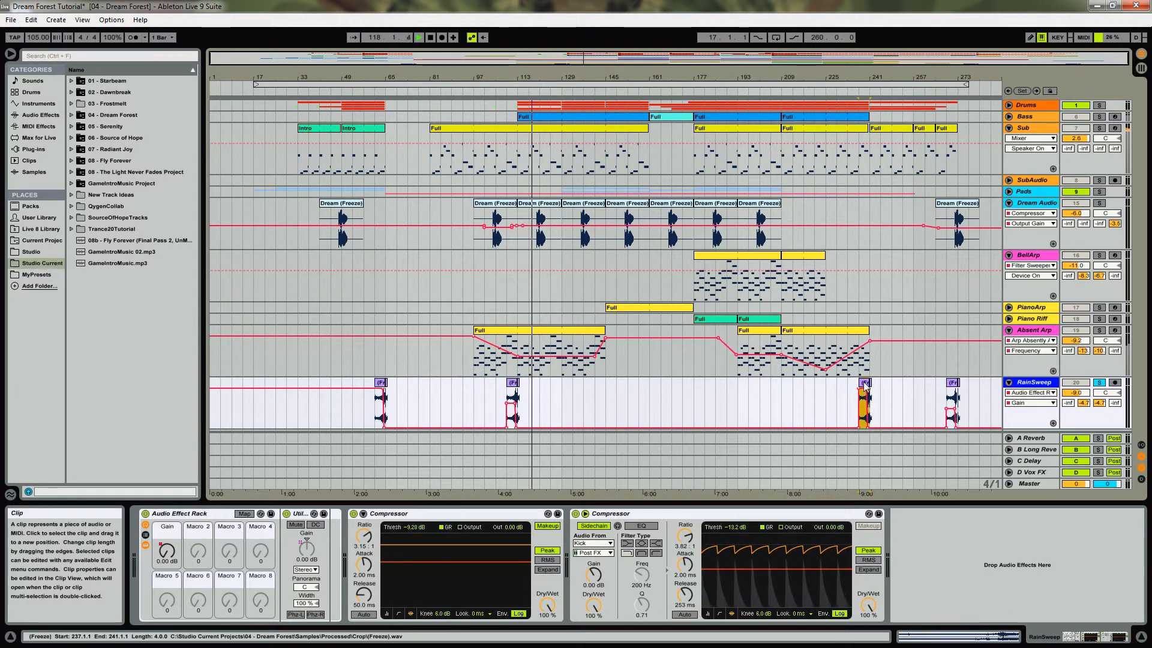
key(space)
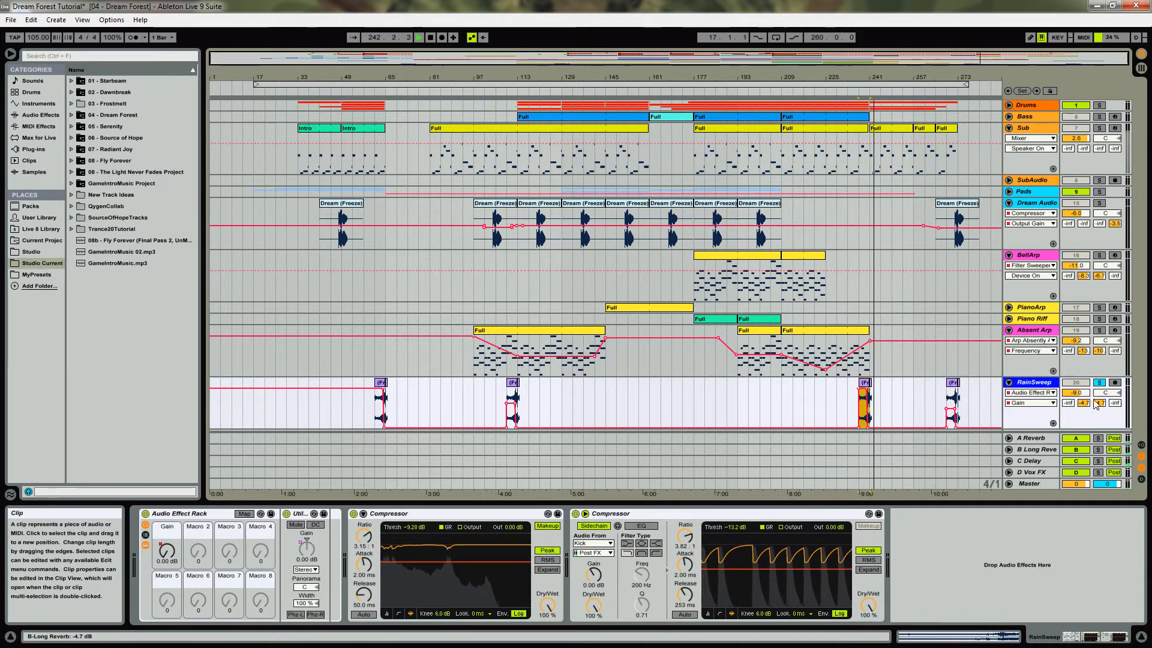
Unsolo RainSweep and play from bar 233 to hear the sweep in the full mix
click(851, 409)
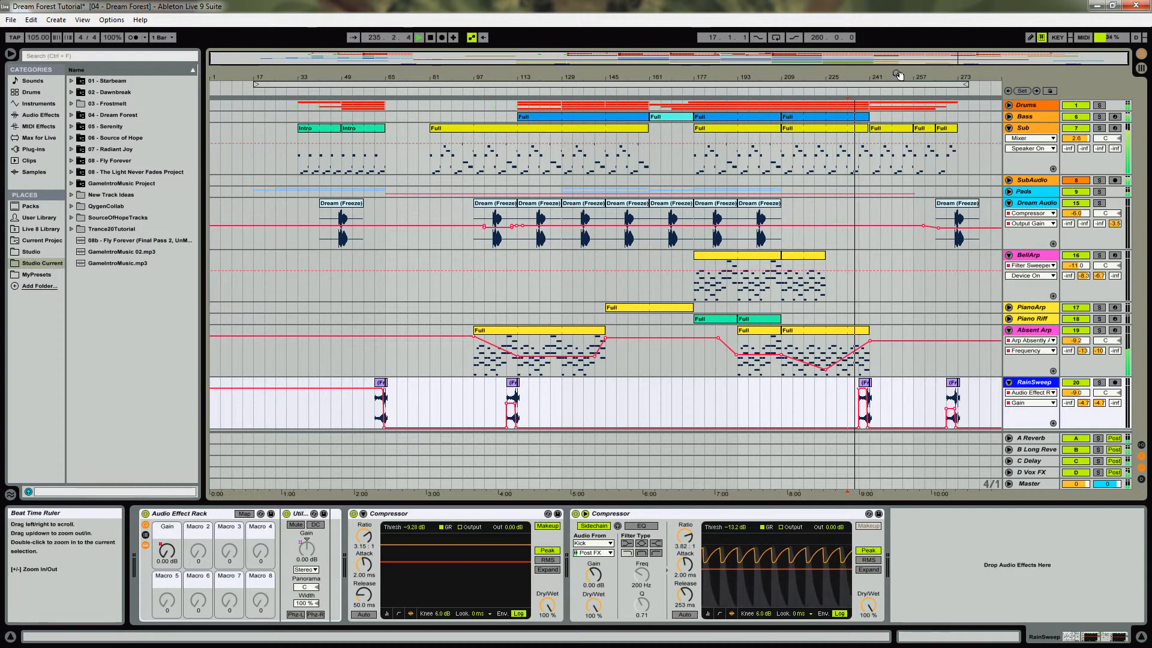
drag(898, 74, 755, 117)
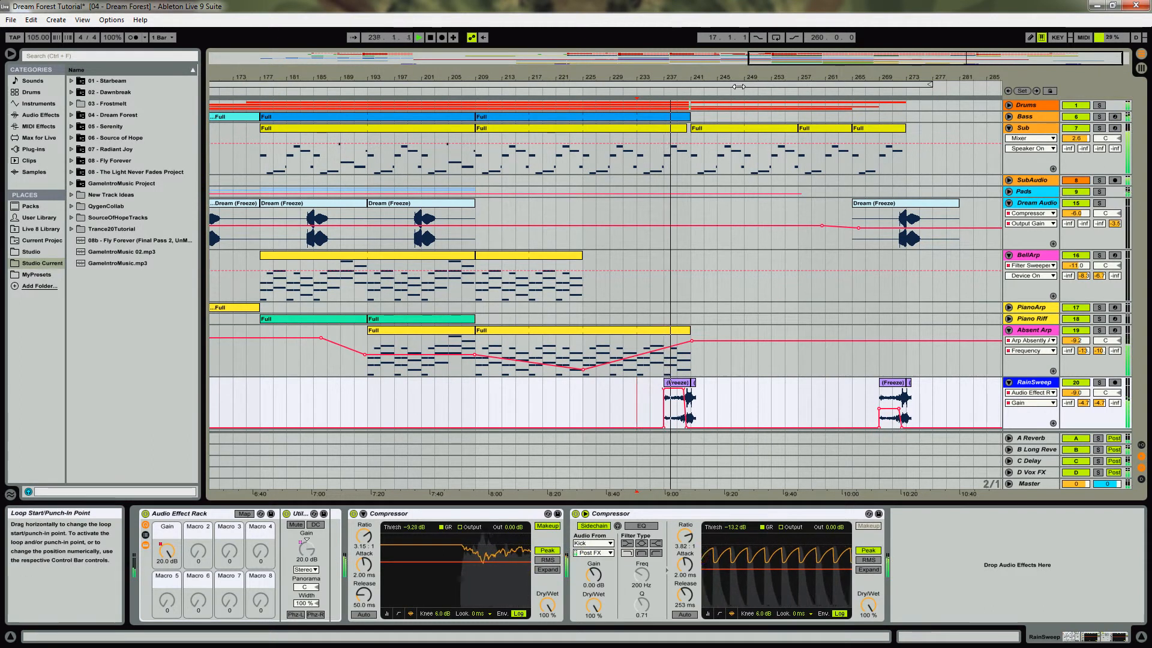
drag(721, 77, 722, 34)
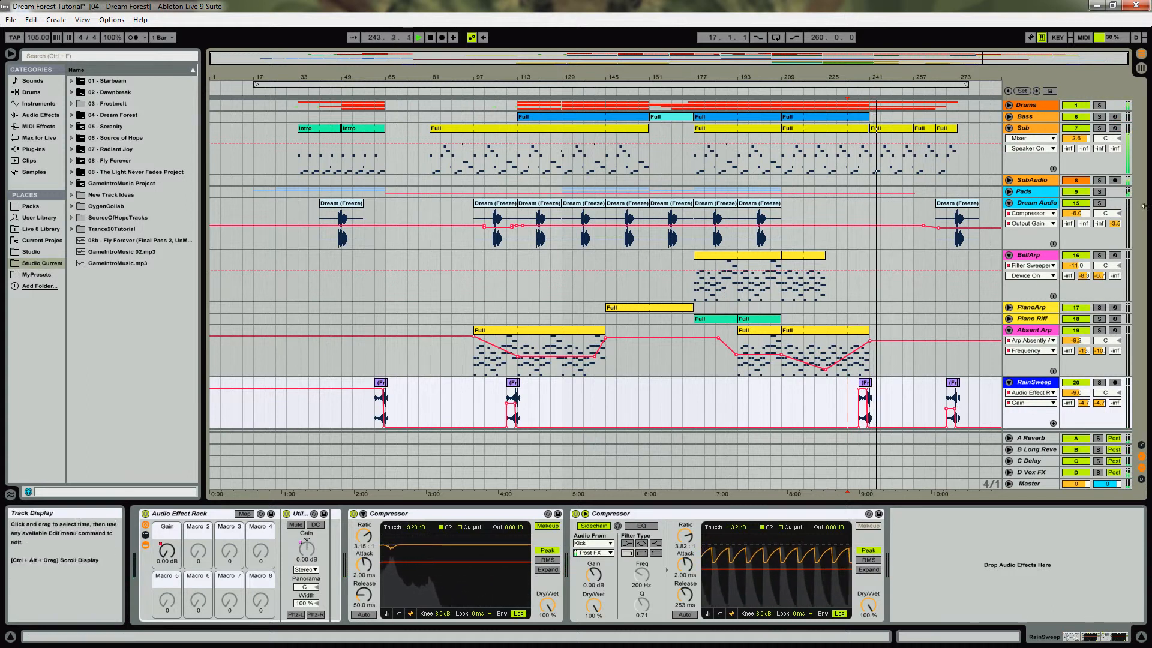
Unfold the Pads group and its VoP Pads track, and play the arrangement from bar 17
click(1010, 191)
key(space)
click(253, 299)
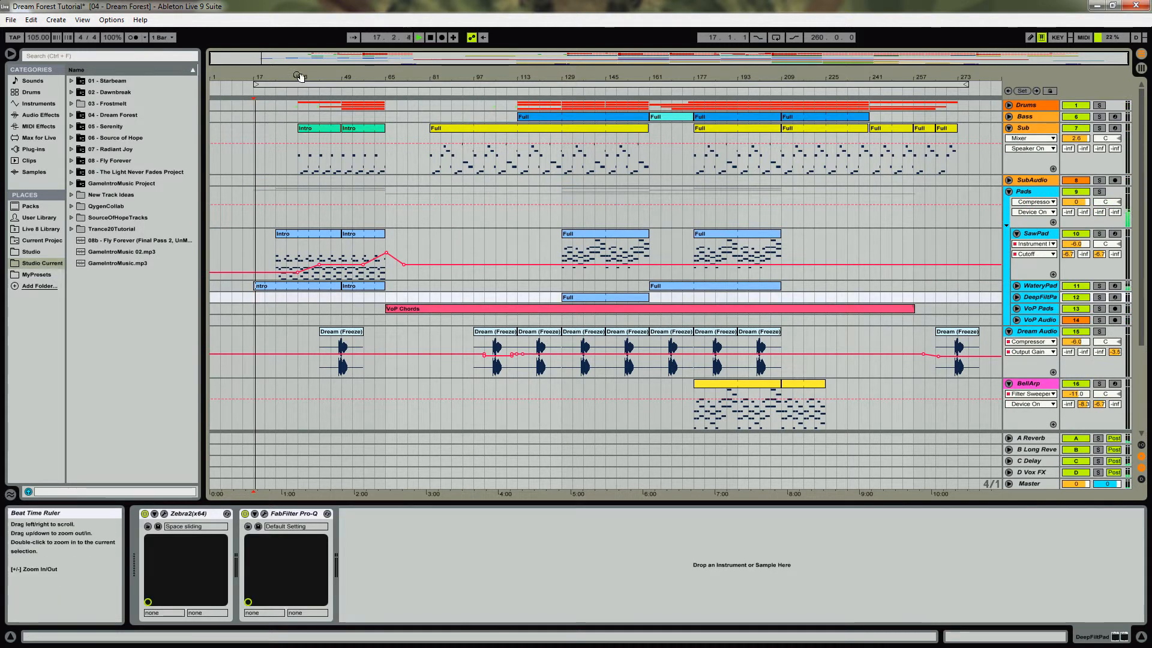
drag(342, 75, 327, 77)
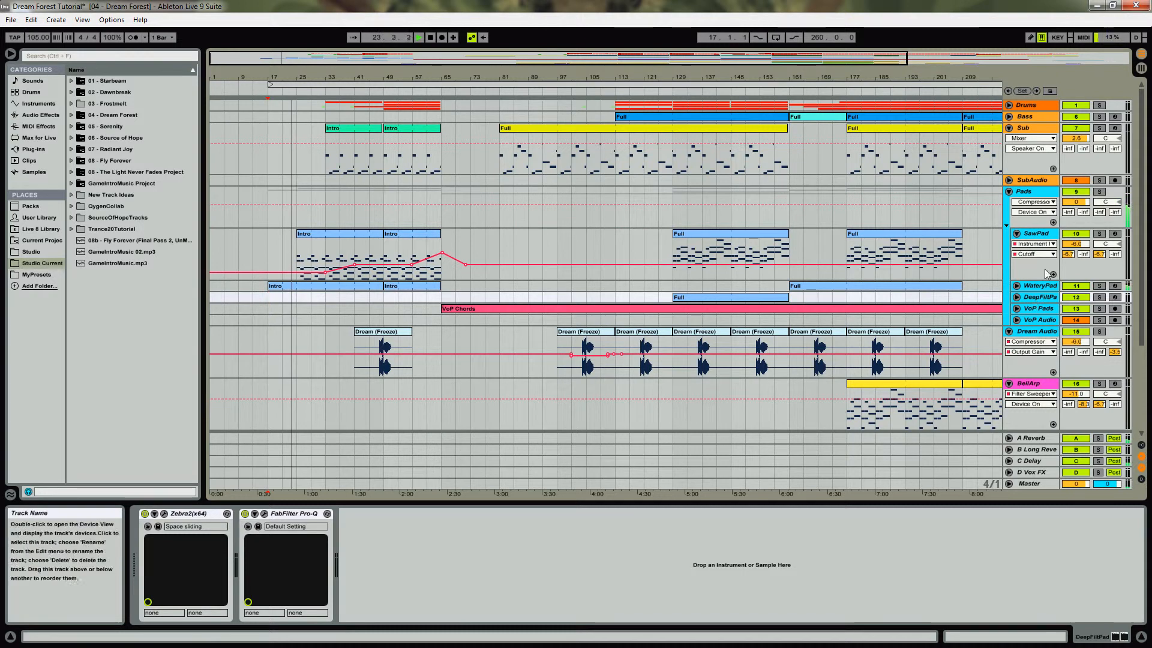
click(1019, 311)
click(1017, 309)
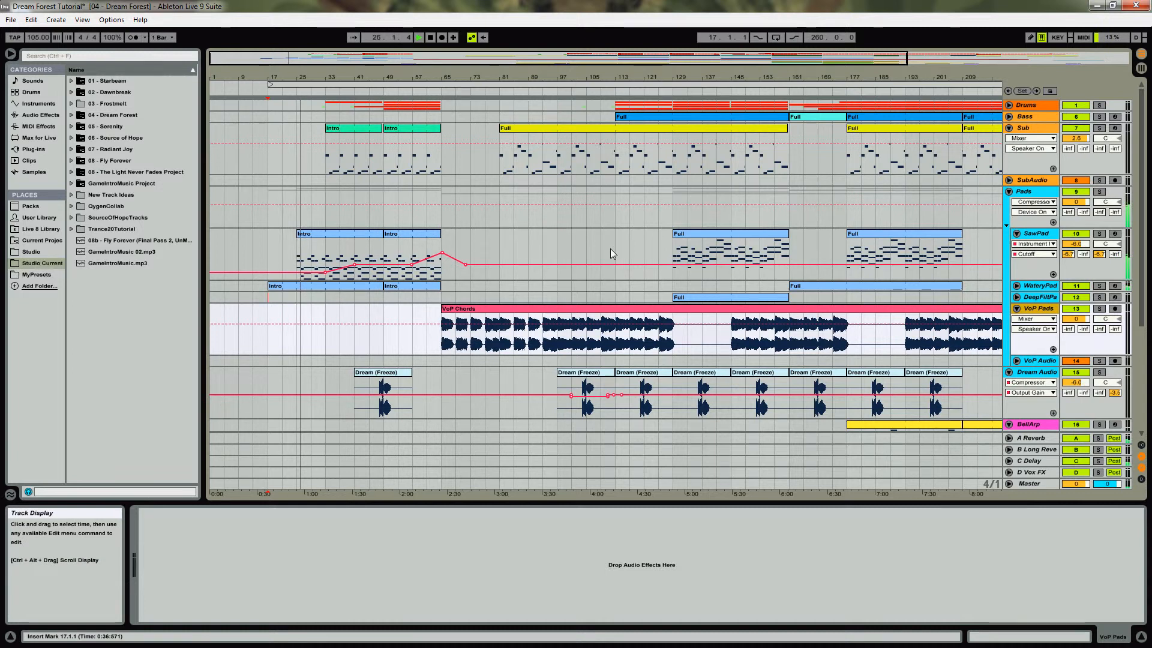
Inspect WateryPad's Zebra2 synthesis settings and the EMU Glasspad patch in its patch browser, and close the plug-in
click(1034, 288)
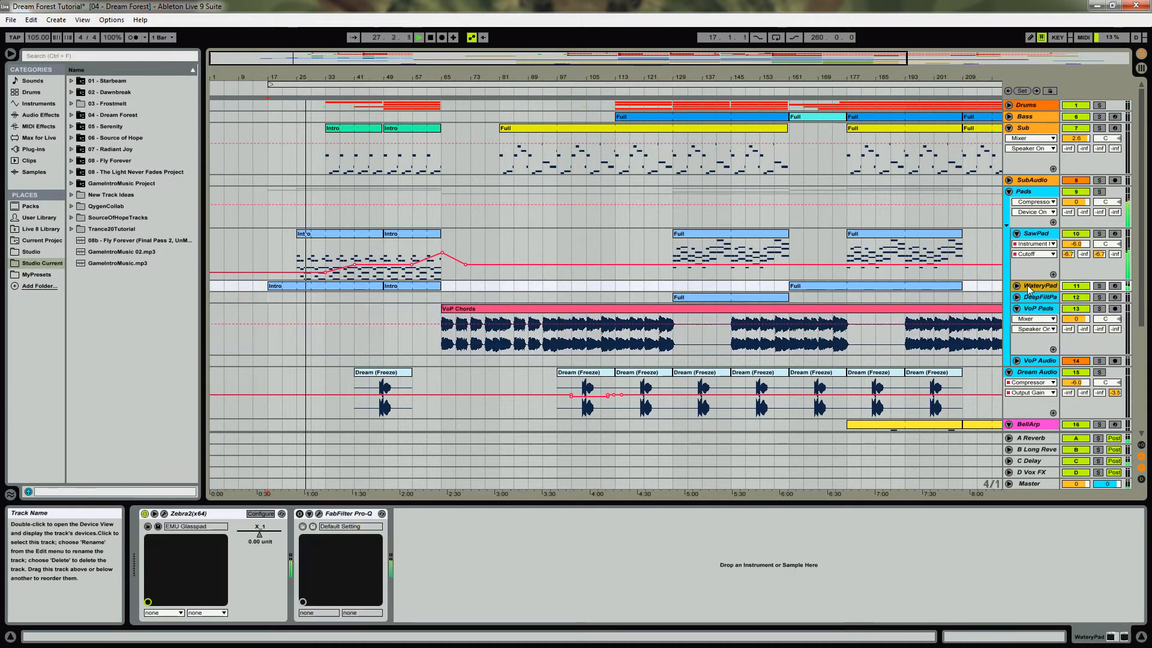
click(164, 514)
click(398, 63)
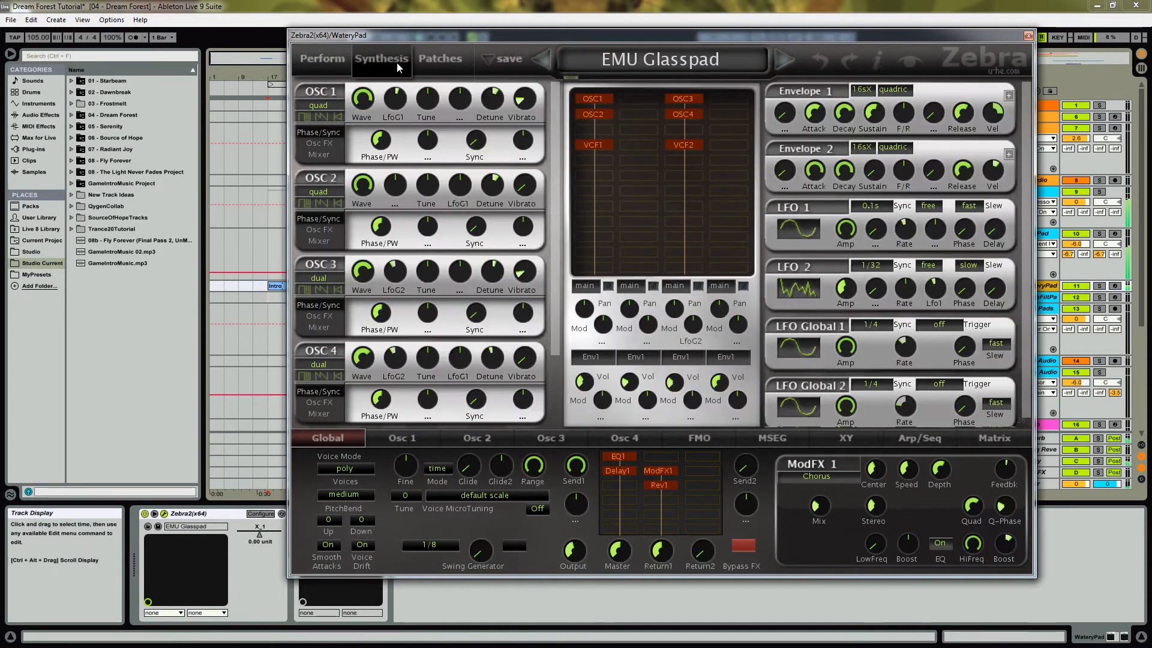
click(433, 59)
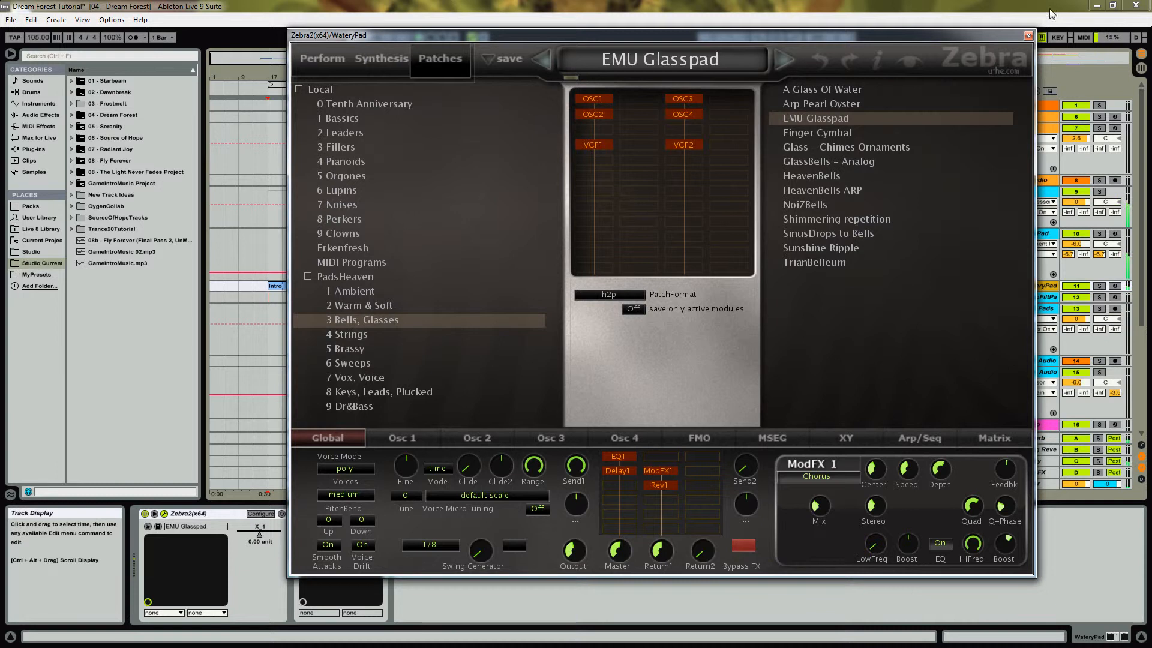
click(1027, 37)
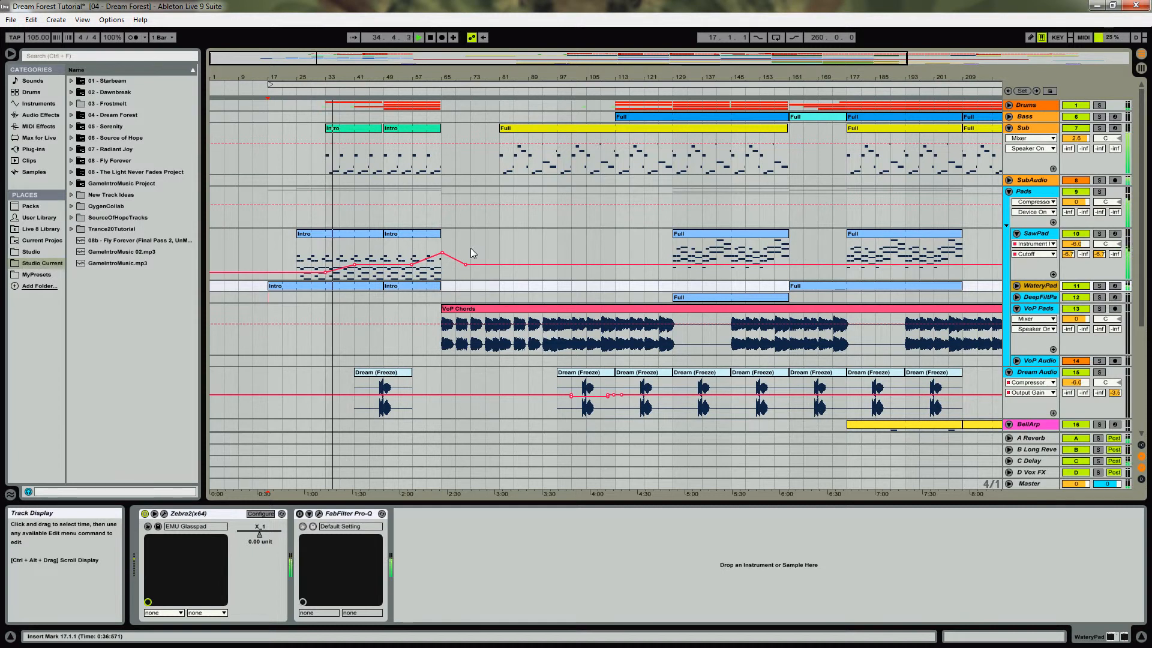
Follow the intro's sub, SawPad and WateryPad clips while the arrangement plays
drag(337, 75, 337, 91)
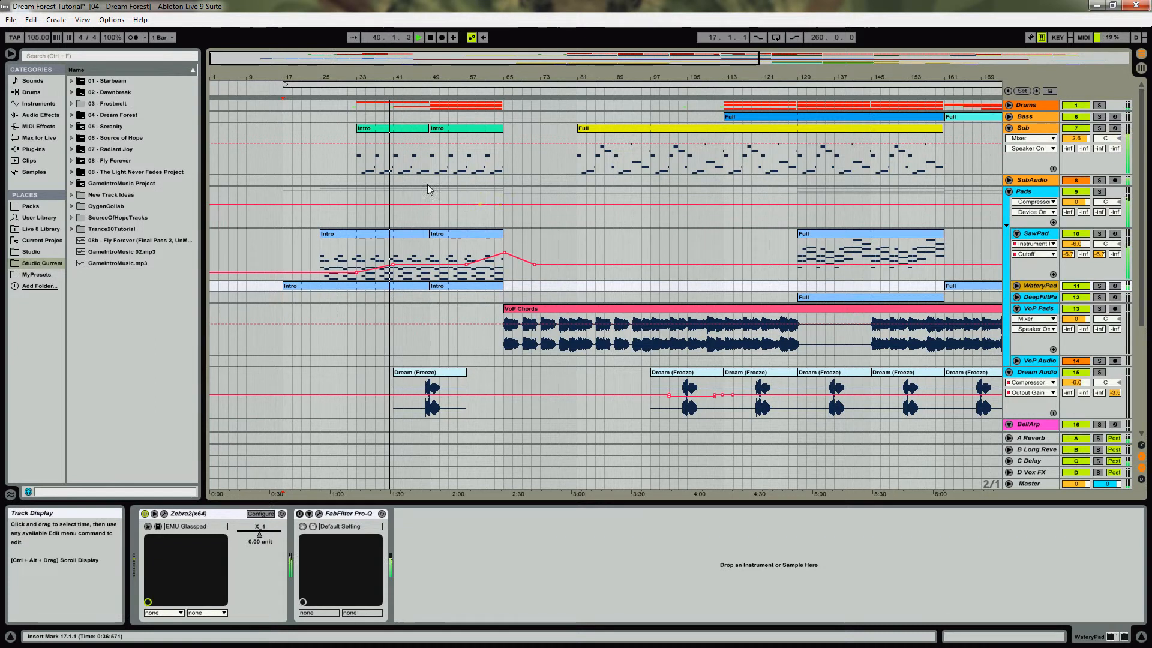
drag(411, 82, 492, 73)
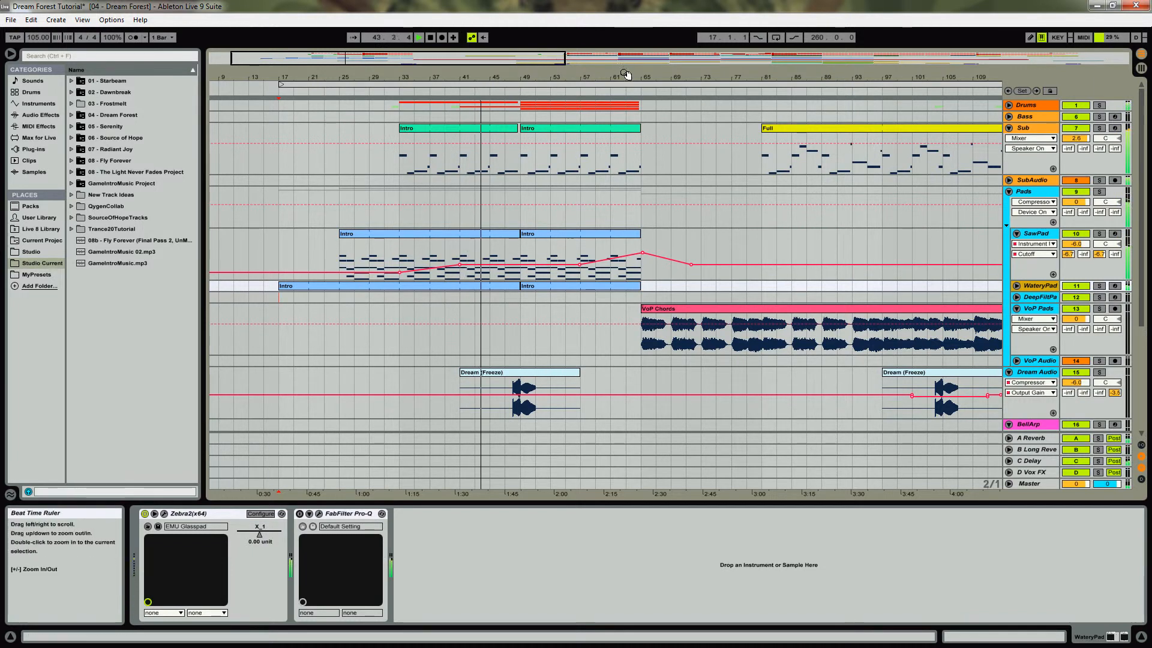
drag(666, 77, 666, 84)
drag(563, 77, 585, 76)
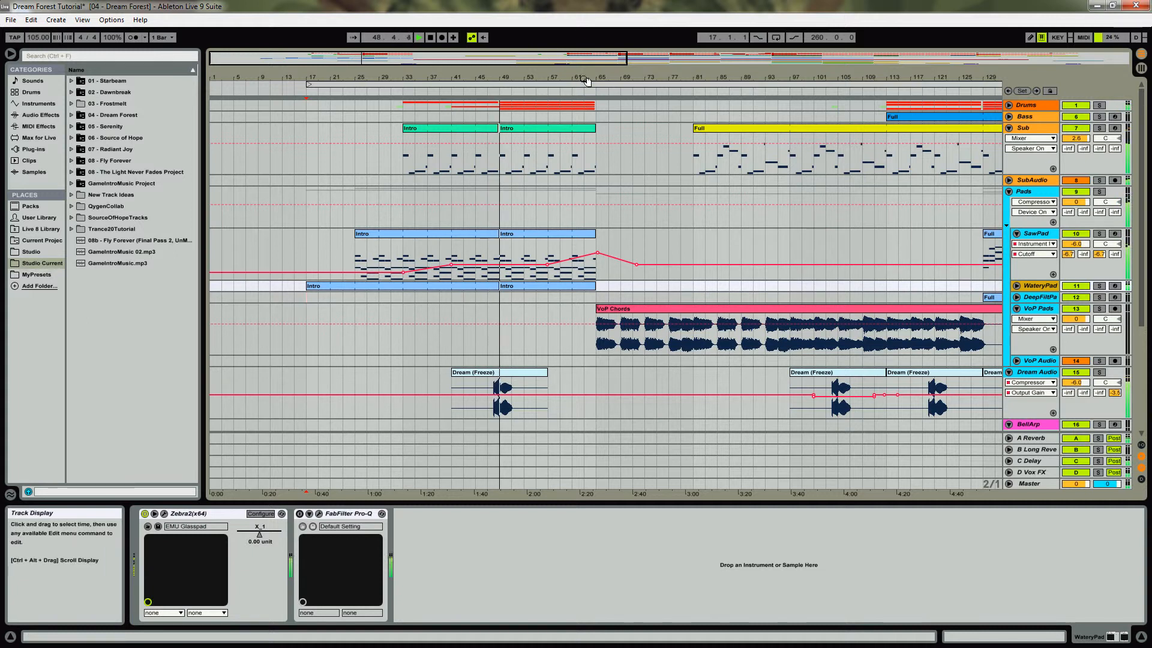
mouse_move(577, 77)
mouse_down()
mouse_move(460, 71)
mouse_move(494, 67)
mouse_move(463, 55)
mouse_move(411, 75)
mouse_up()
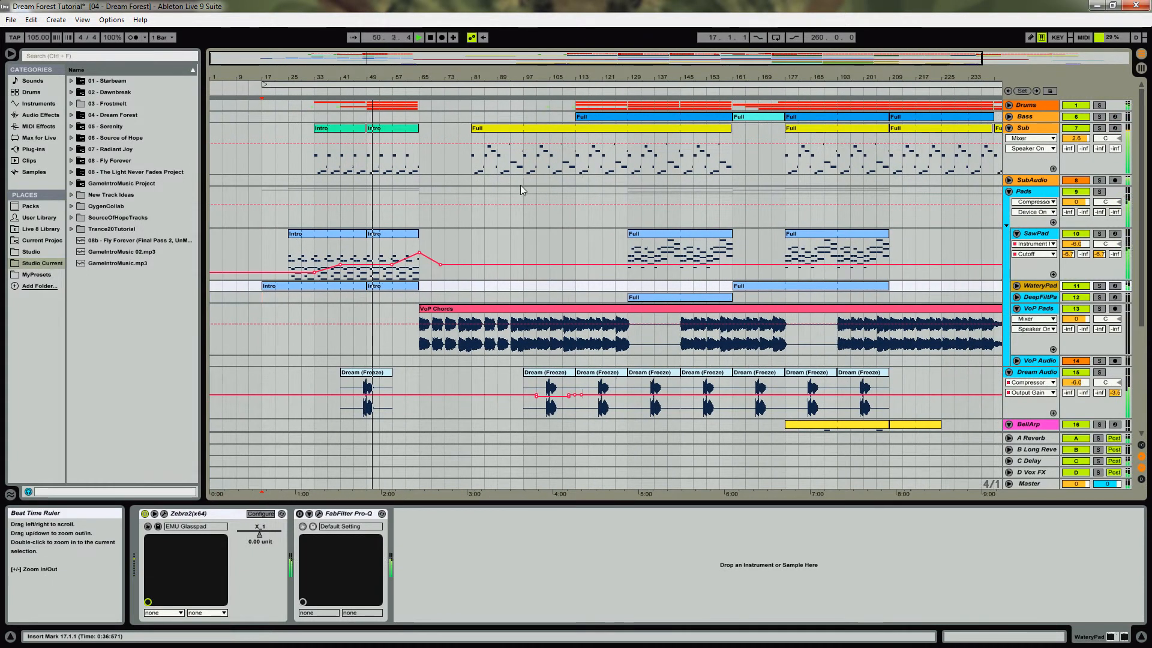
Stop playback, restart it from bar 177, and examine the sub, pad, bell and piano parts in that section
key(space)
drag(577, 76, 577, 57)
click(694, 157)
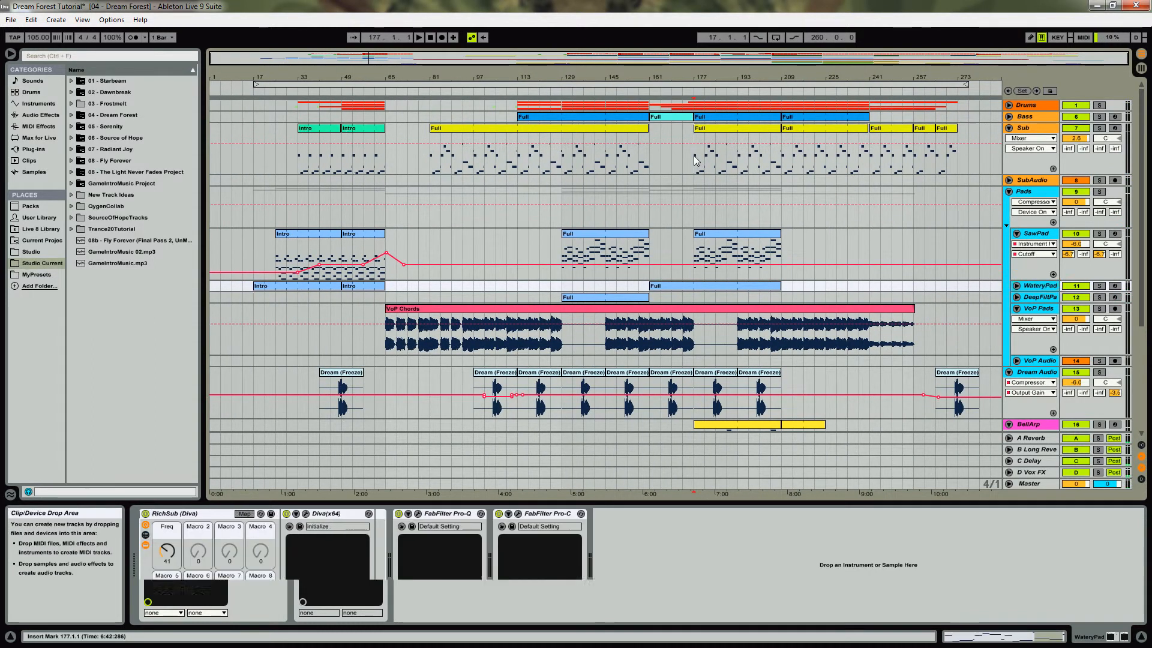
key(space)
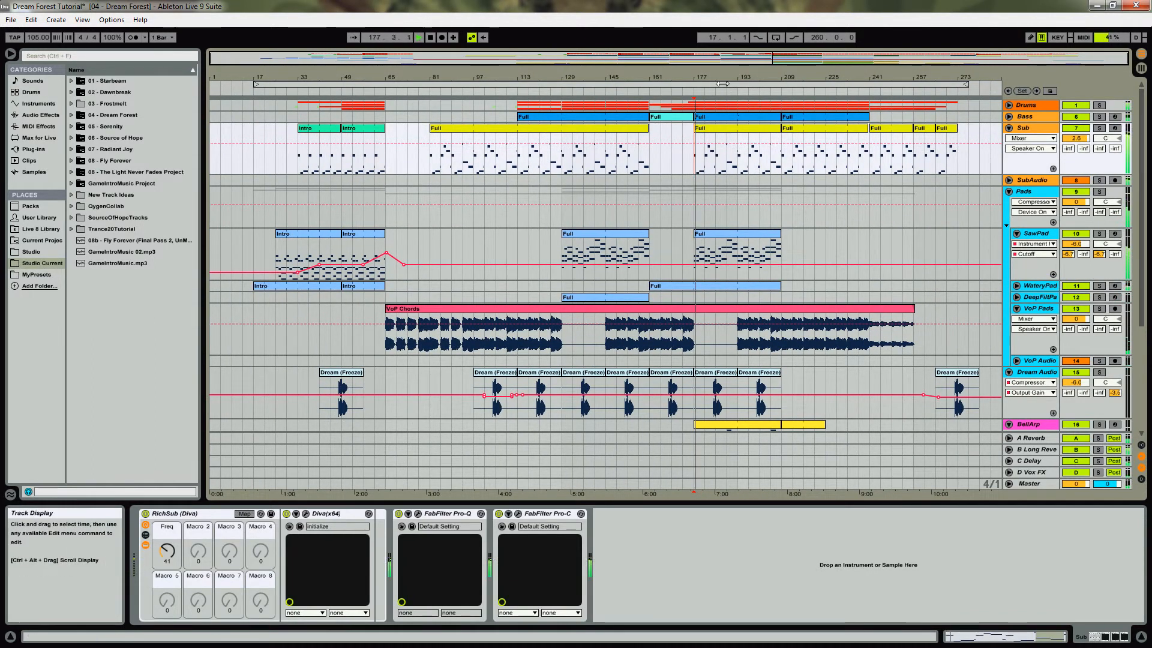
drag(723, 87, 723, 120)
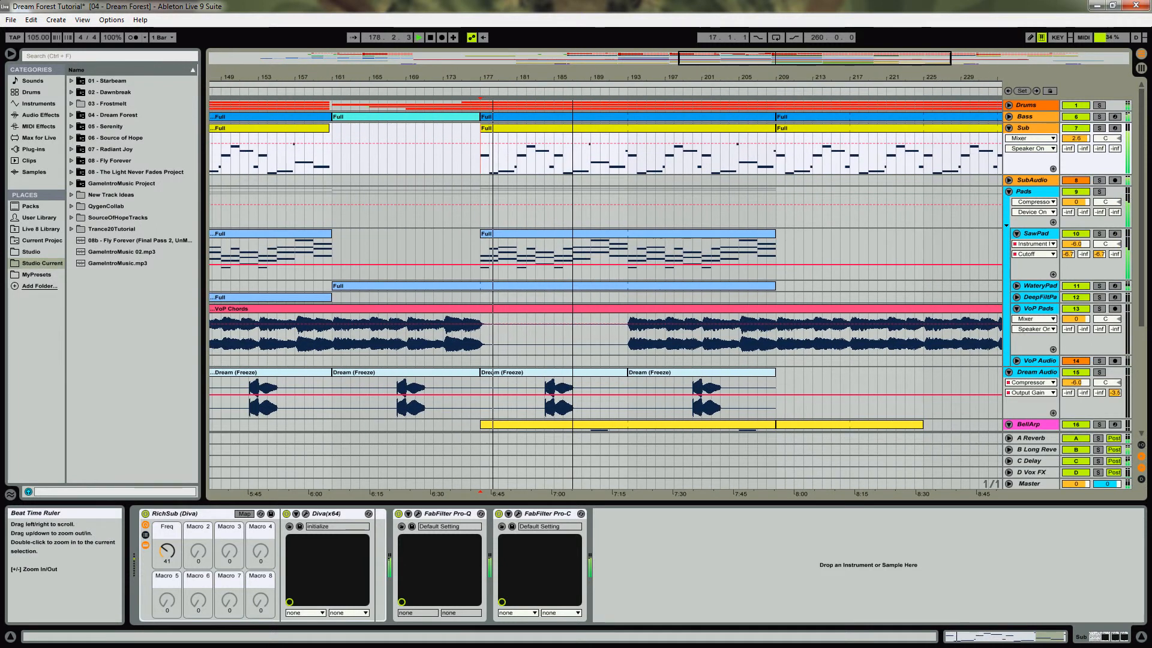
drag(577, 79, 510, 77)
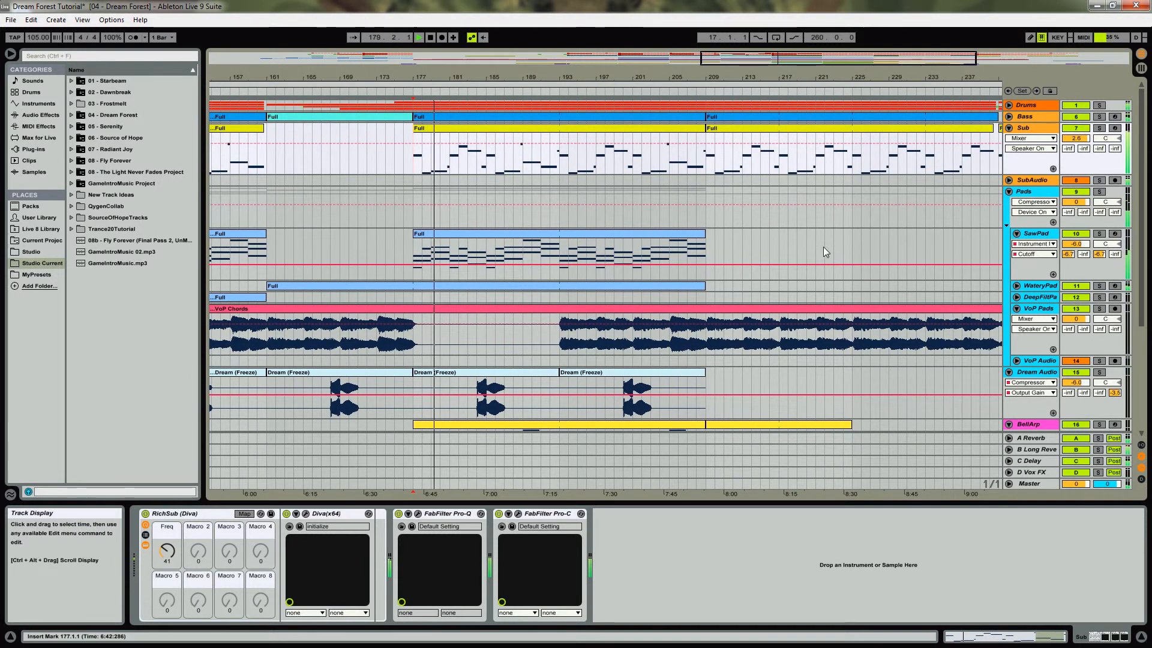
scroll(816, 238, down, 5)
scroll(816, 237, down, 1)
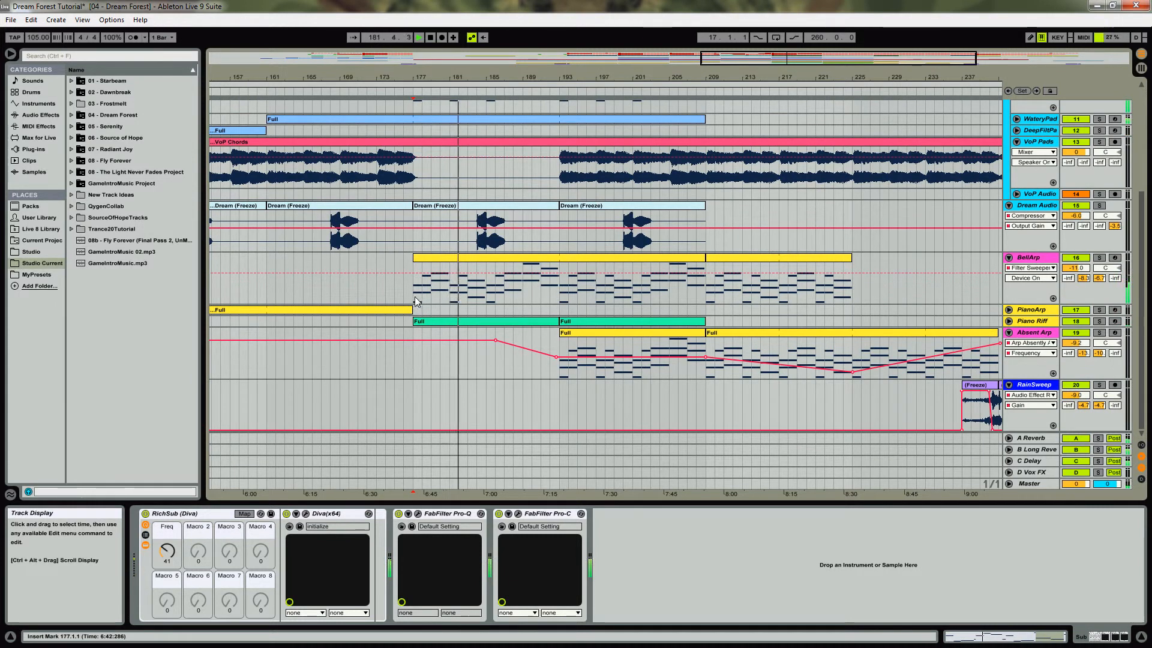
scroll(400, 246, up, 8)
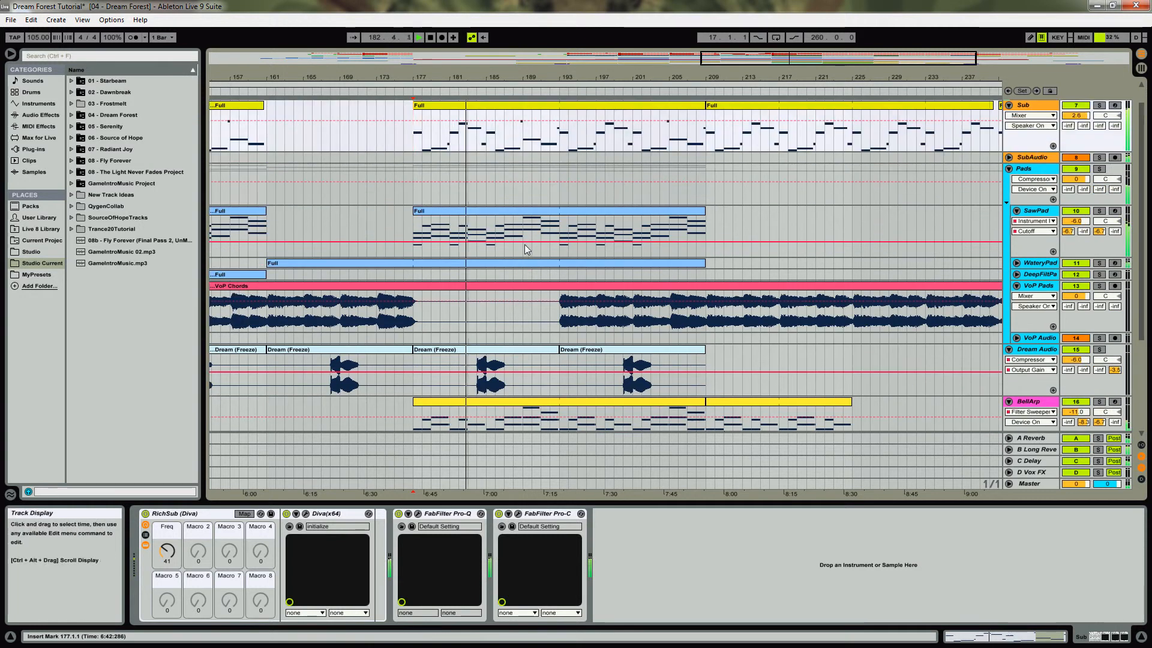
Show the notes of SawPad's Full clip that starts at bar 177
click(534, 211)
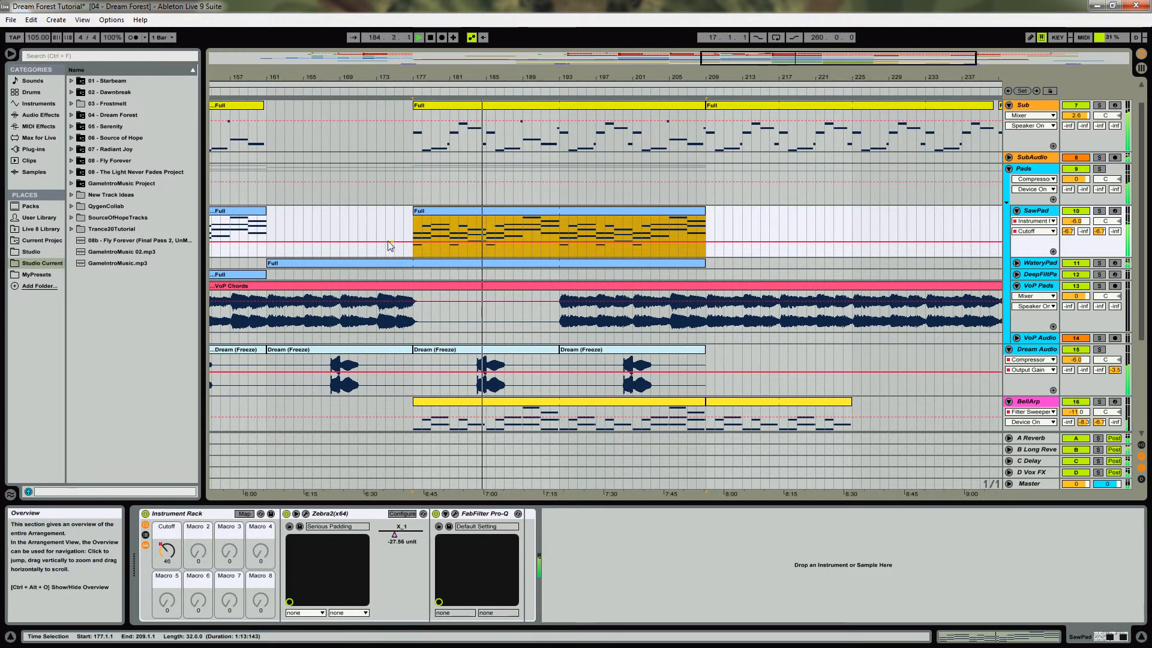
double_click(495, 214)
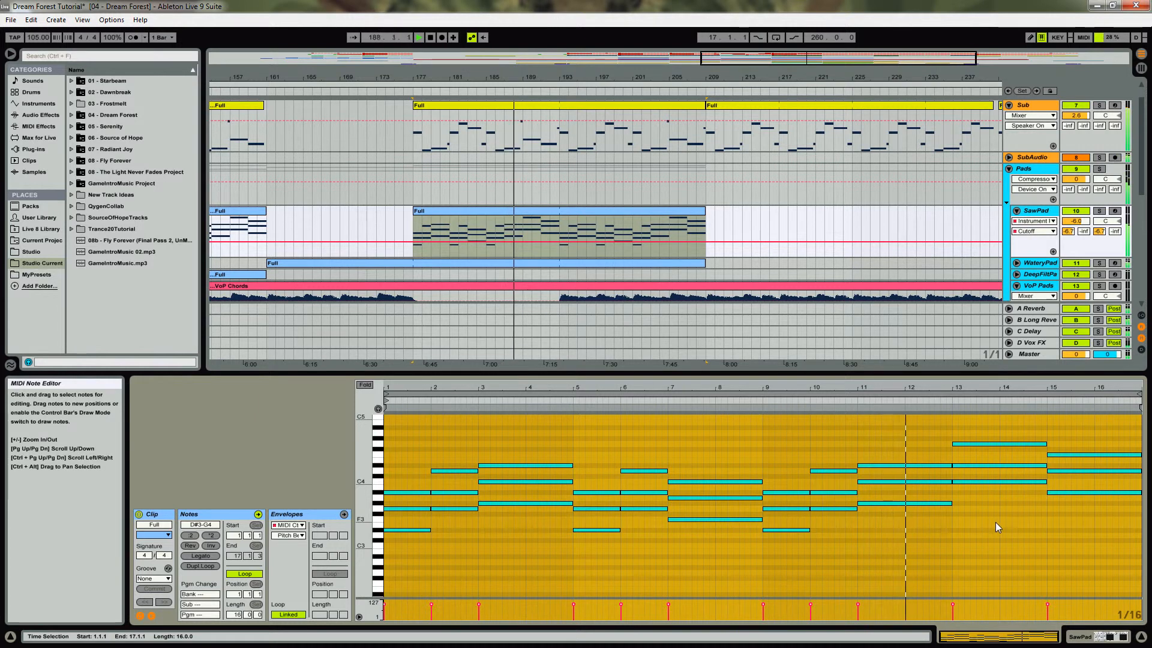
drag(532, 77, 532, 54)
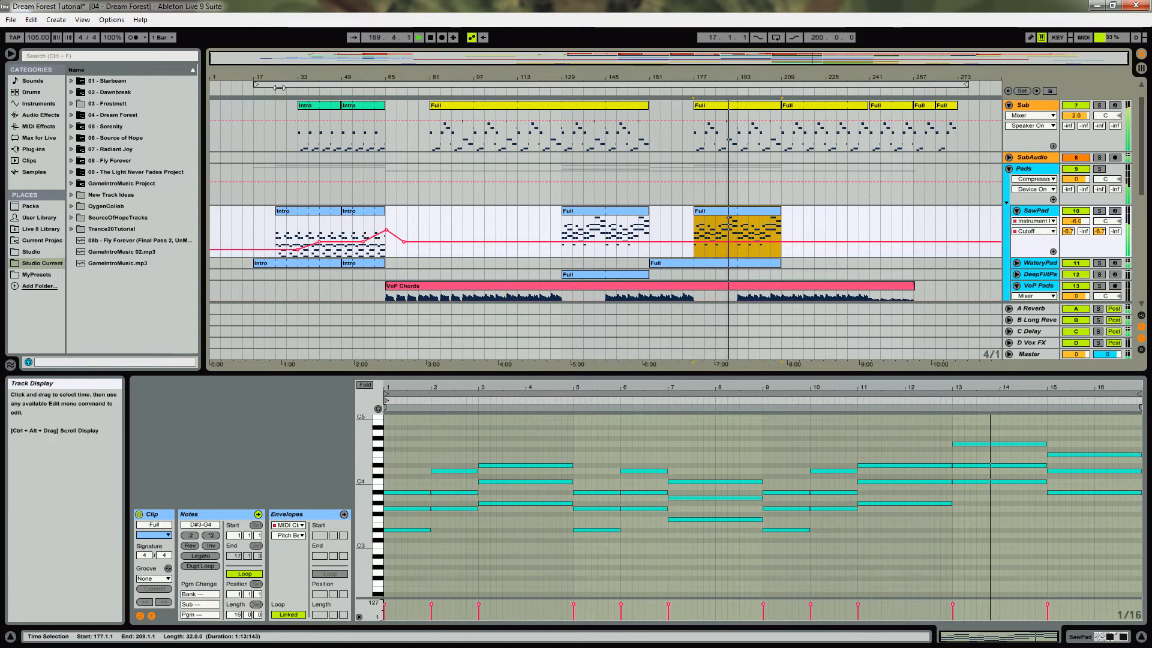
Show the notes of SawPad's Intro clip, play from bar 33, and follow the track's cutoff automation
click(297, 229)
mouse_move(297, 76)
mouse_down()
mouse_move(297, 105)
mouse_move(297, 78)
mouse_up()
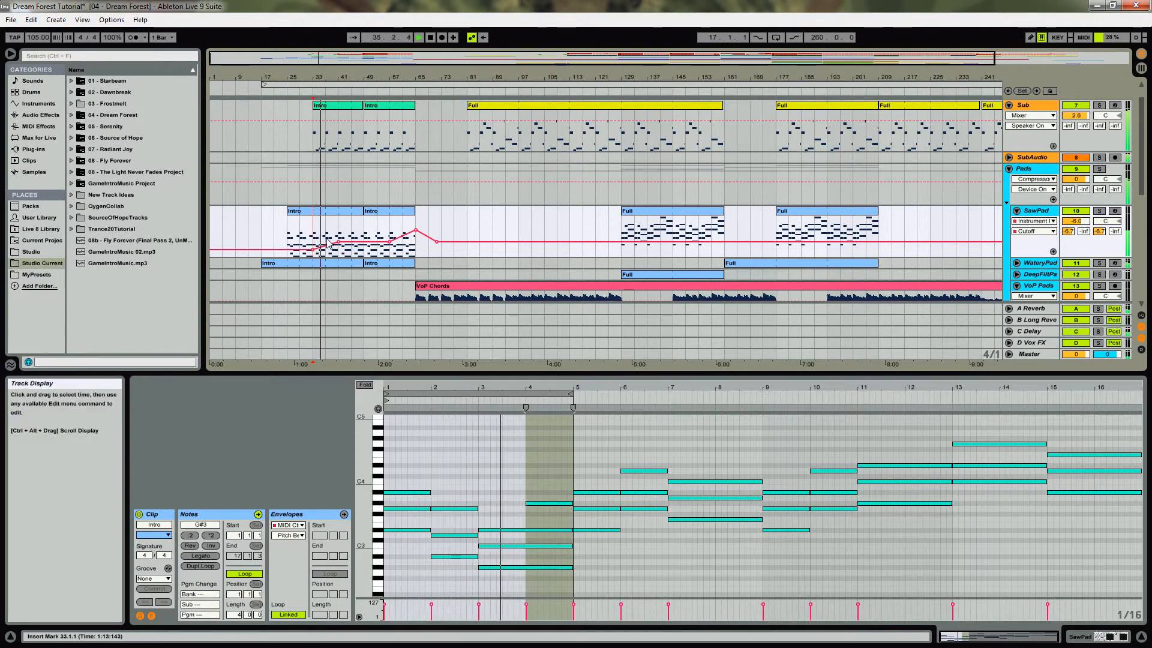
drag(320, 58, 323, 90)
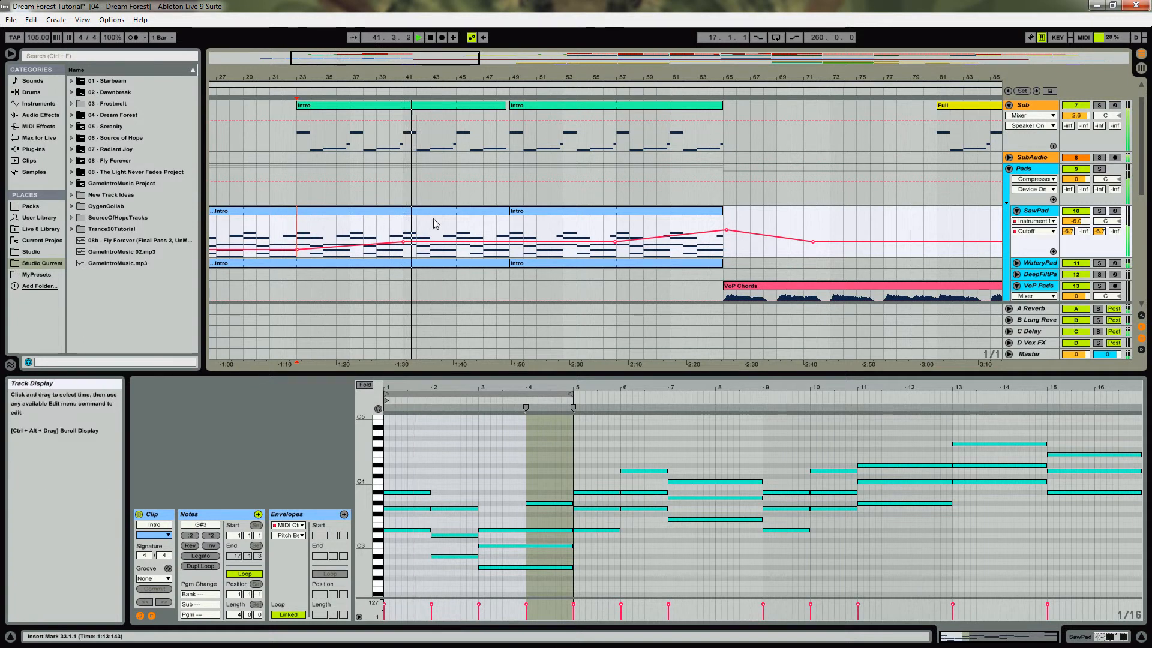
mouse_move(458, 78)
mouse_down()
mouse_move(615, 78)
mouse_move(438, 78)
mouse_up()
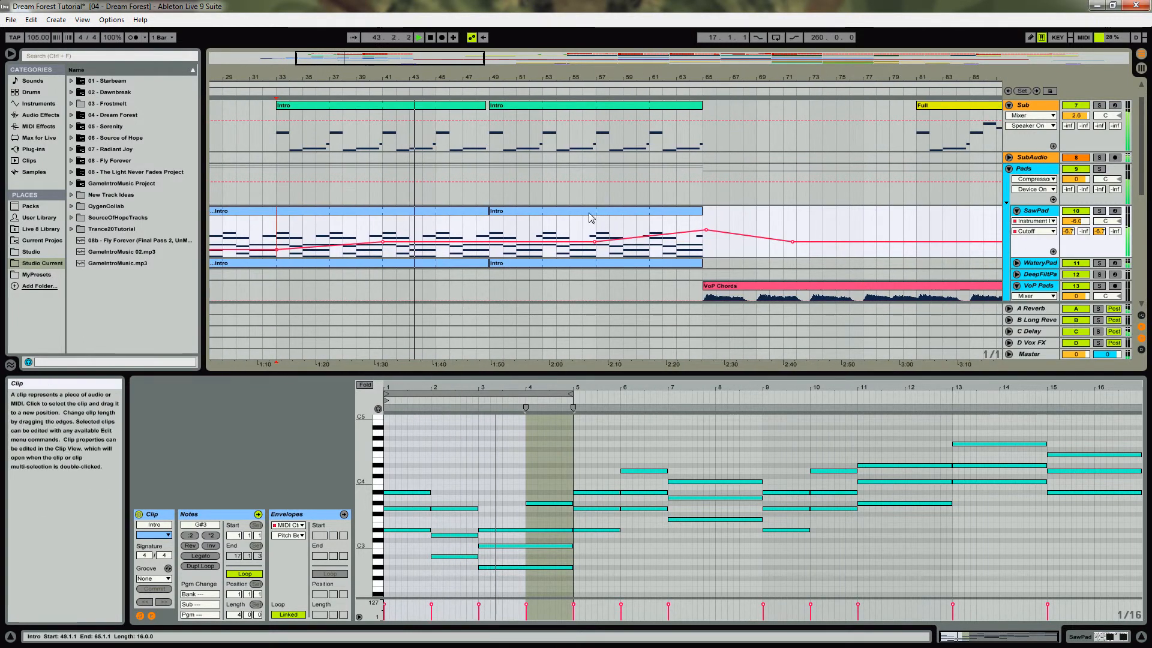
scroll(590, 216, up, 1)
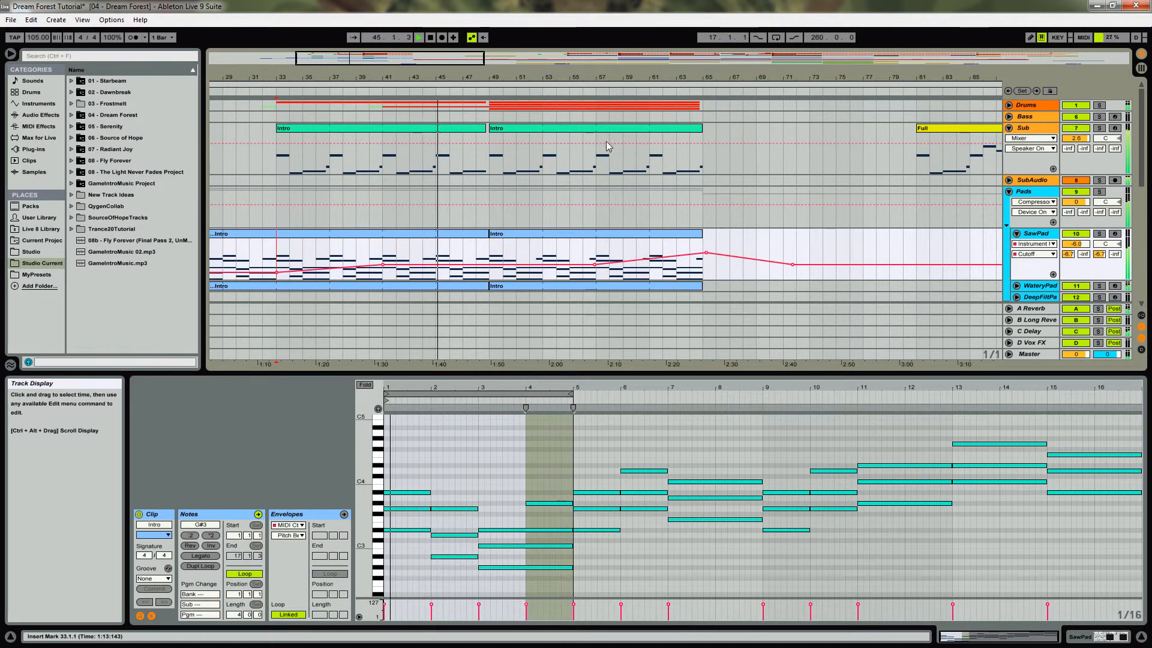
Unfold the Drums group and look through its kick, percussion, open hat and drum loop tracks
click(1009, 105)
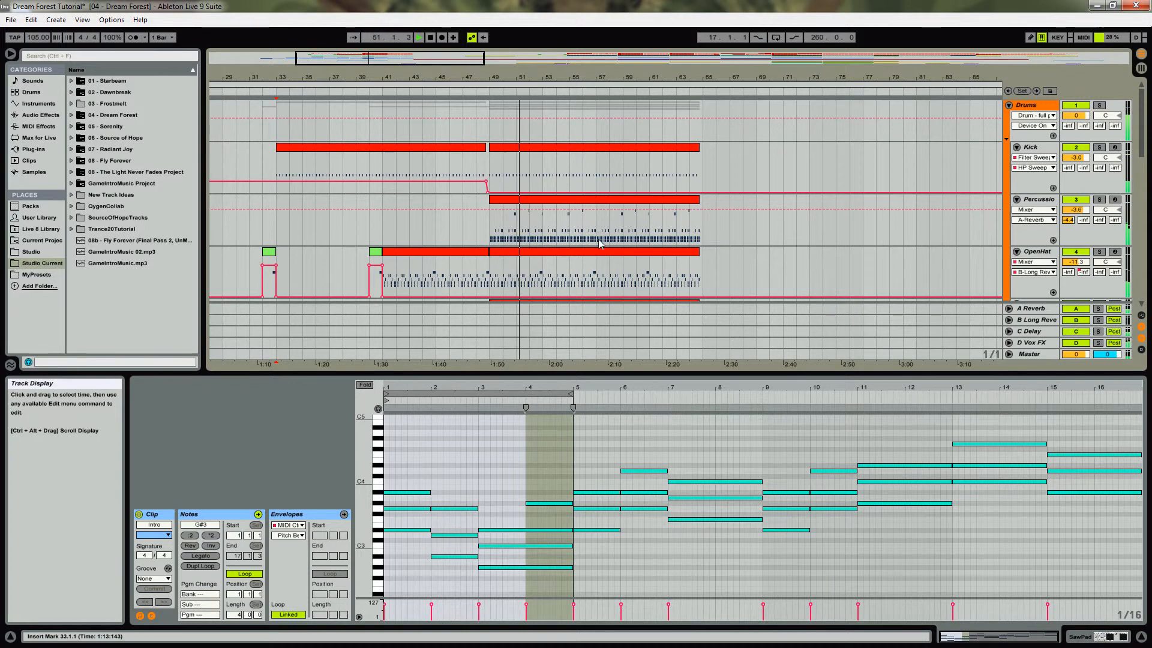
scroll(555, 223, down, 2)
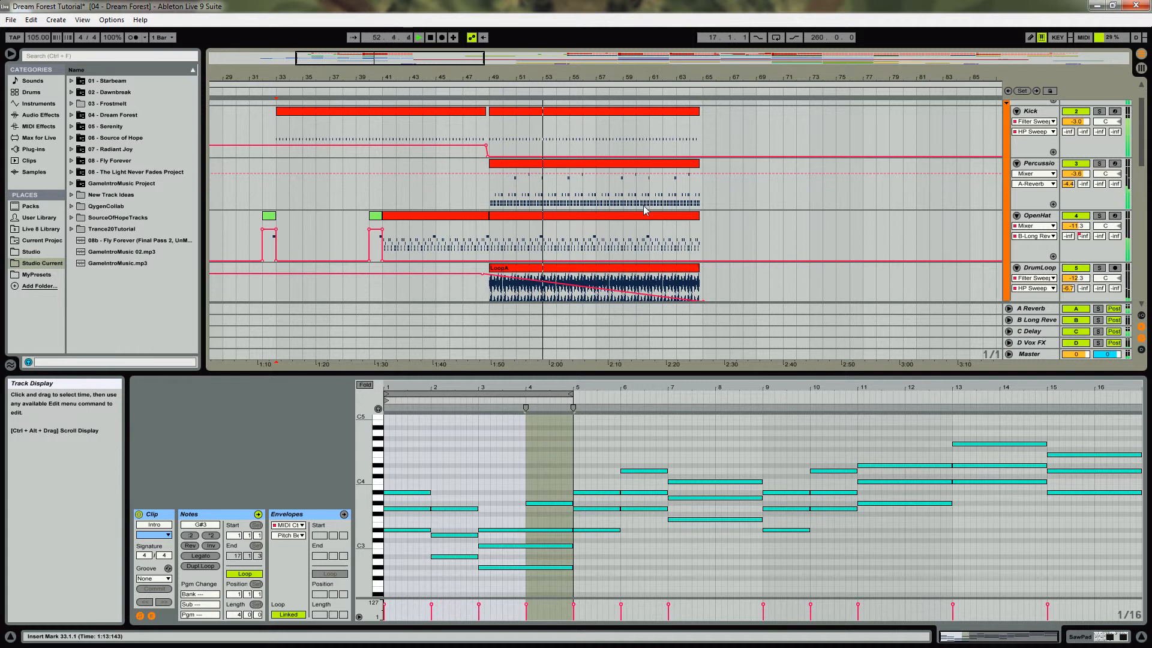
scroll(637, 211, down, 2)
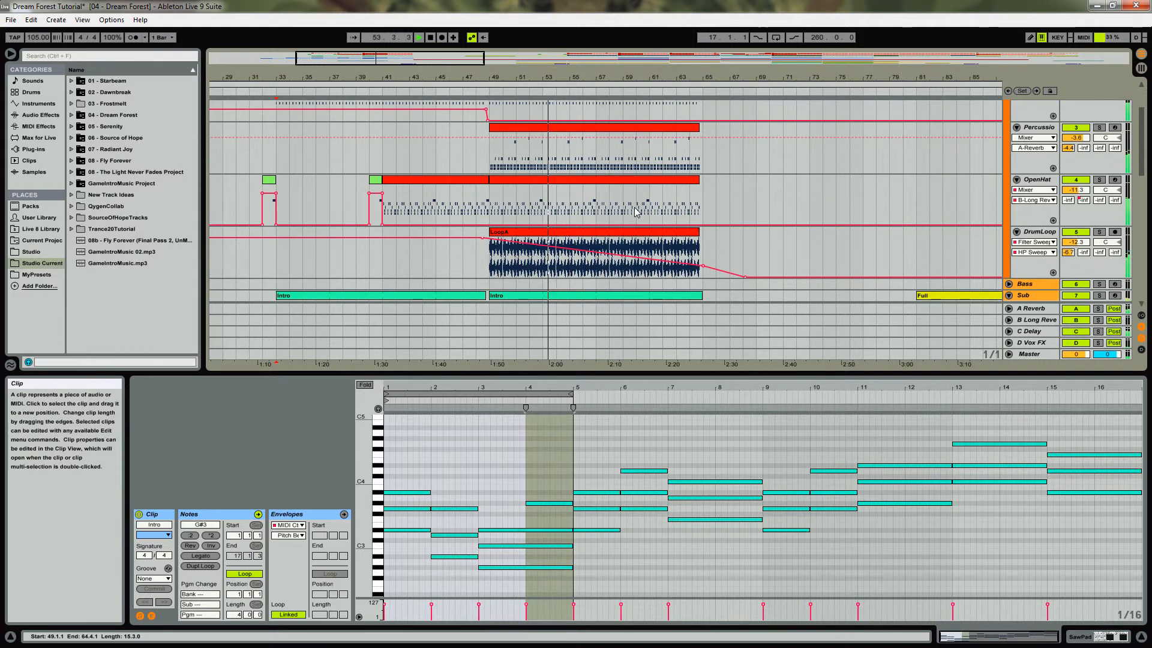
Inspect the notes of the percussion clip starting at bar 49, and reduce the height of the clip editor
click(561, 133)
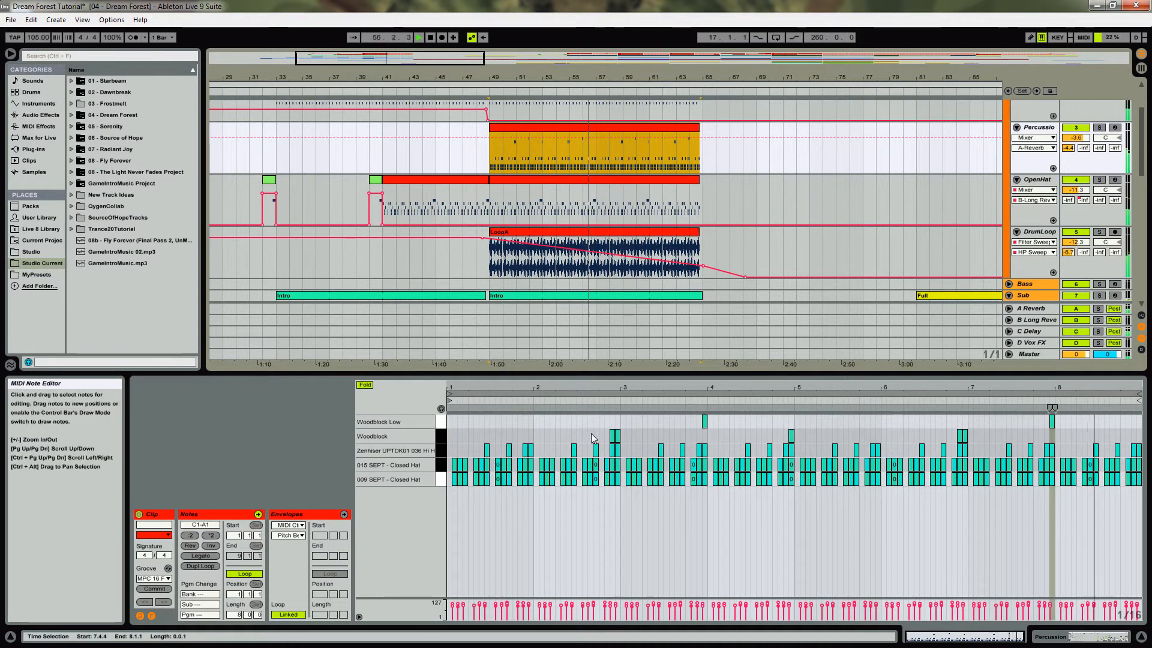
drag(581, 78, 477, 104)
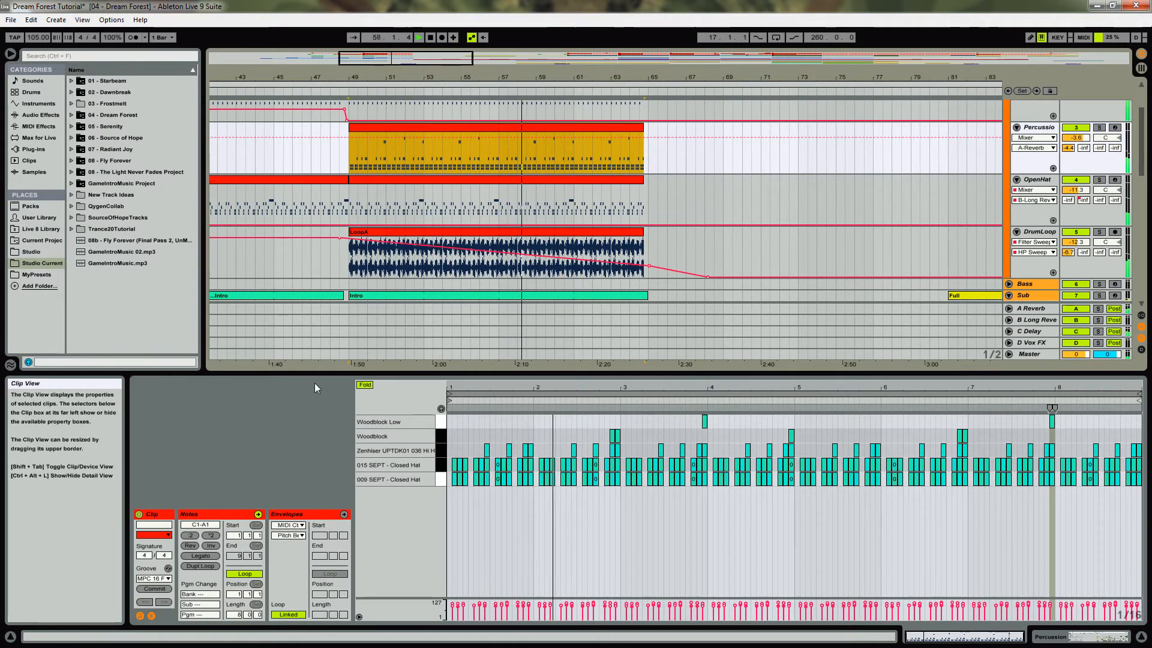
drag(307, 373, 306, 463)
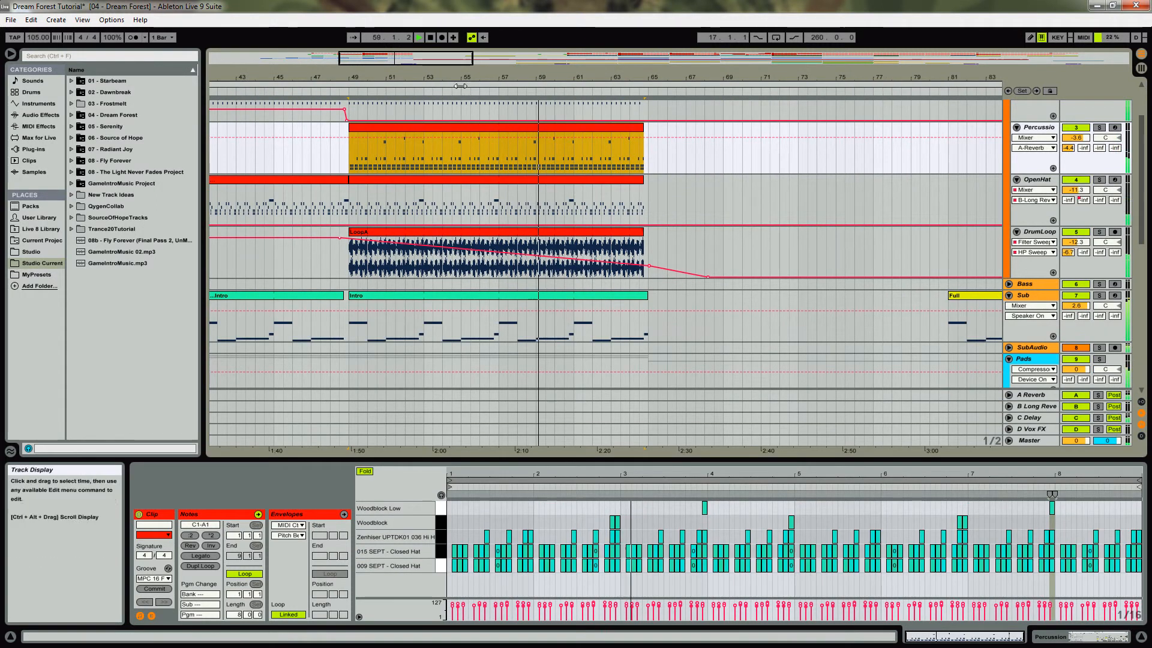
drag(520, 78, 520, 63)
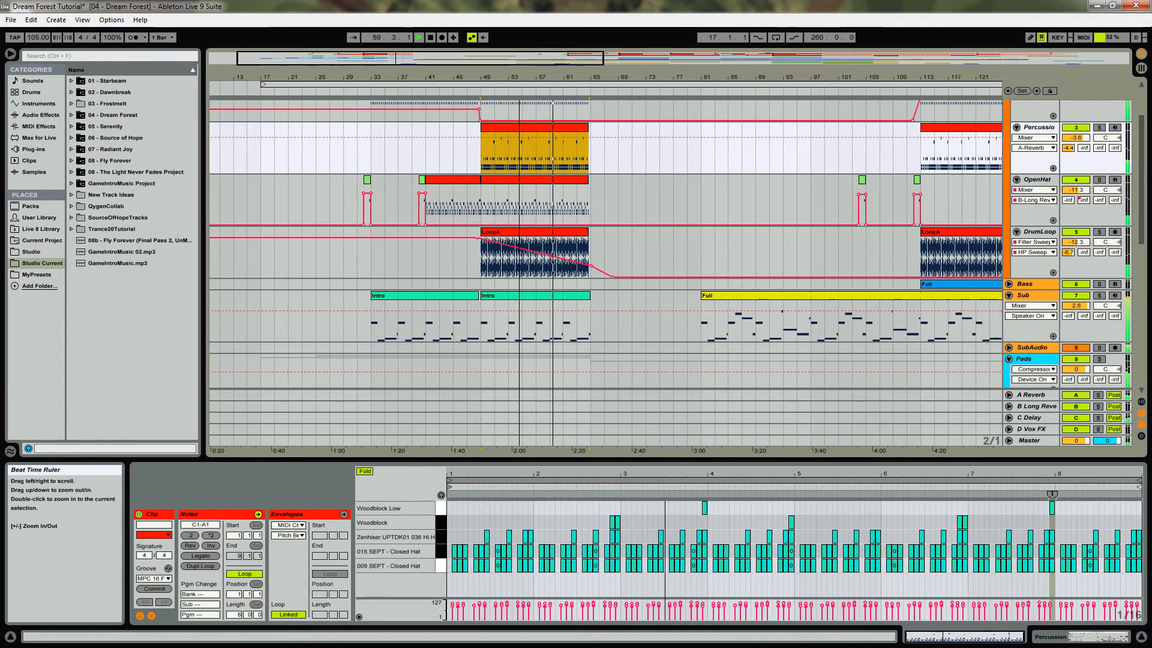
Inspect the DrumLoop track's LoopA sample at bar 49 and its Filter Sweeper effect chain
click(1035, 234)
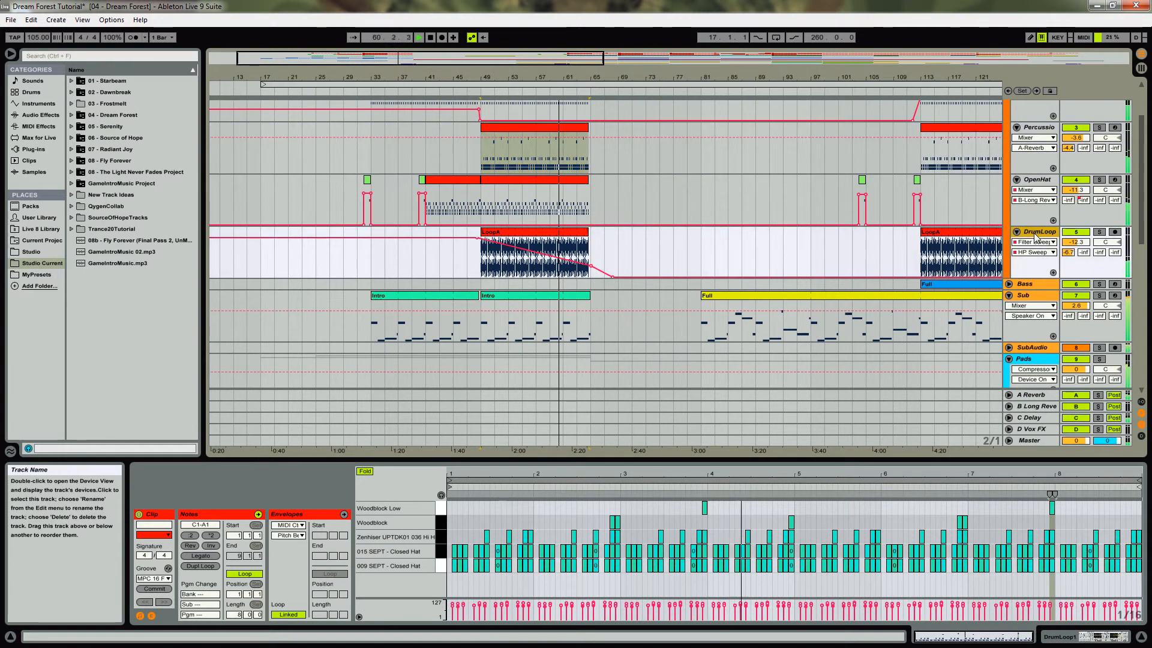
click(545, 237)
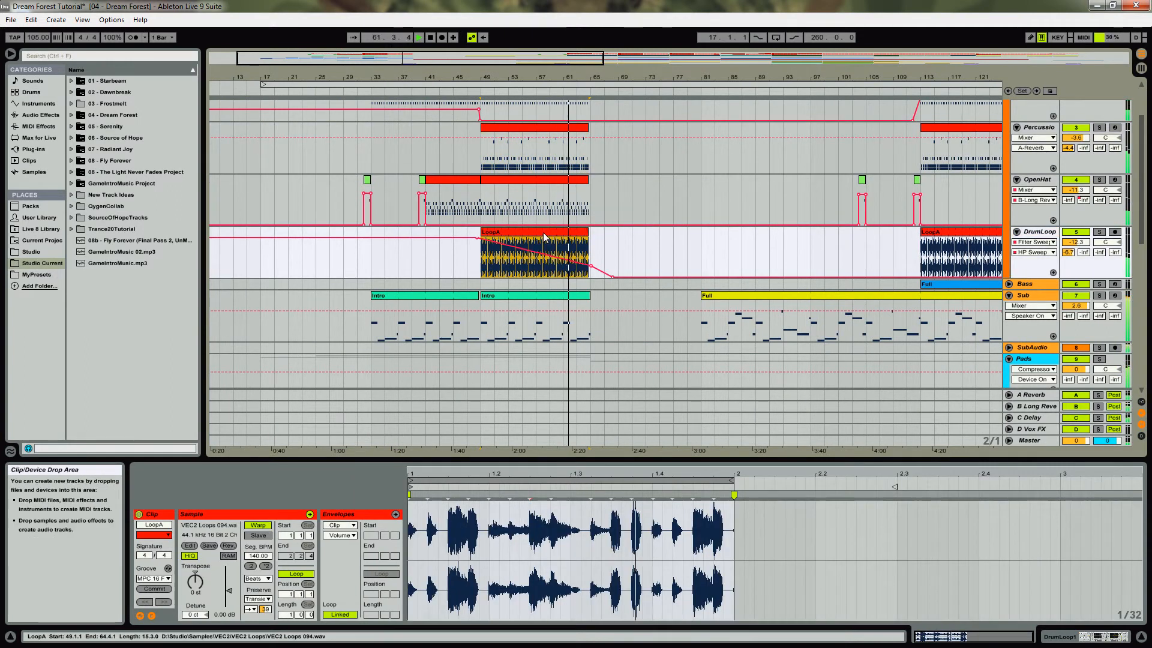
key(shift+Tab)
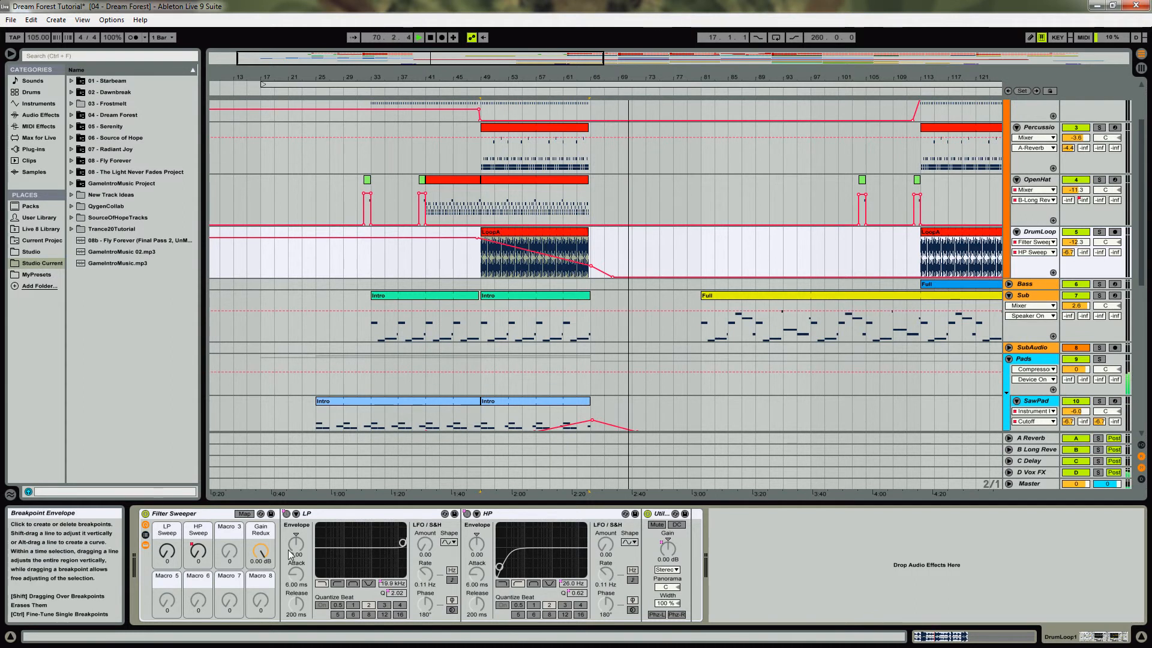
Look over the pad, arpeggio and drum tracks across the whole arrangement, and fold the Drums group
drag(597, 80, 437, 78)
scroll(564, 306, down, 4)
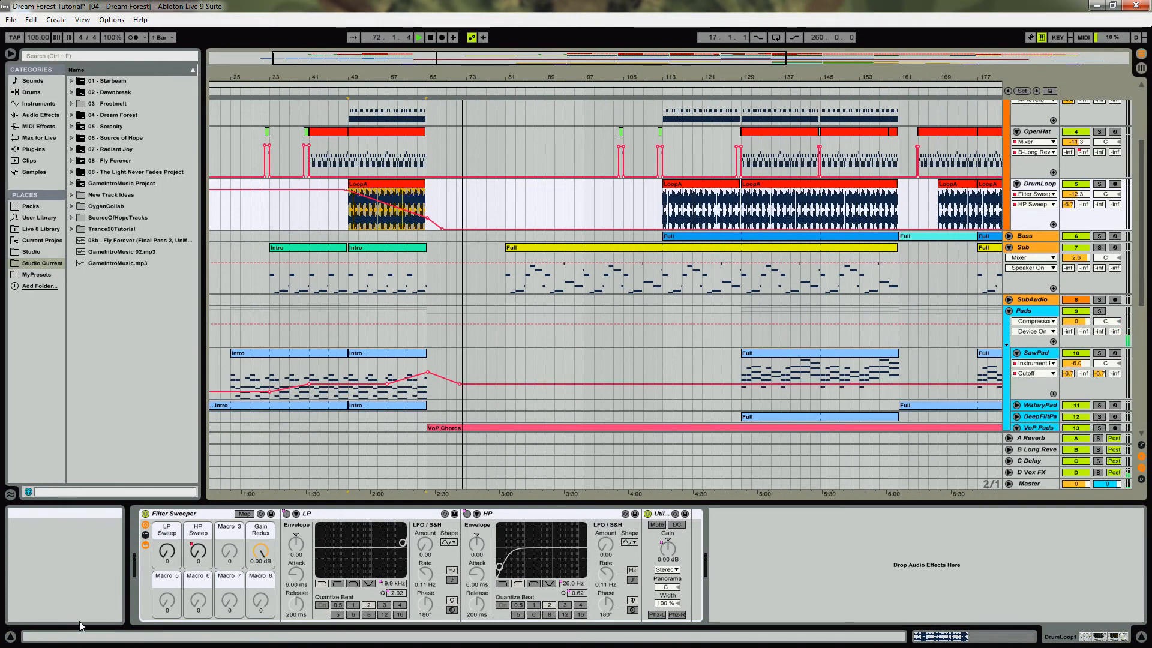
scroll(513, 309, down, 8)
scroll(513, 309, down, 8)
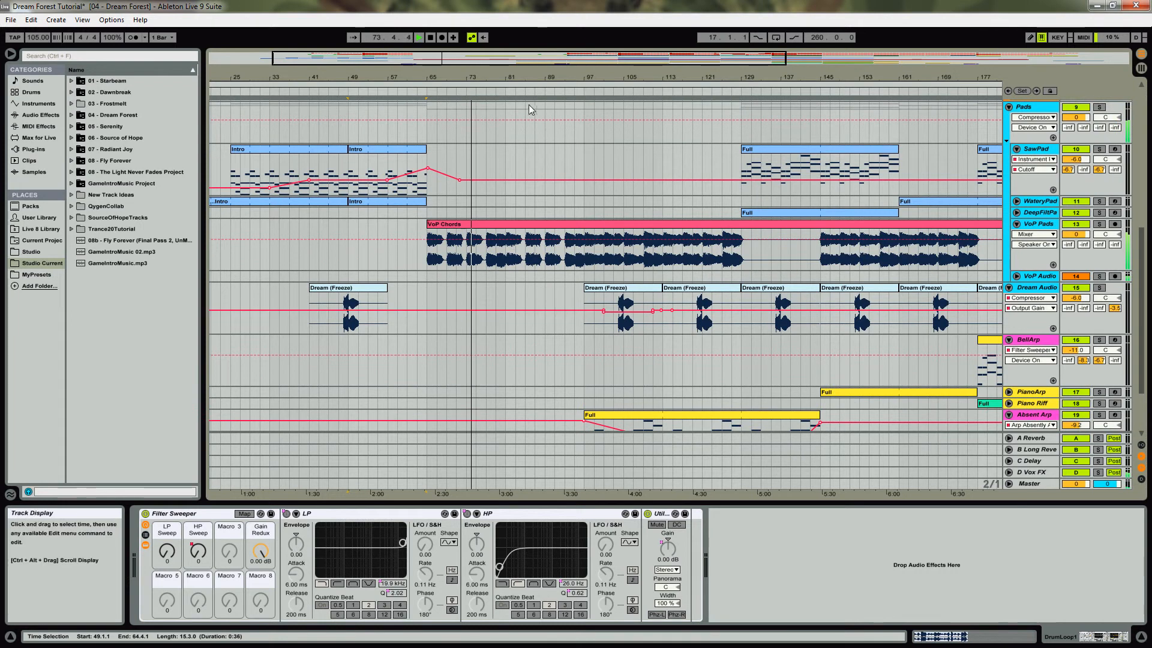
double_click(472, 78)
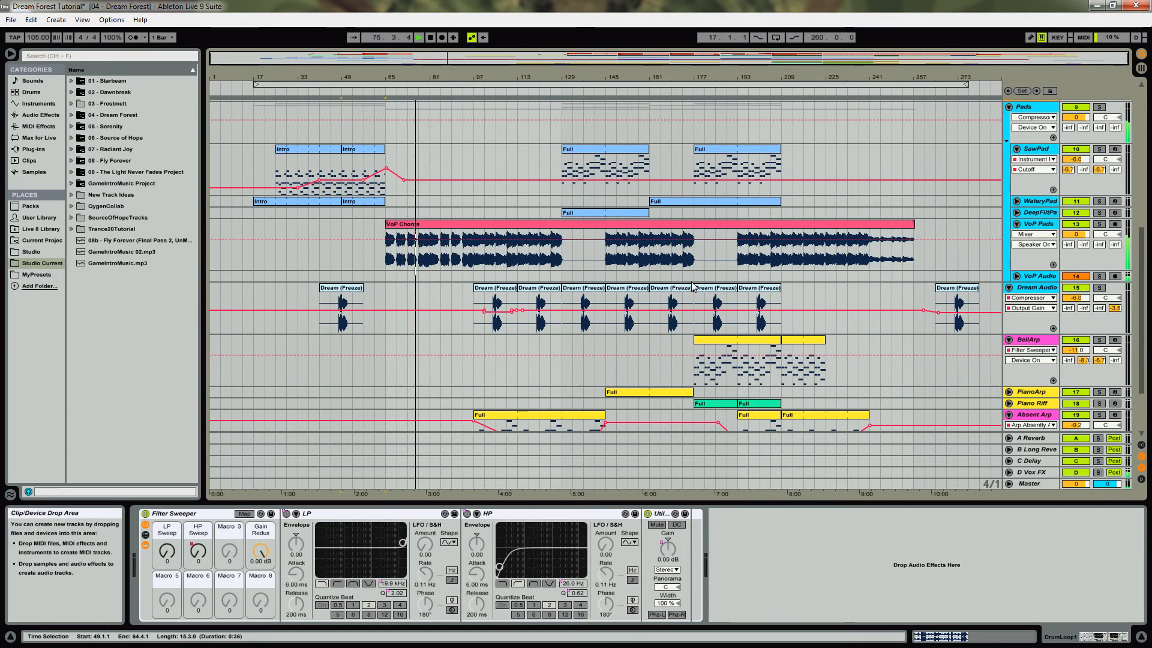
scroll(693, 287, up, 15)
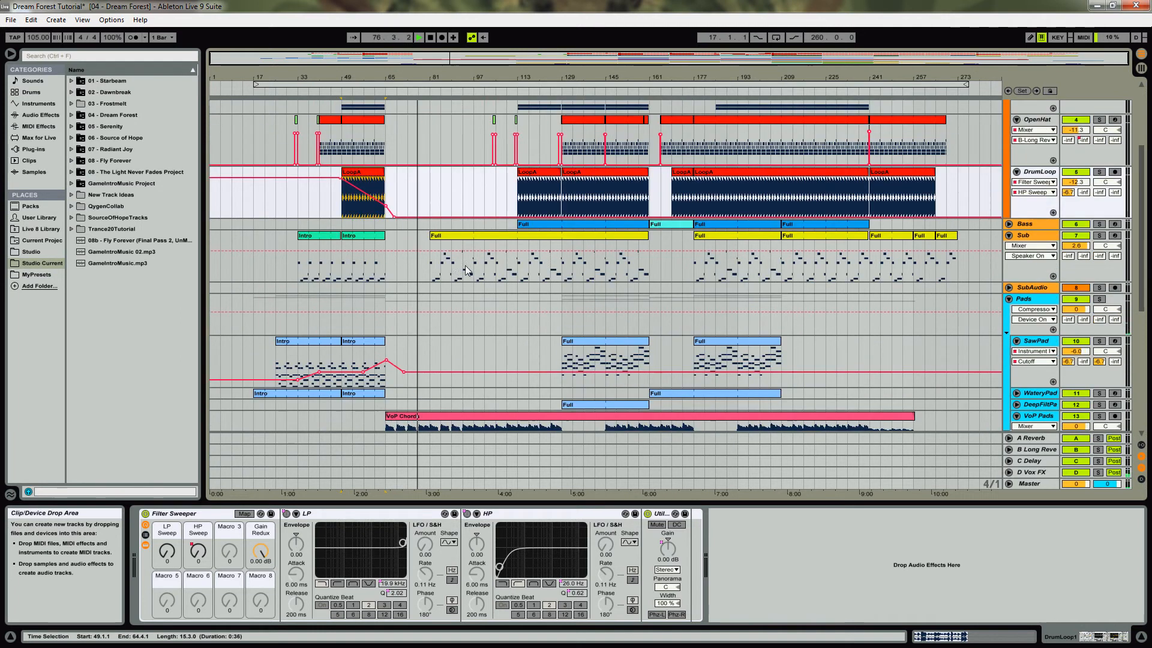
scroll(513, 303, up, 10)
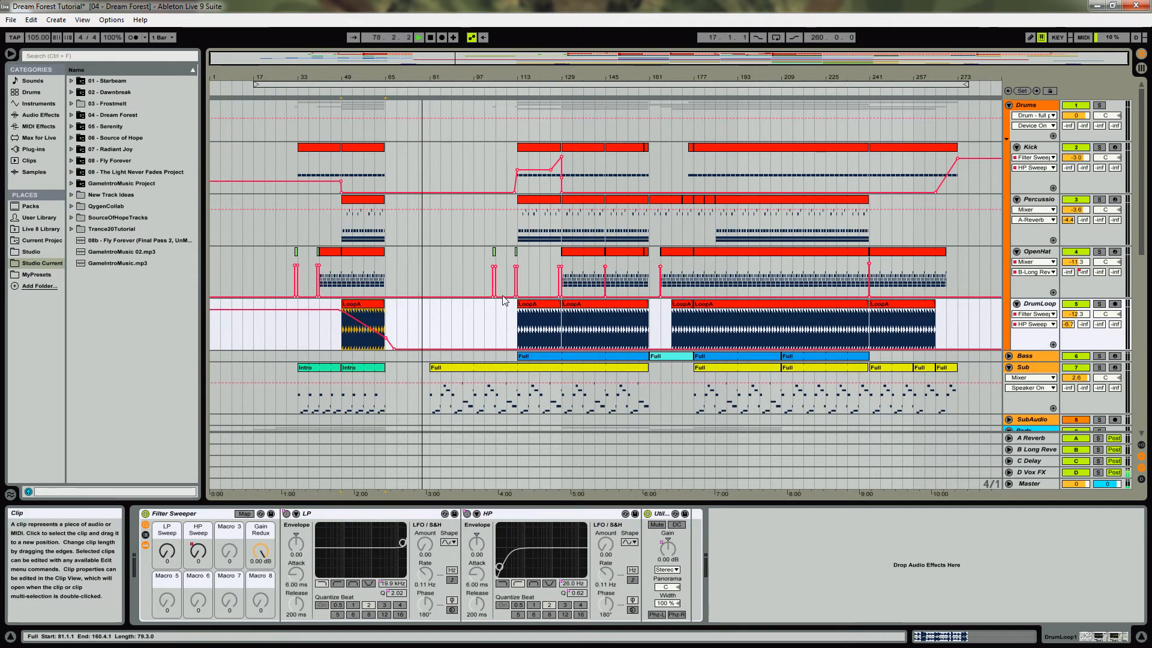
click(1010, 105)
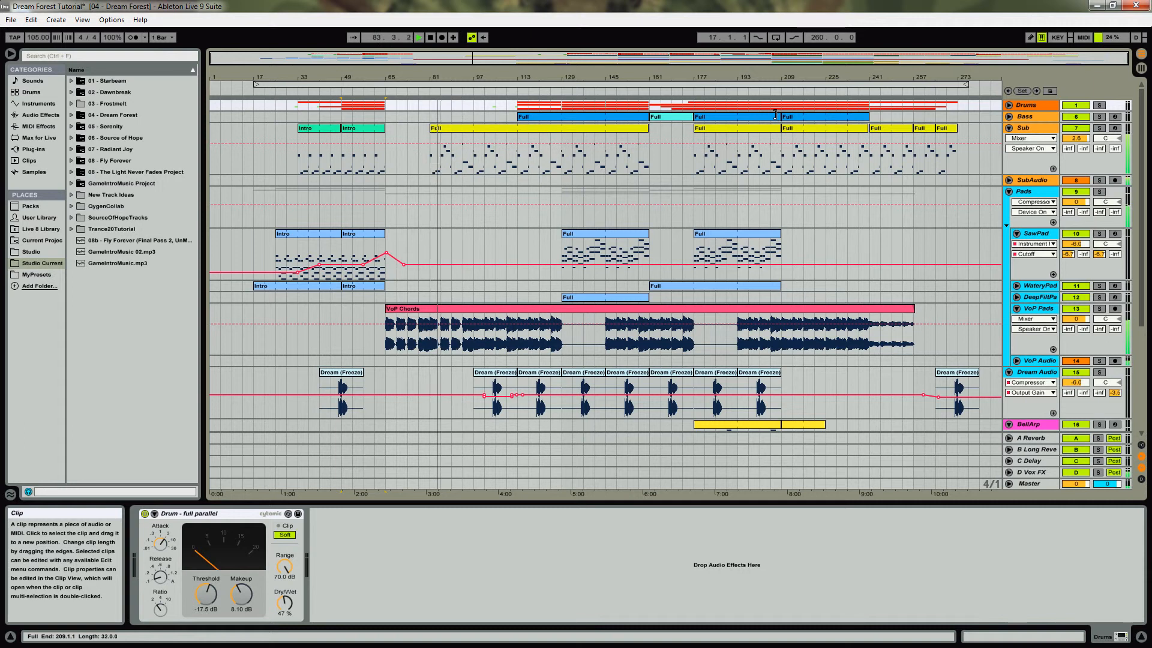
Review the arpeggio, piano, RainSweep and pad clips across the full arrangement while playback continues
scroll(564, 275, down, 6)
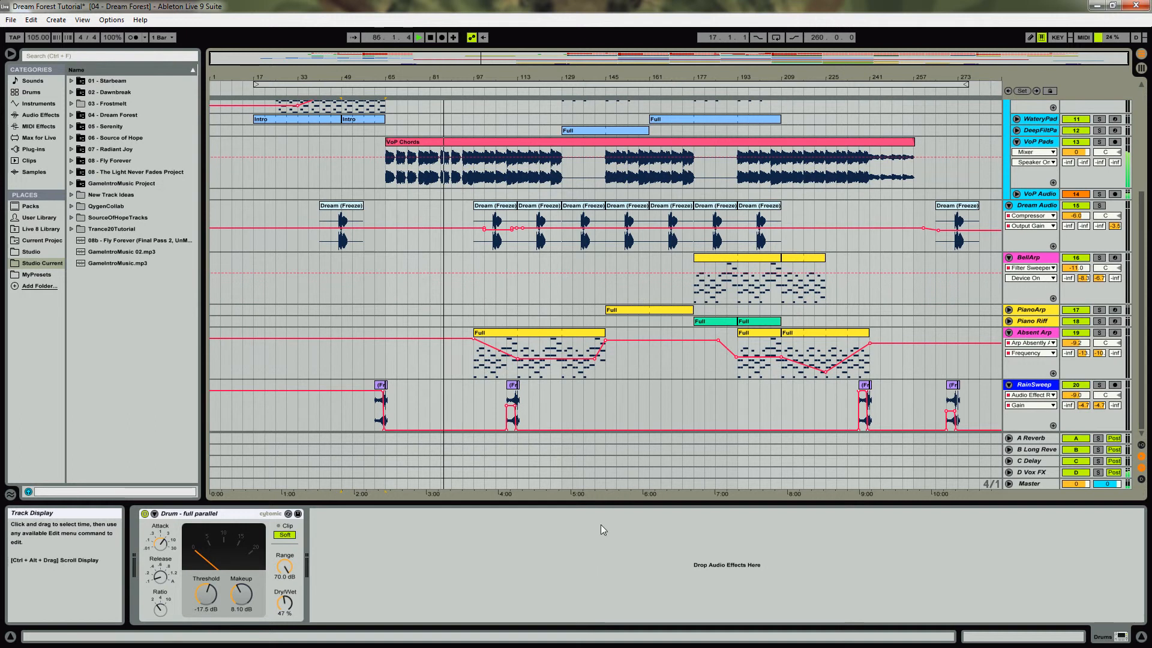
scroll(600, 368, up, 4)
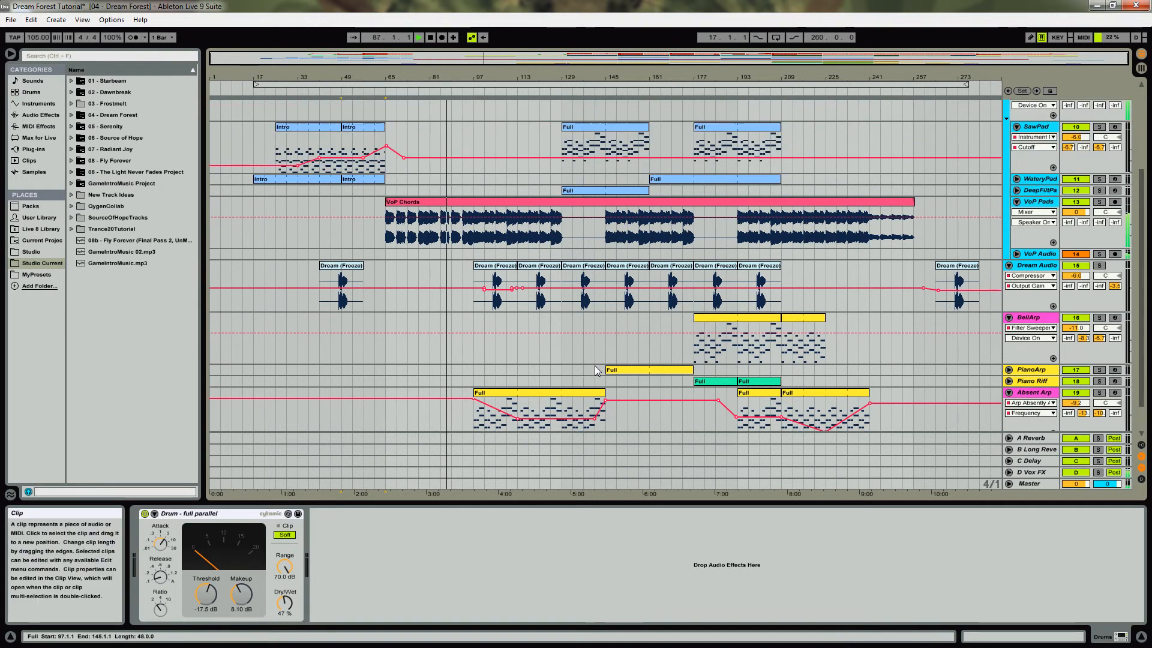
scroll(596, 366, up, 3)
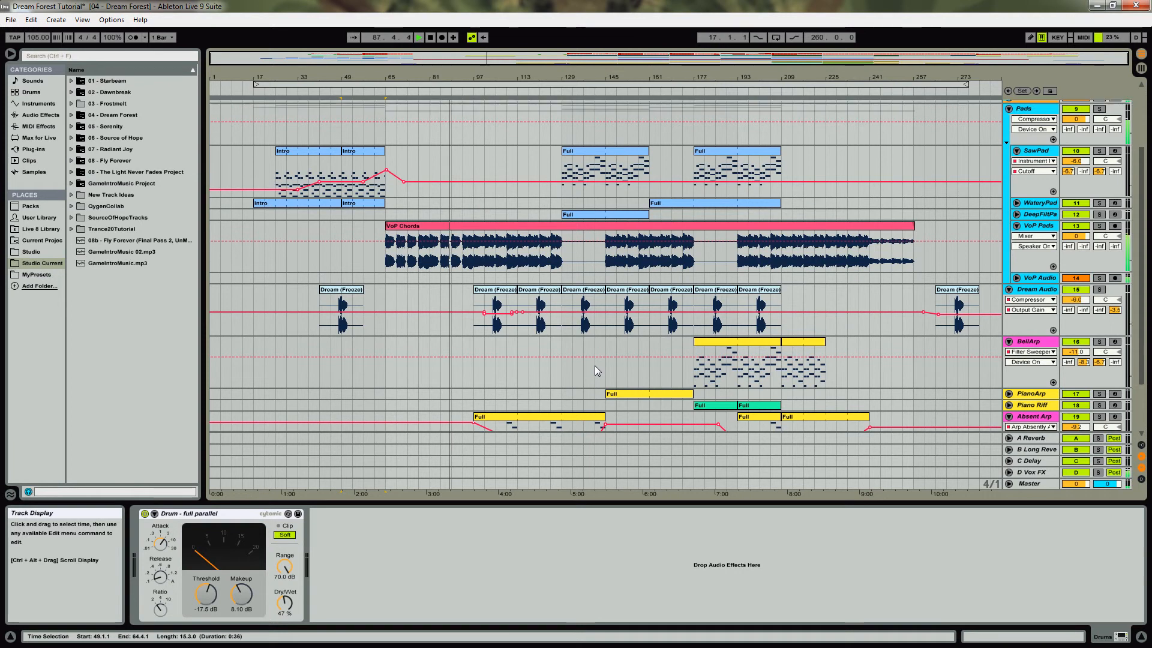
scroll(595, 370, up, 2)
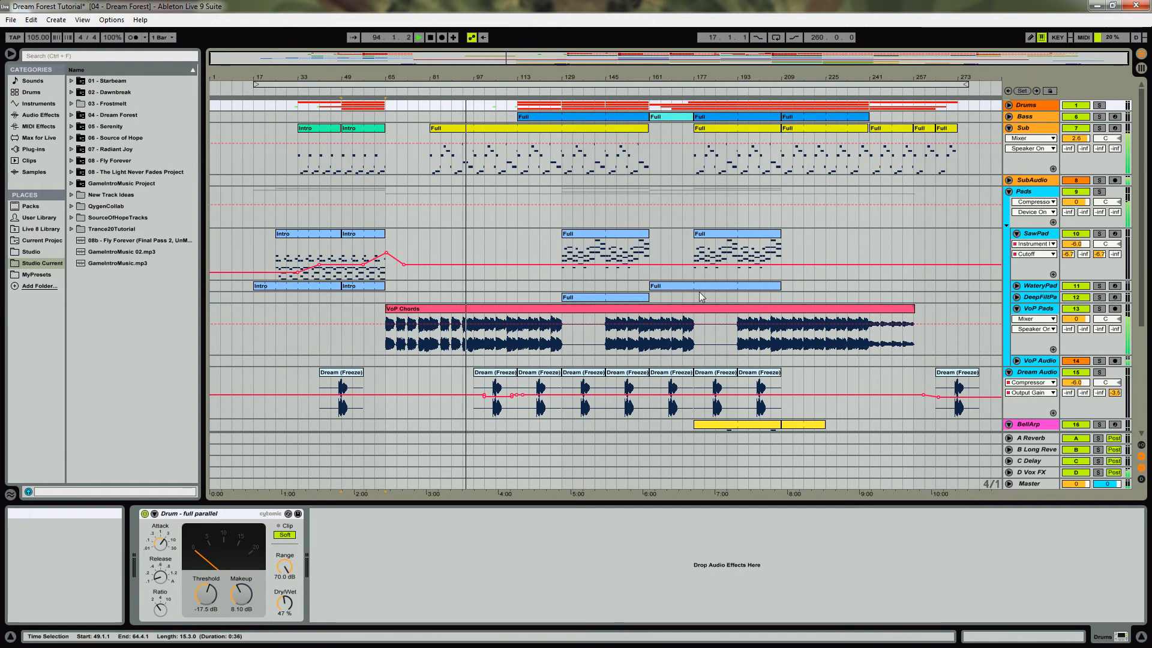
click(451, 75)
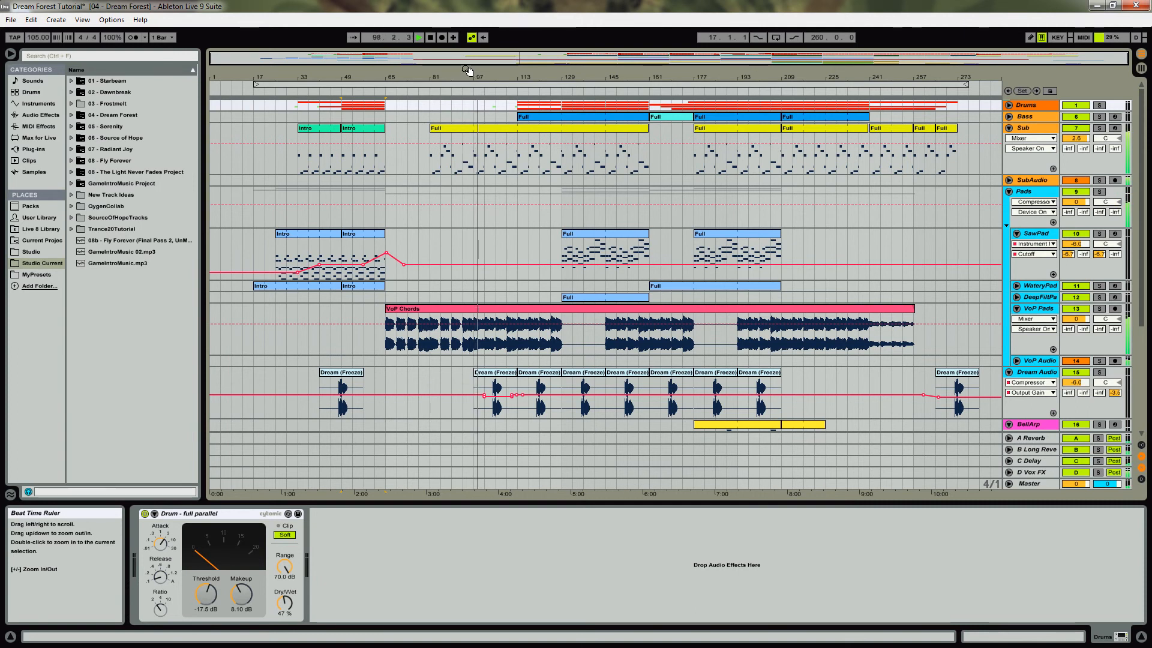
click(474, 75)
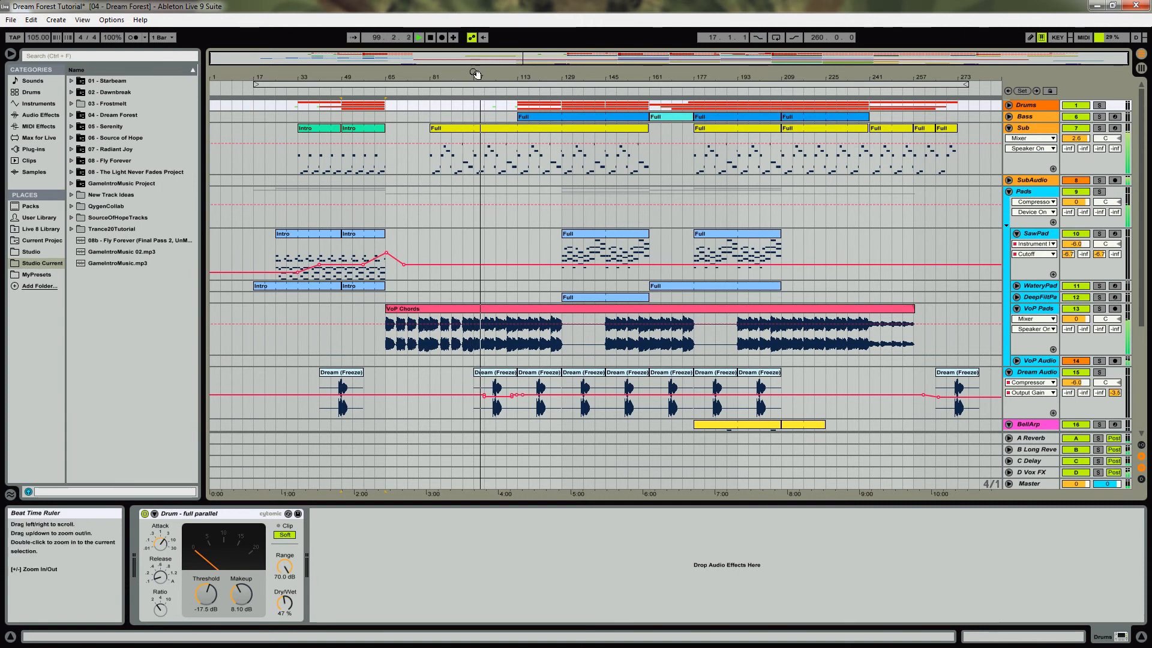